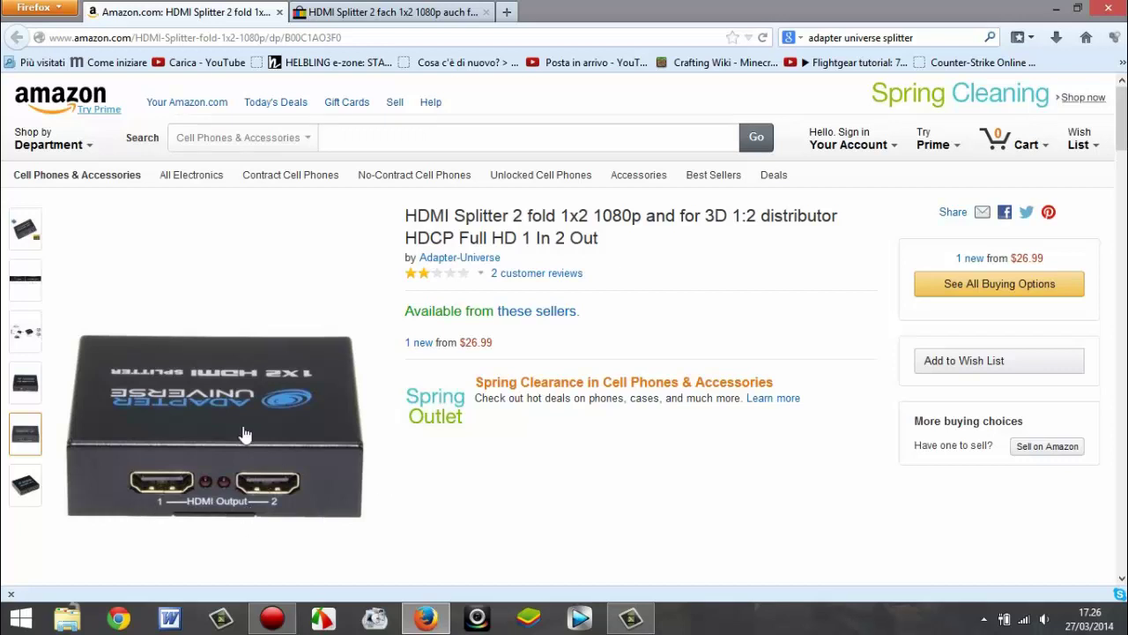
- Review the HDMI splitter's pictures on the Amazon page and its specifications and port diagram on the eBay listing
mouse_move(26, 485)
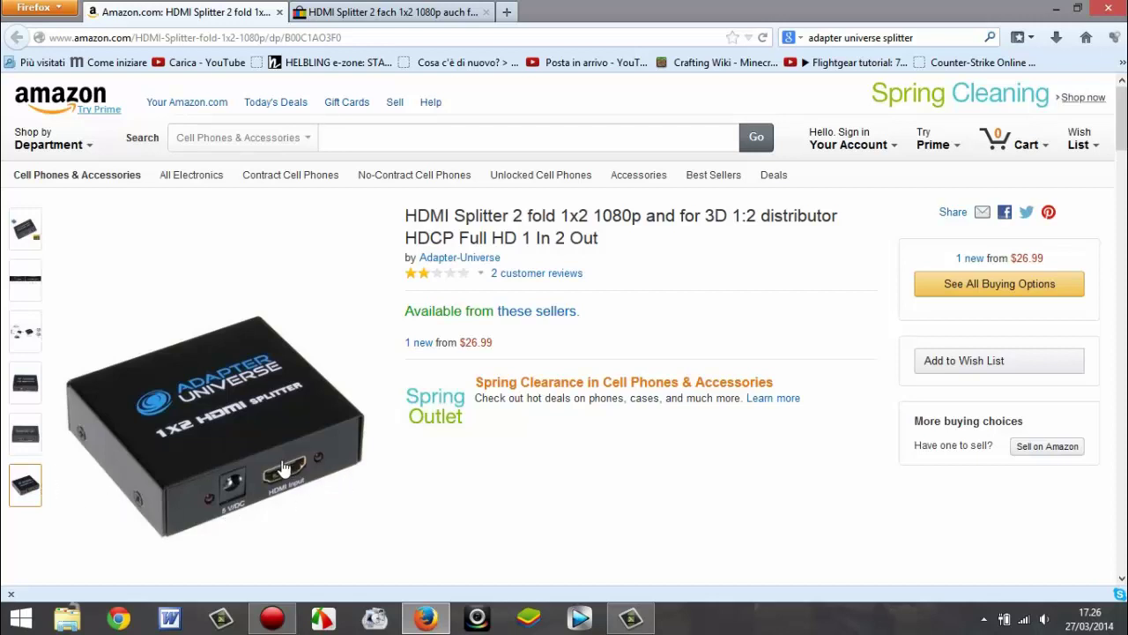
scroll(282, 468, "down", 2)
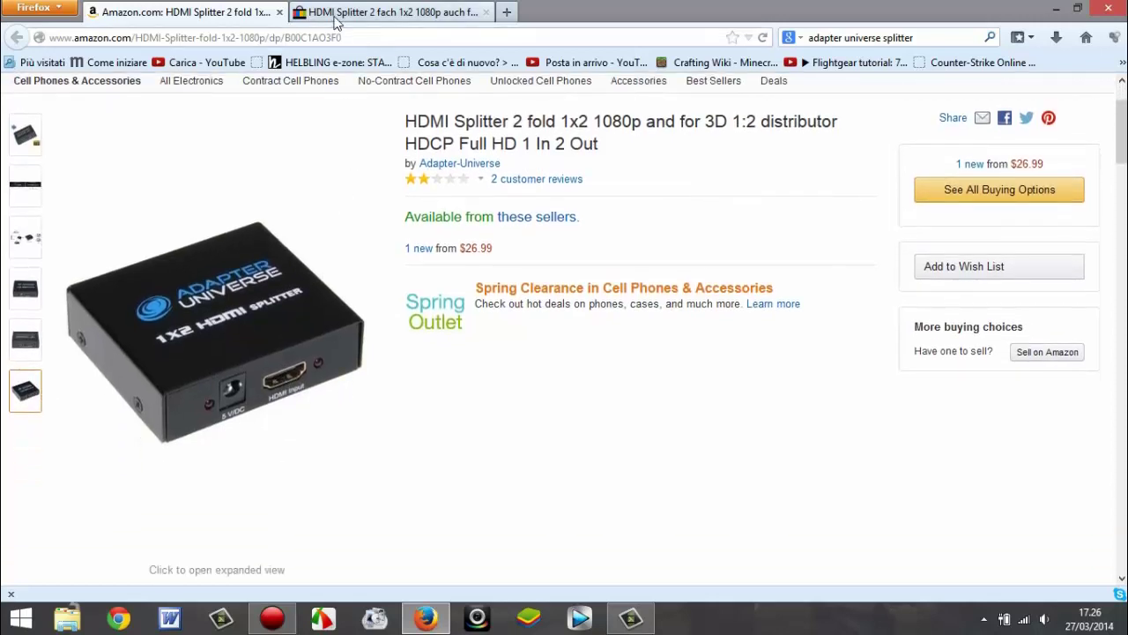
left_click(335, 12)
scroll(598, 442, "down", 5)
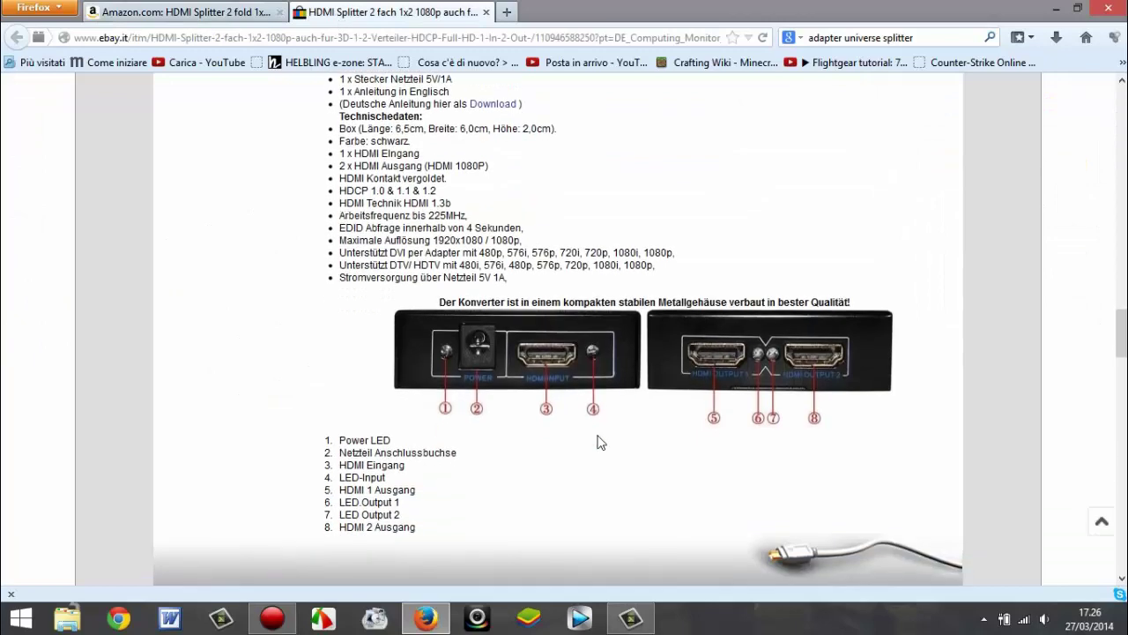
scroll(598, 442, "down", 2)
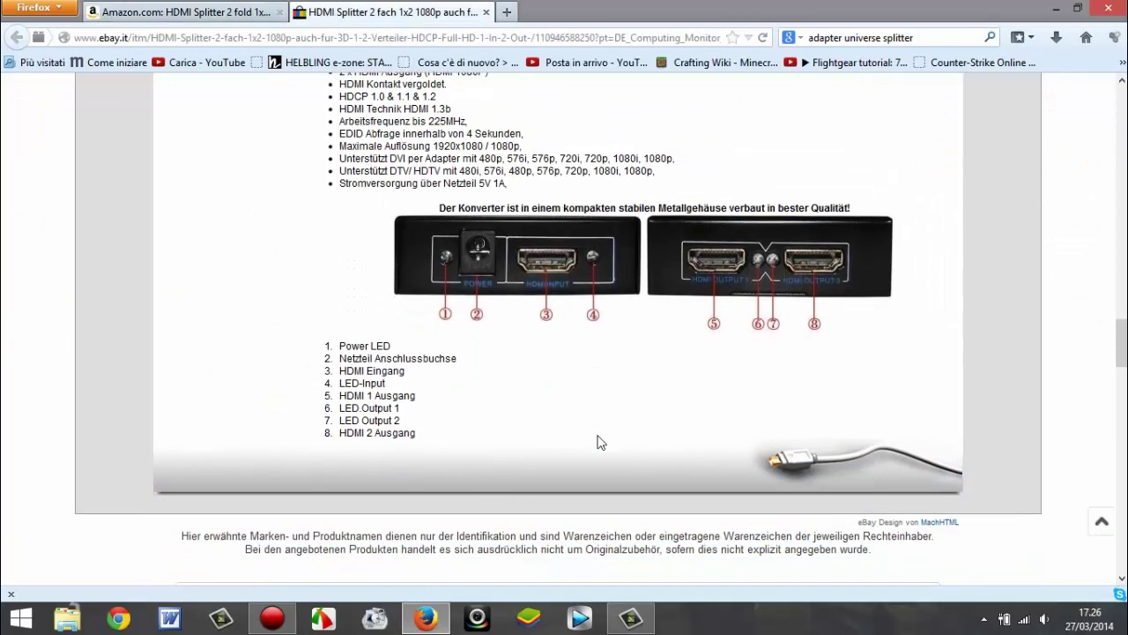
scroll(598, 442, "up", 8)
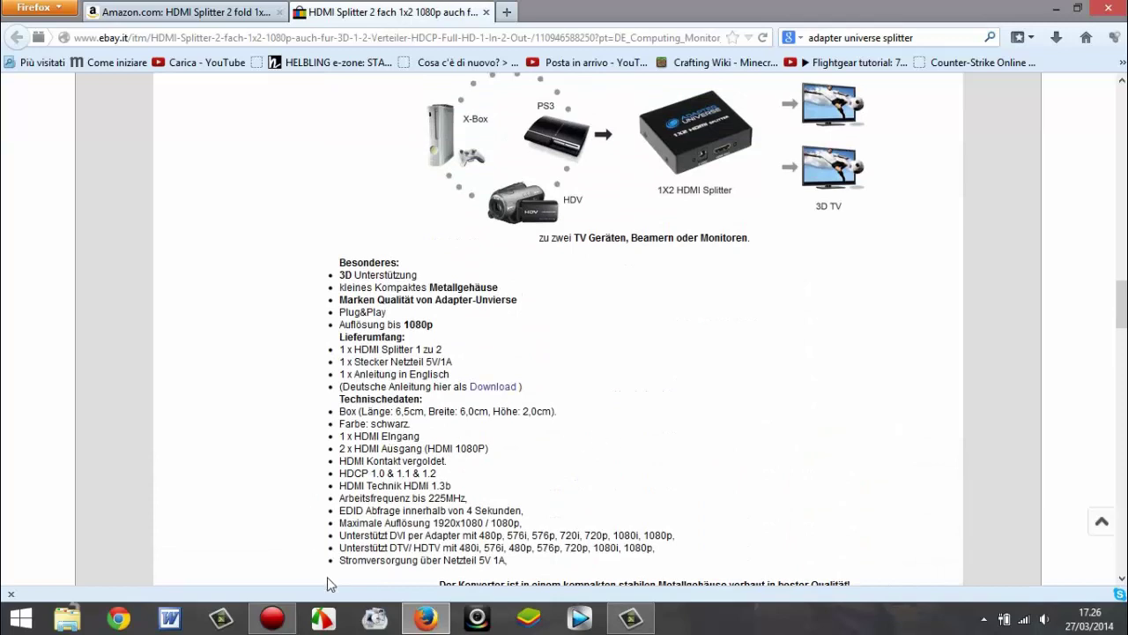
- Switch to Hauppauge Capture and examine the capture page's device, microphone input and preview sound controls
left_click(271, 605)
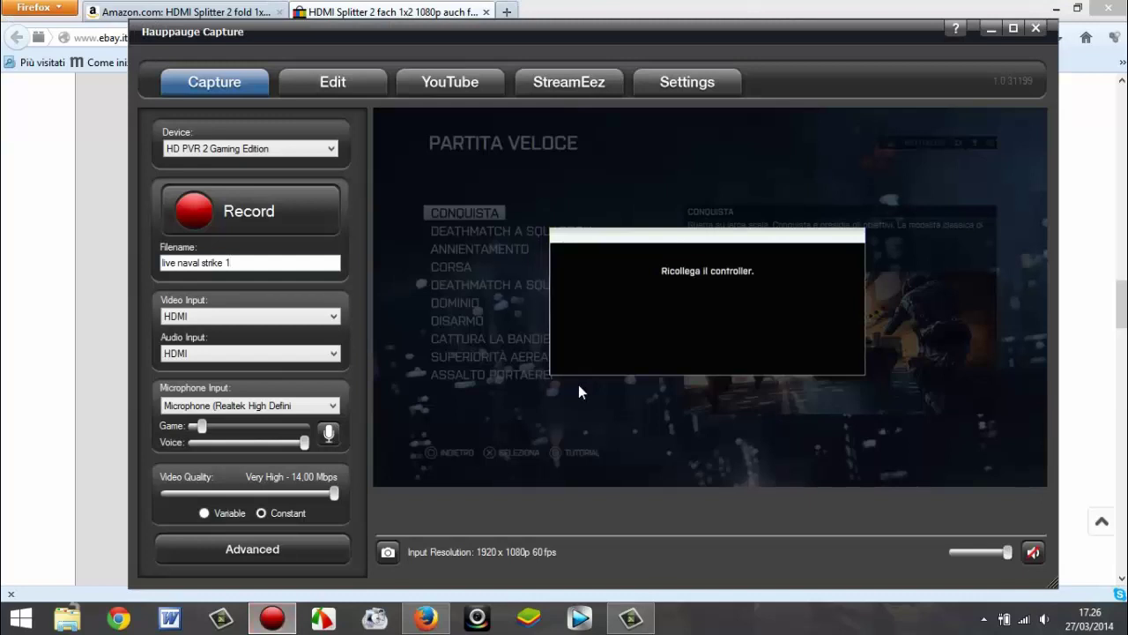
left_click_drag(378, 35, 357, 23)
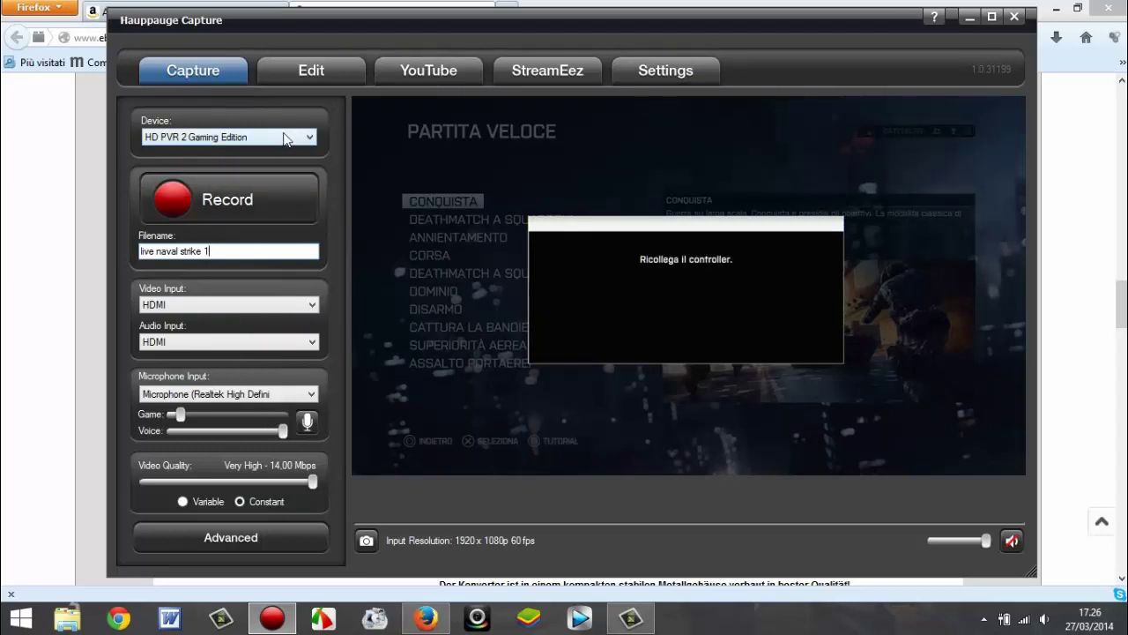
left_click(311, 137)
left_click(312, 135)
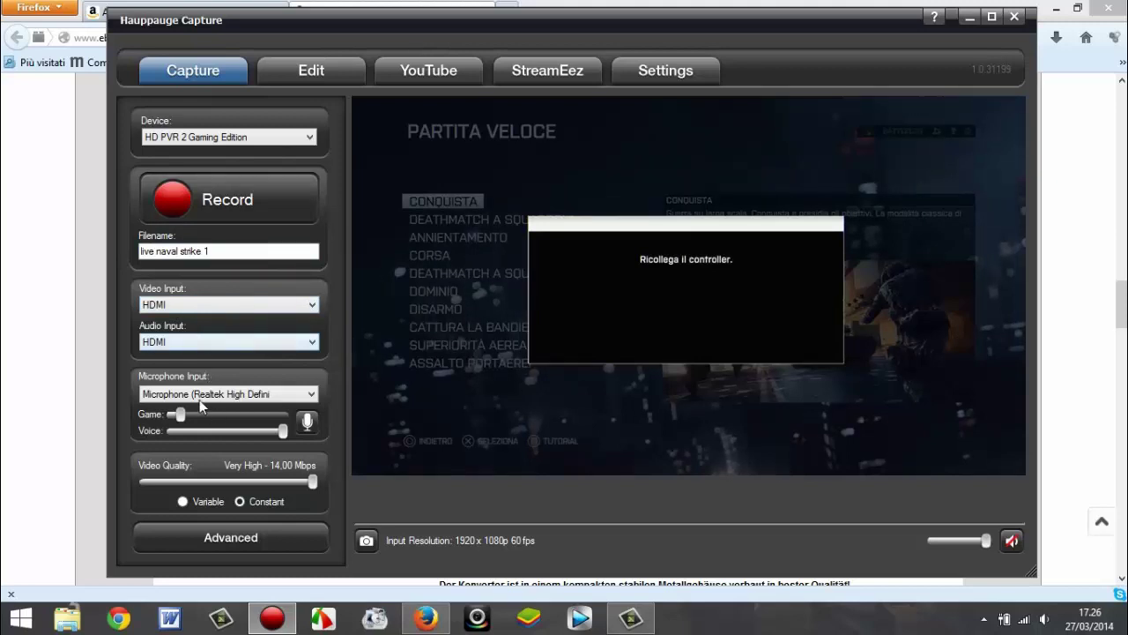
left_click(307, 395)
left_click(307, 395)
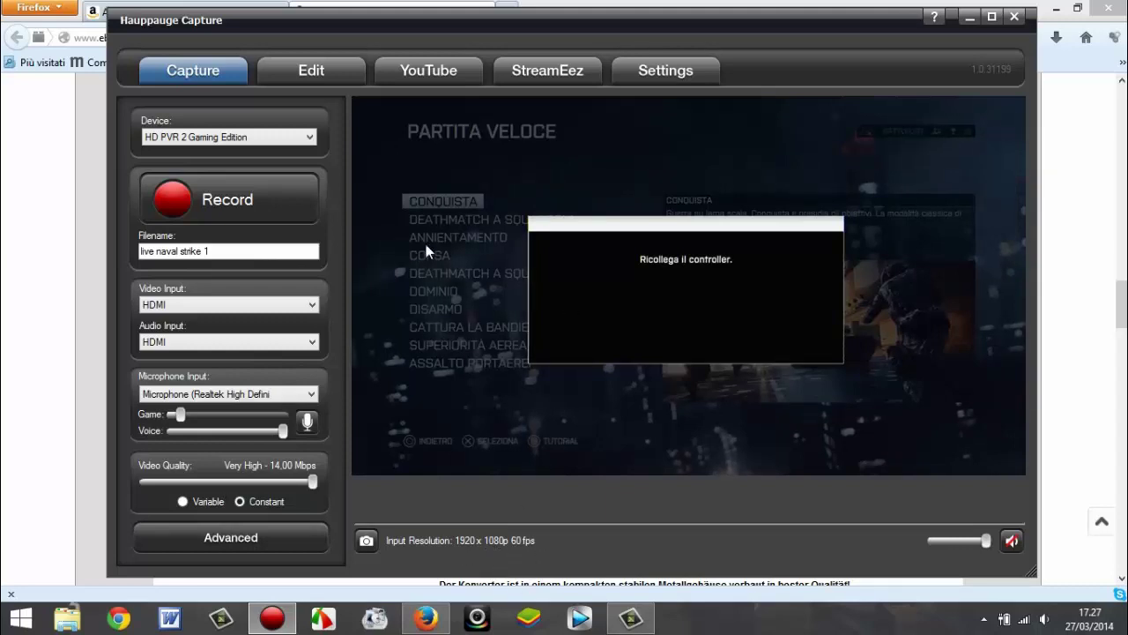
left_click(1013, 542)
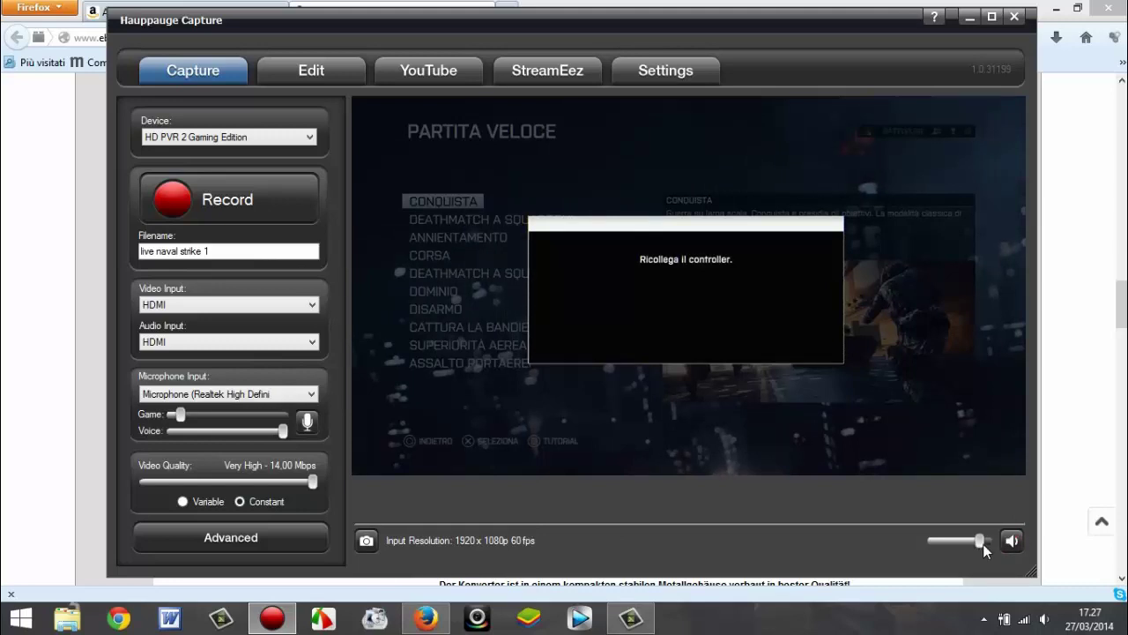
left_click(1005, 544)
- Look through the Edit, YouTube, StreamEez and Settings pages, including the recording directory chooser, and minimize the capture program
left_click(311, 70)
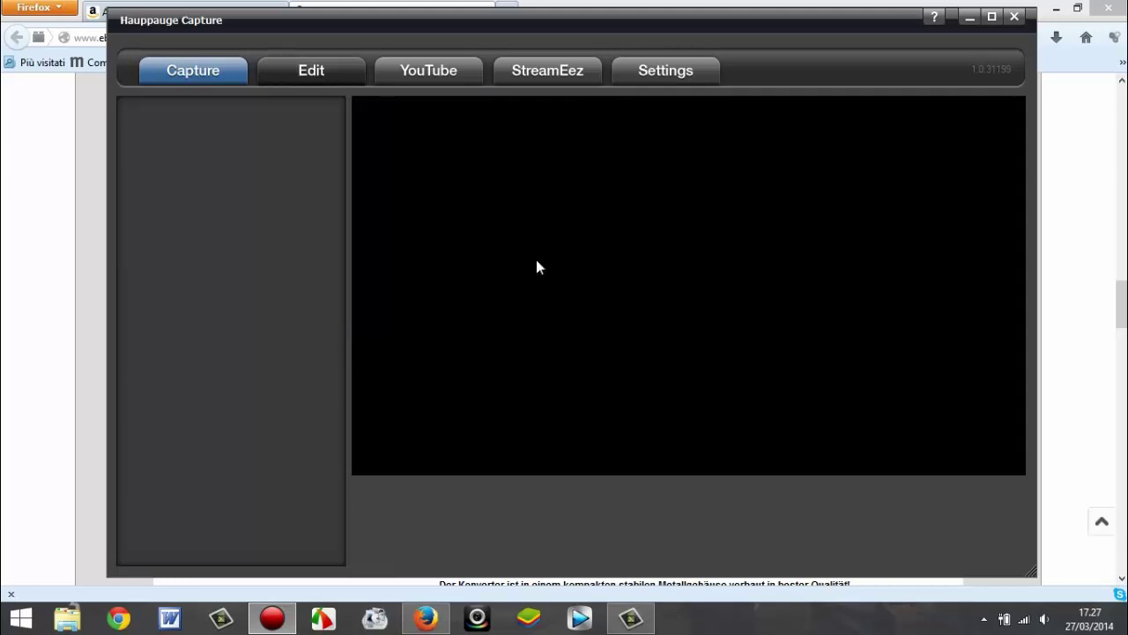
left_click(442, 70)
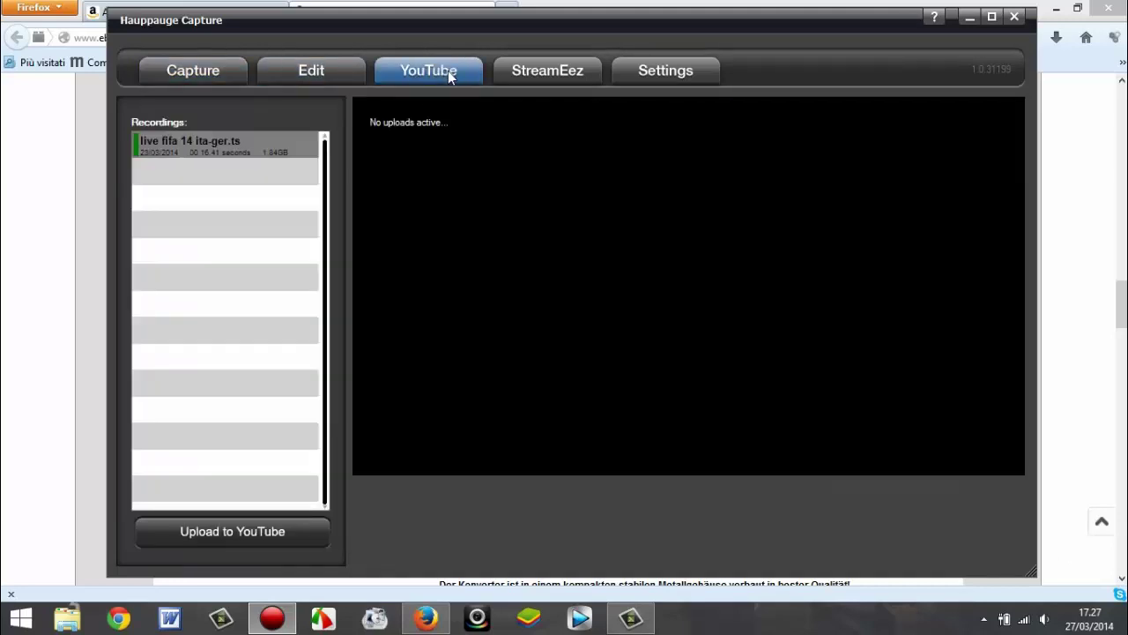
left_click(556, 72)
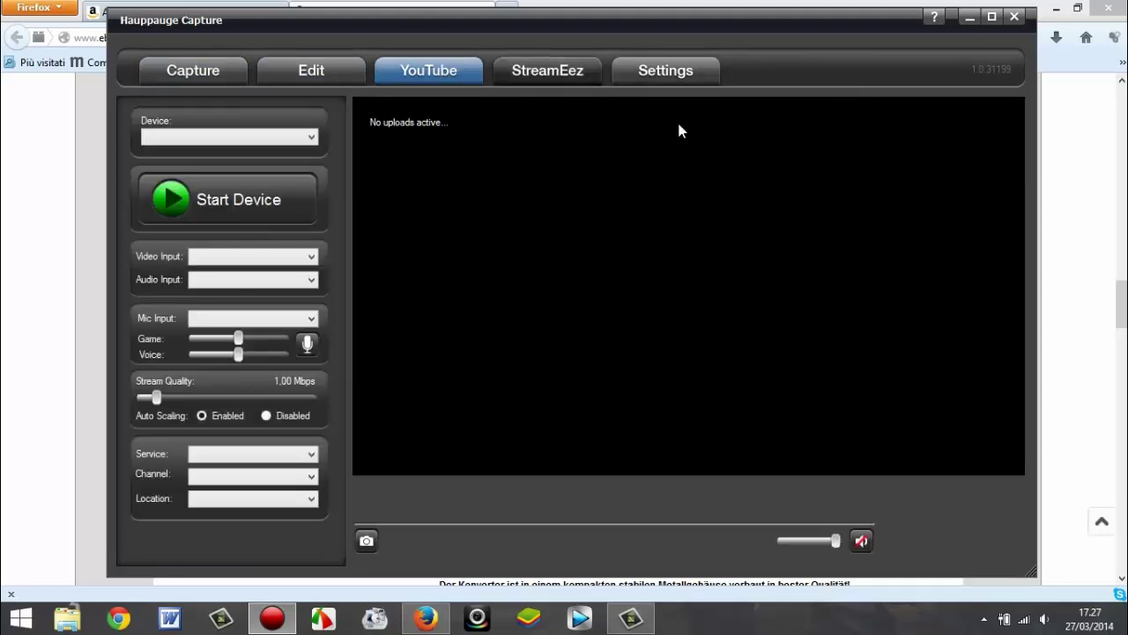
left_click(663, 71)
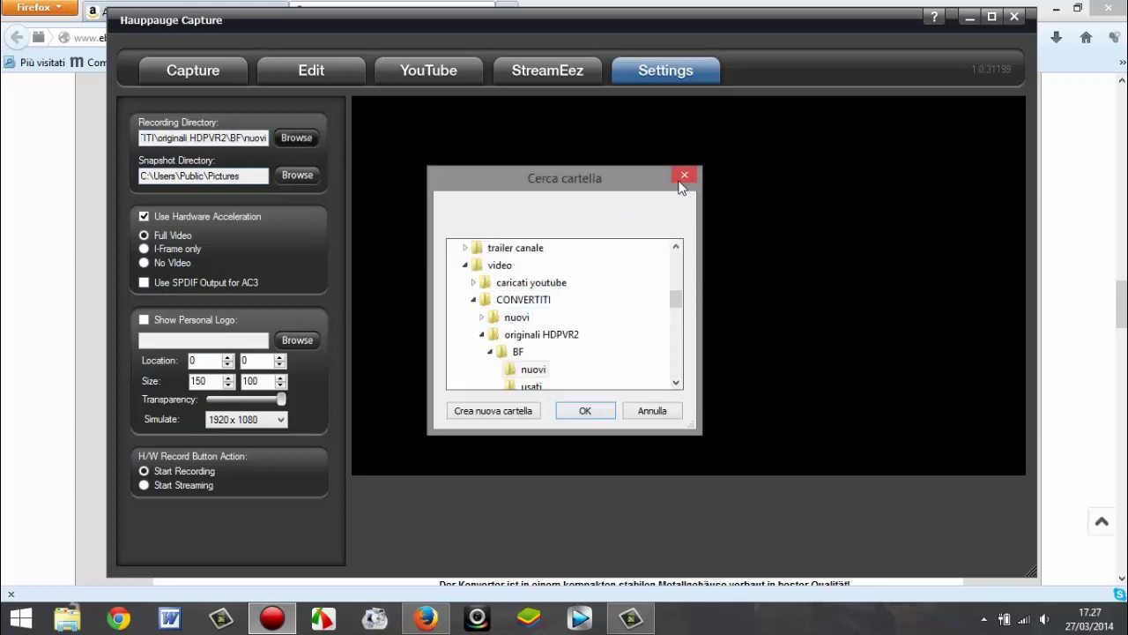
left_click(682, 179)
left_click(970, 18)
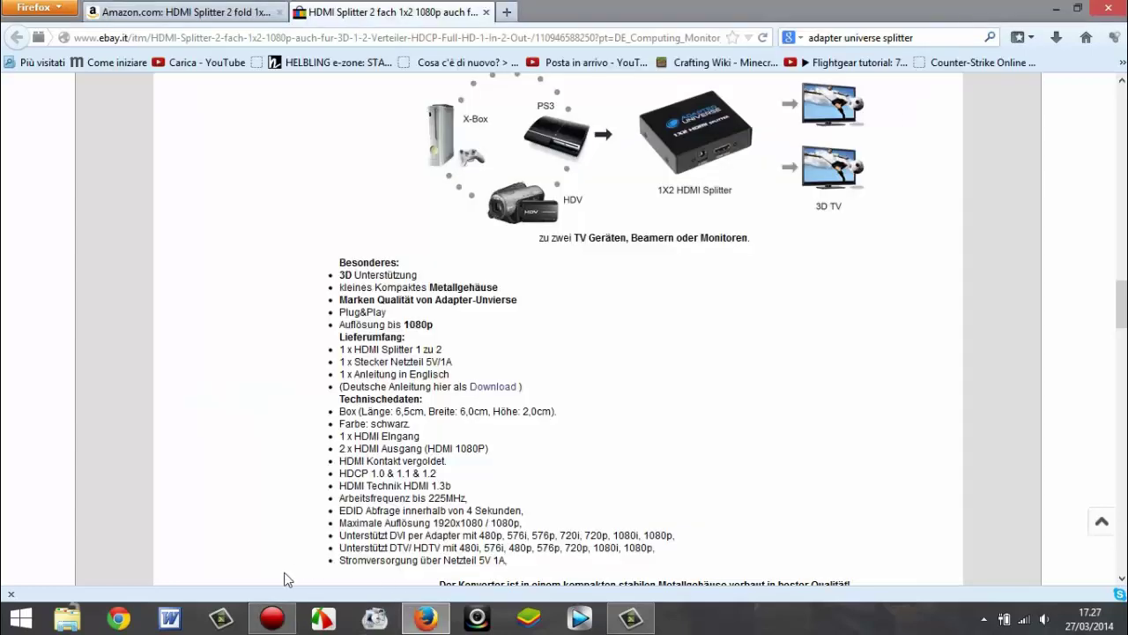
left_click(285, 614)
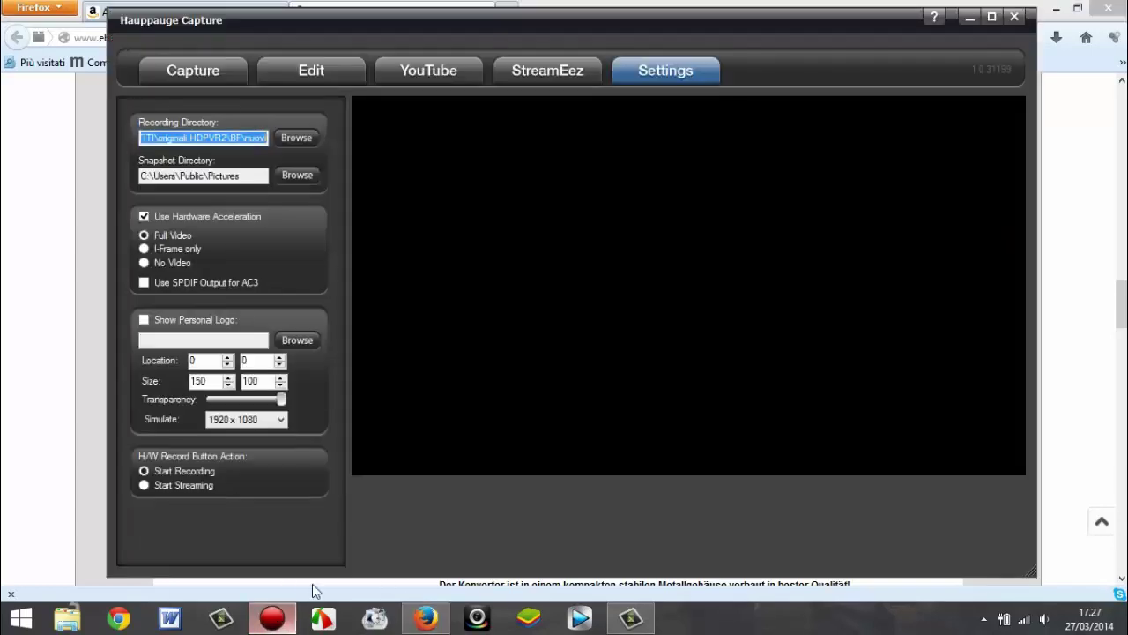
left_click(991, 20)
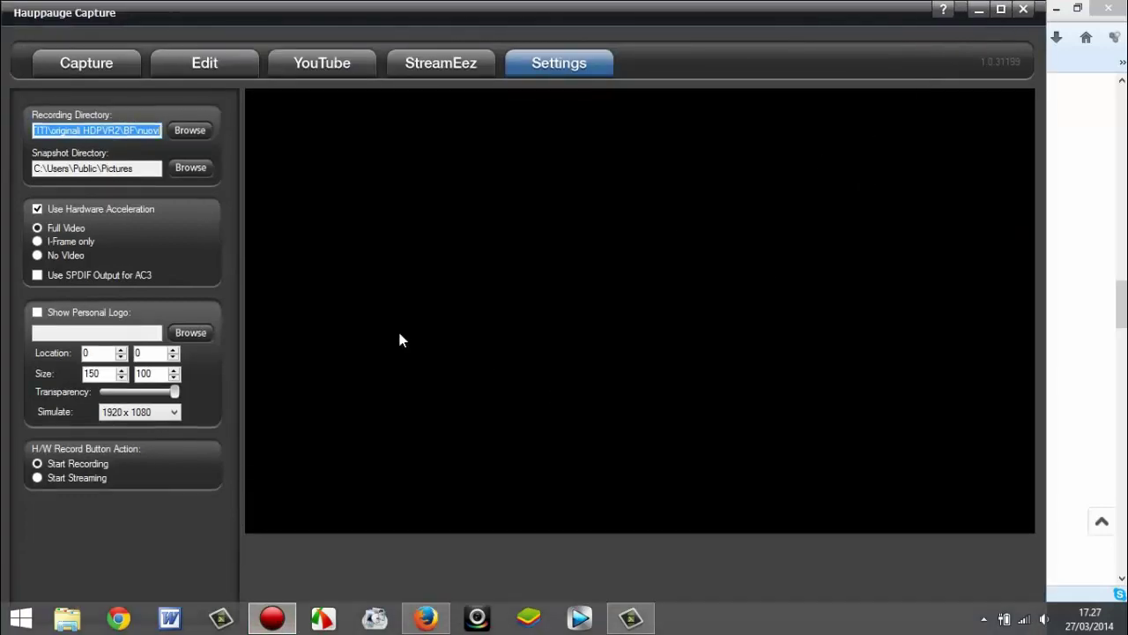
left_click(979, 11)
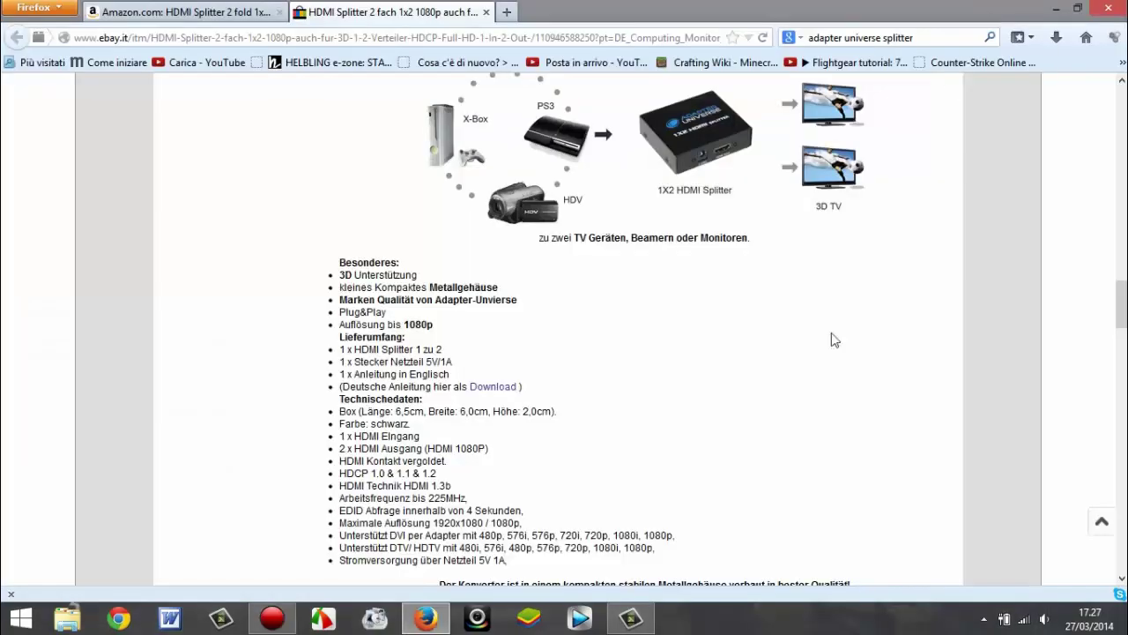
left_click(273, 620)
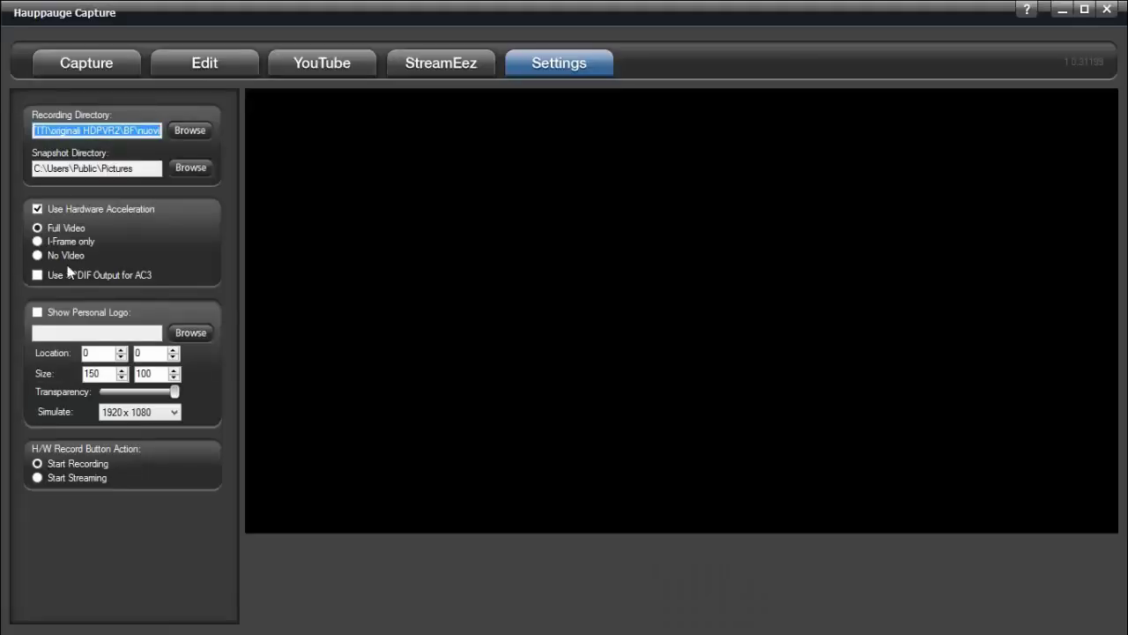
left_click(1085, 9)
left_click(970, 17)
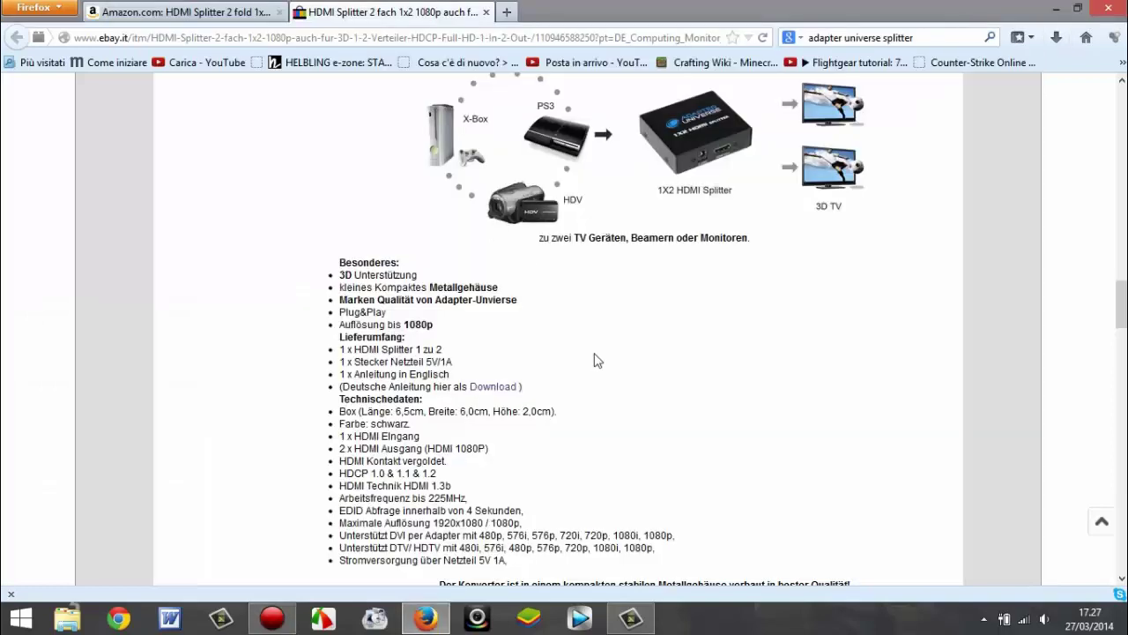
right_click(617, 215)
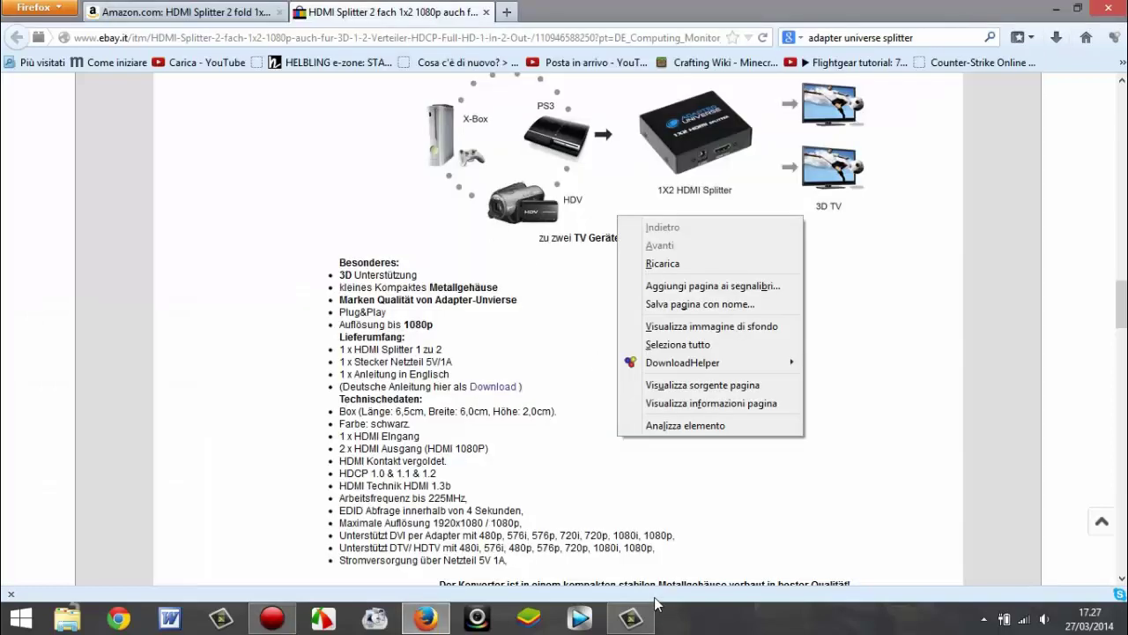
left_click(862, 534)
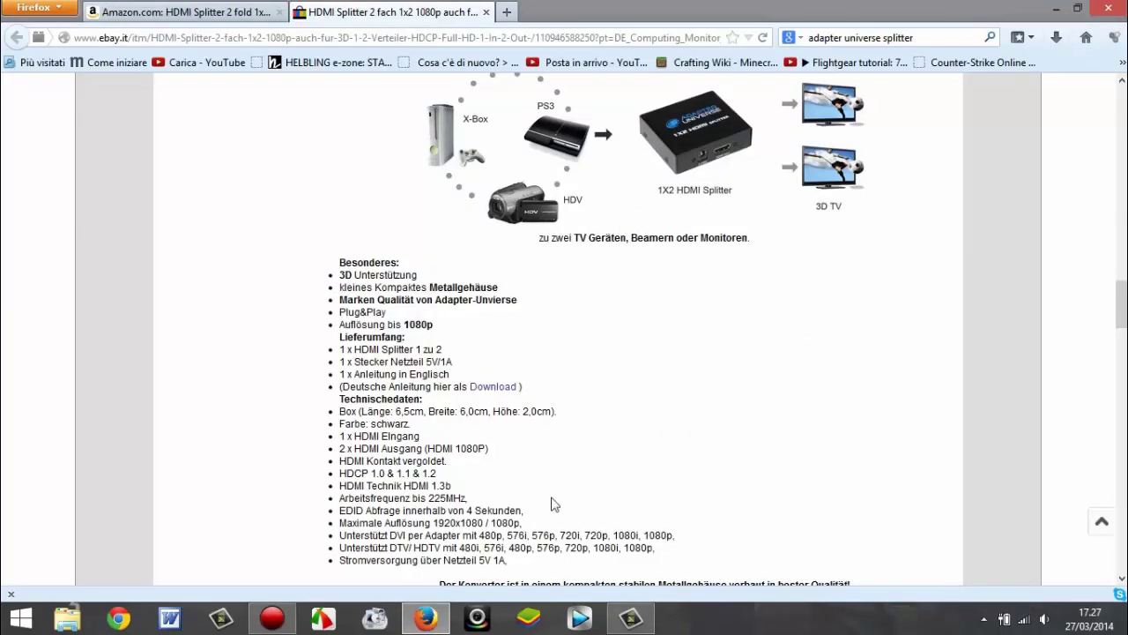
- Minimize the browser, show the empty Camtasia Studio project, and return to the desktop
left_click(1057, 8)
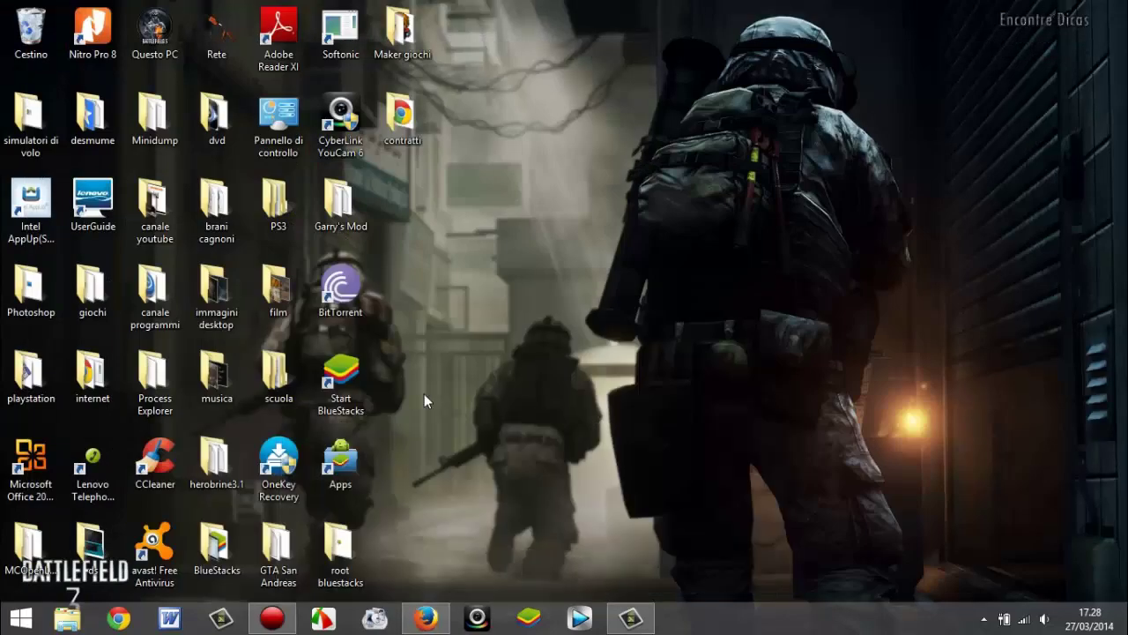
left_click(632, 618)
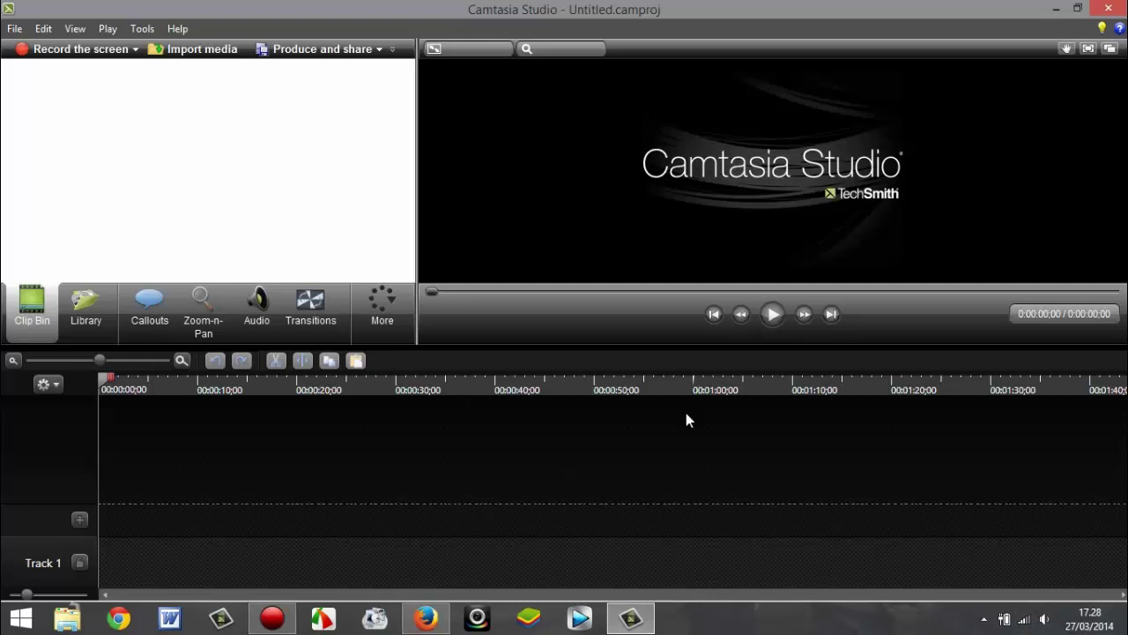
left_click(1055, 8)
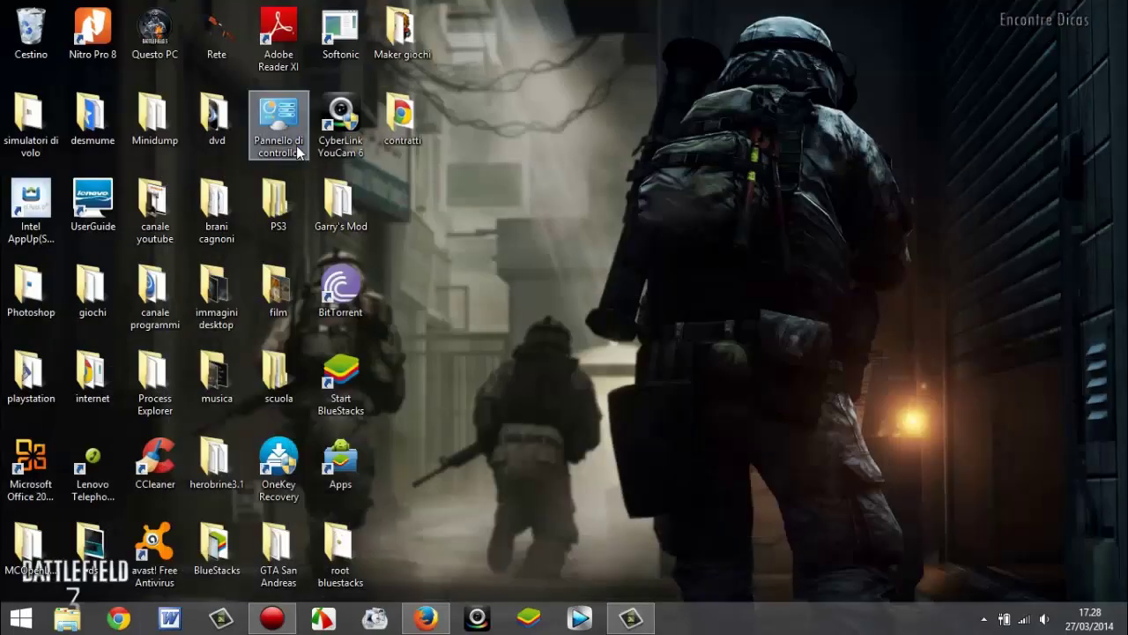
left_click(631, 618)
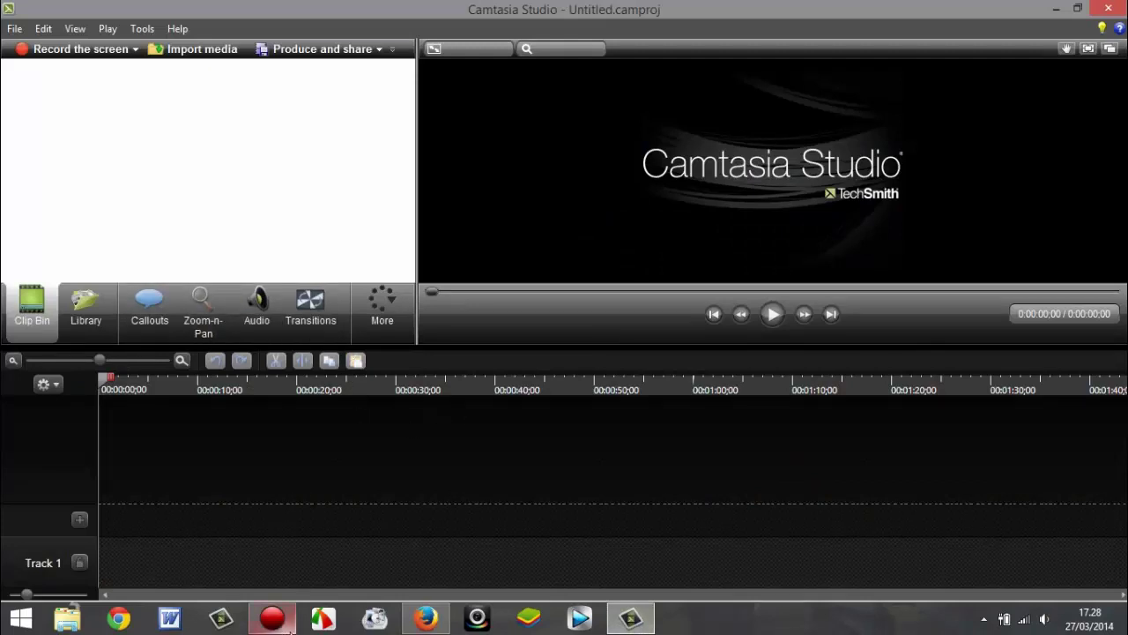
left_click(1048, 8)
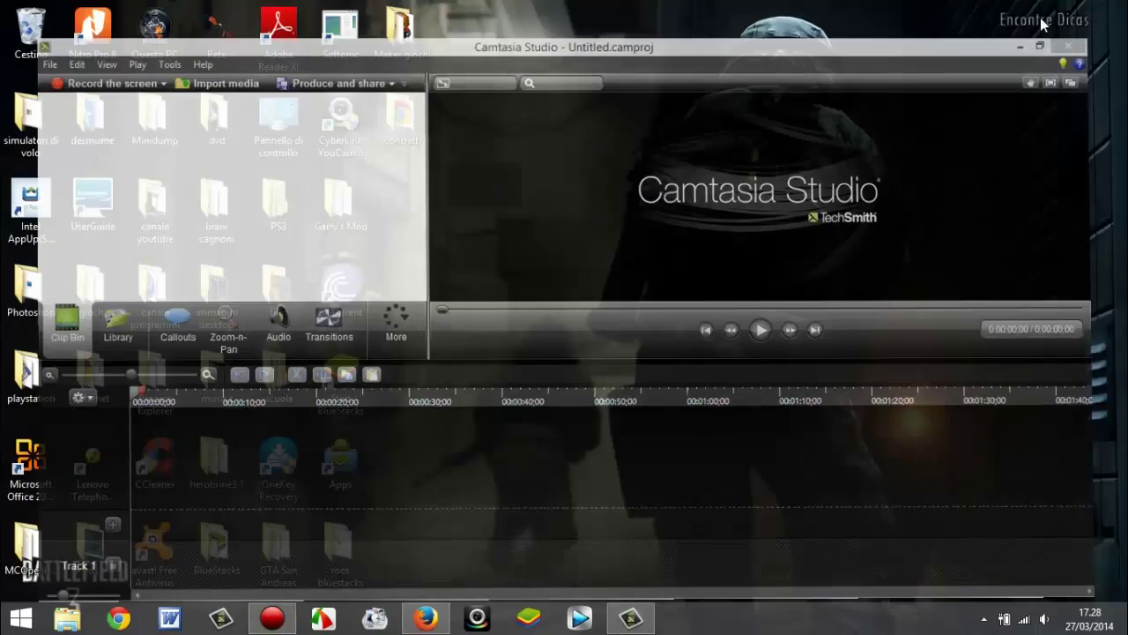
- Switch to Hauppauge Capture, view the recordings list and export options on its Edit page, and minimize it
left_click(273, 618)
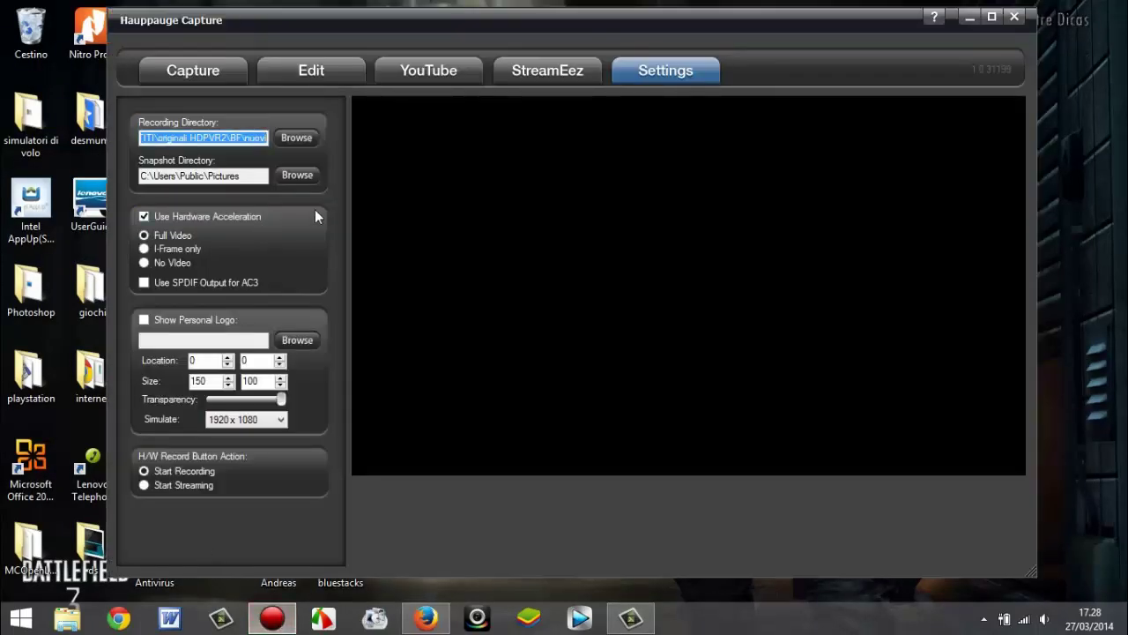
left_click(327, 72)
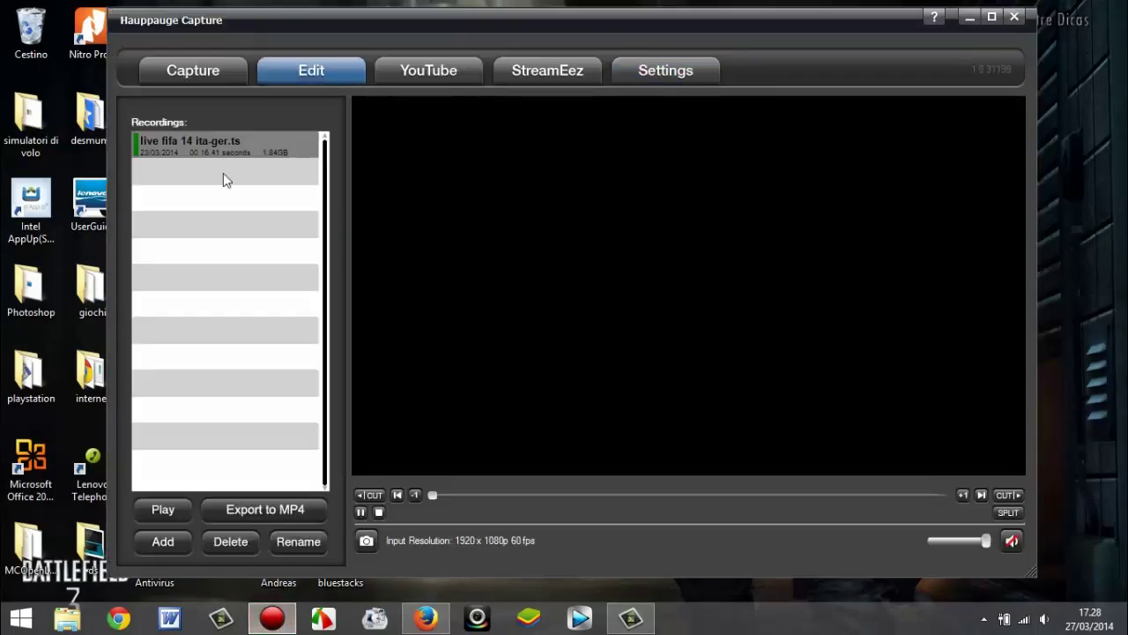
left_click(969, 17)
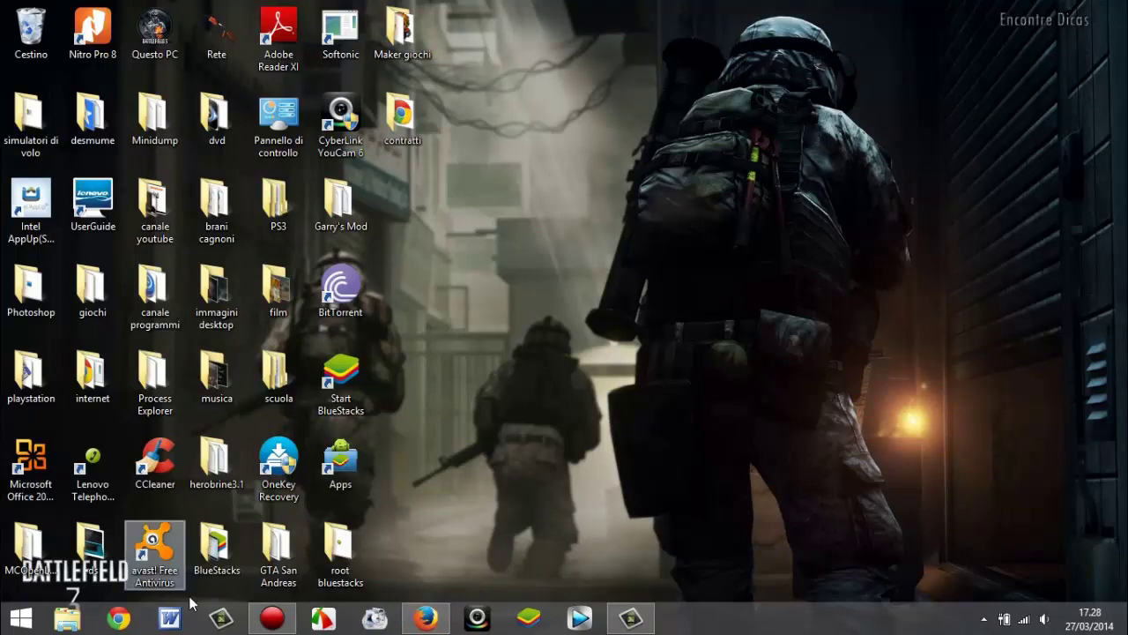
- Open FormatFactory and move its window away from the desktop folders
double_click(282, 304)
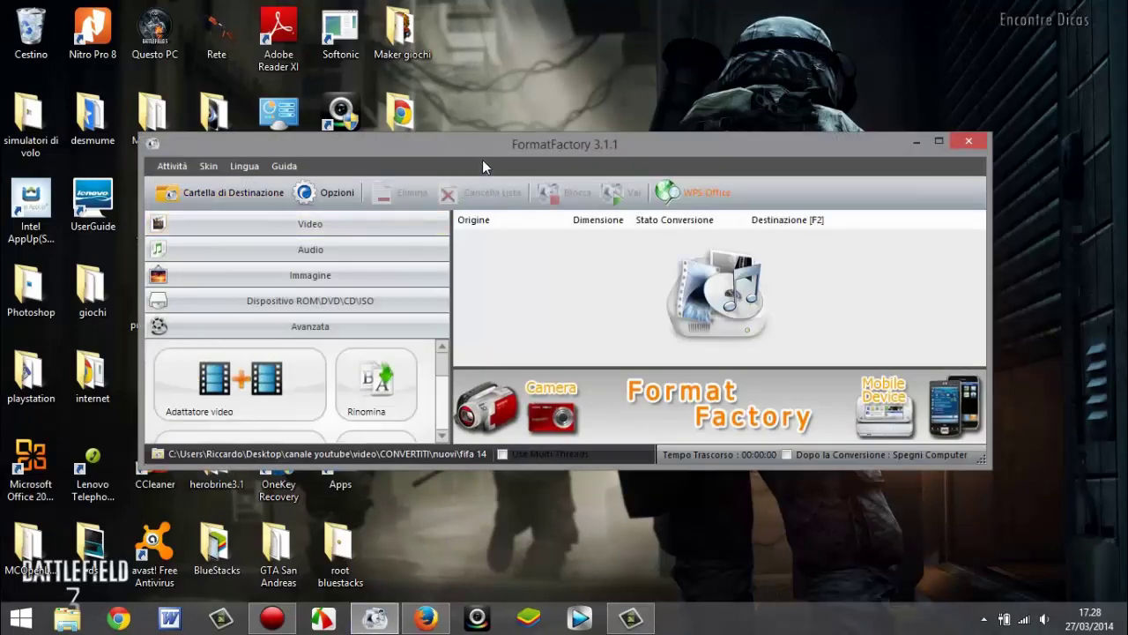
left_click_drag(483, 159, 706, 128)
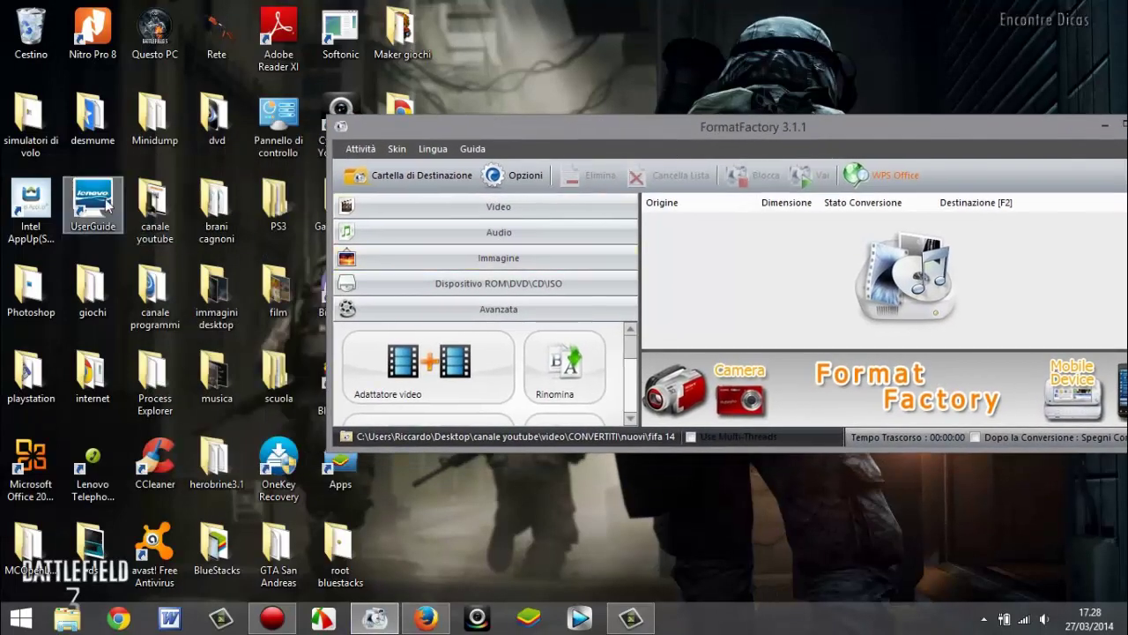
- Add the recording HDPVR2_20140212_1657.ts from canale youtube\video\CONVERTITI\originali HDPVR2\BF\usati to FormatFactory
double_click(158, 216)
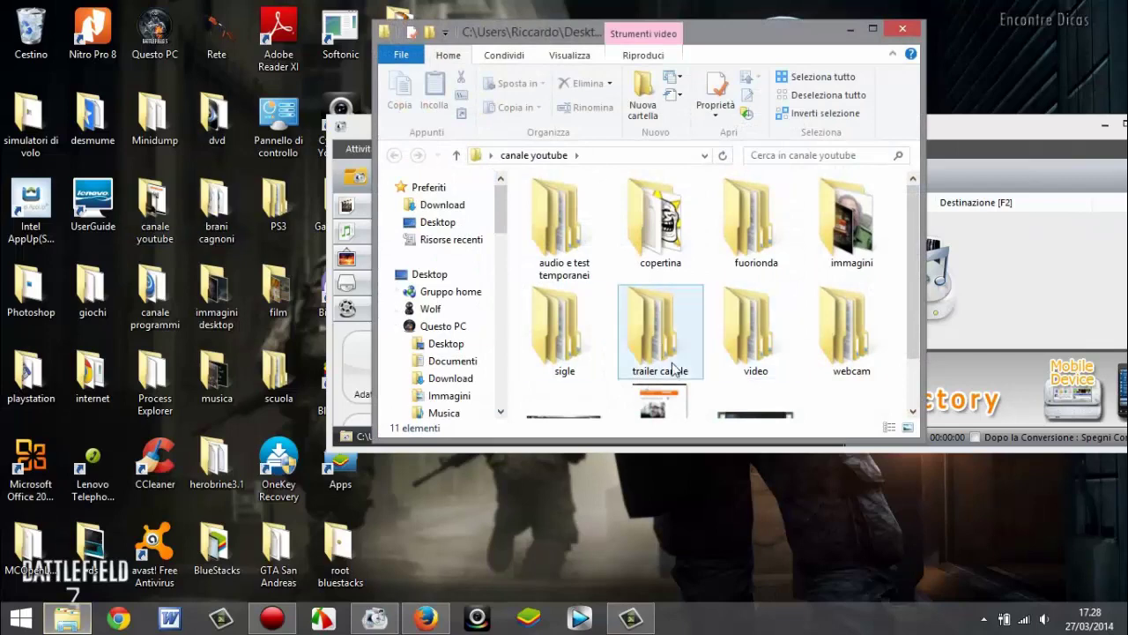
double_click(742, 334)
left_click(669, 229)
double_click(668, 229)
left_click(668, 230)
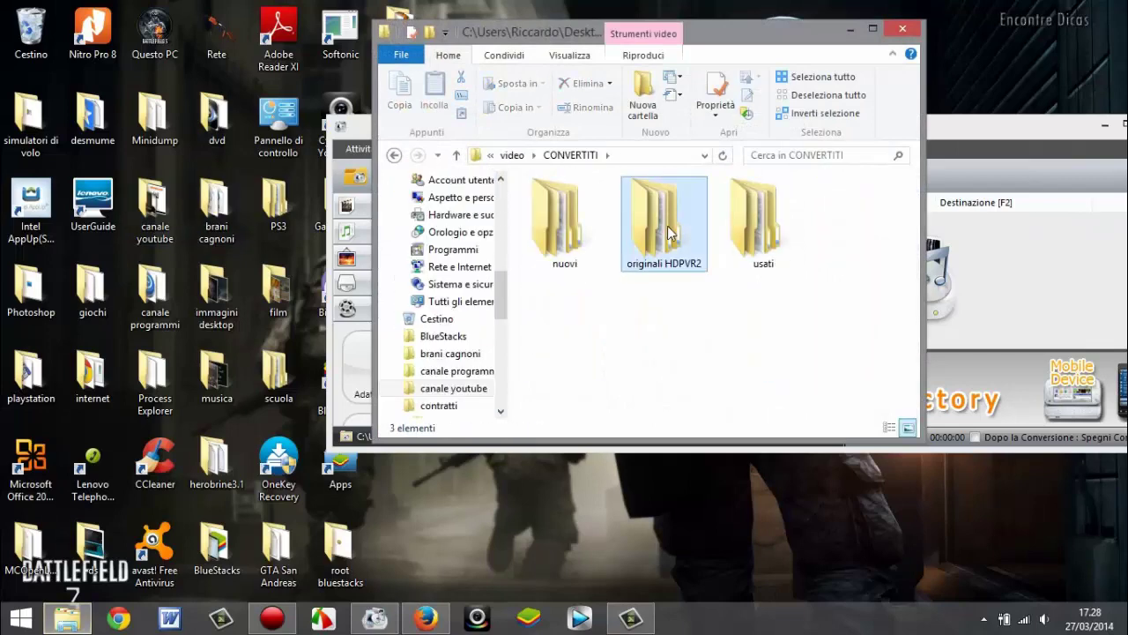
double_click(668, 229)
left_click(558, 218)
double_click(558, 219)
left_click(575, 223)
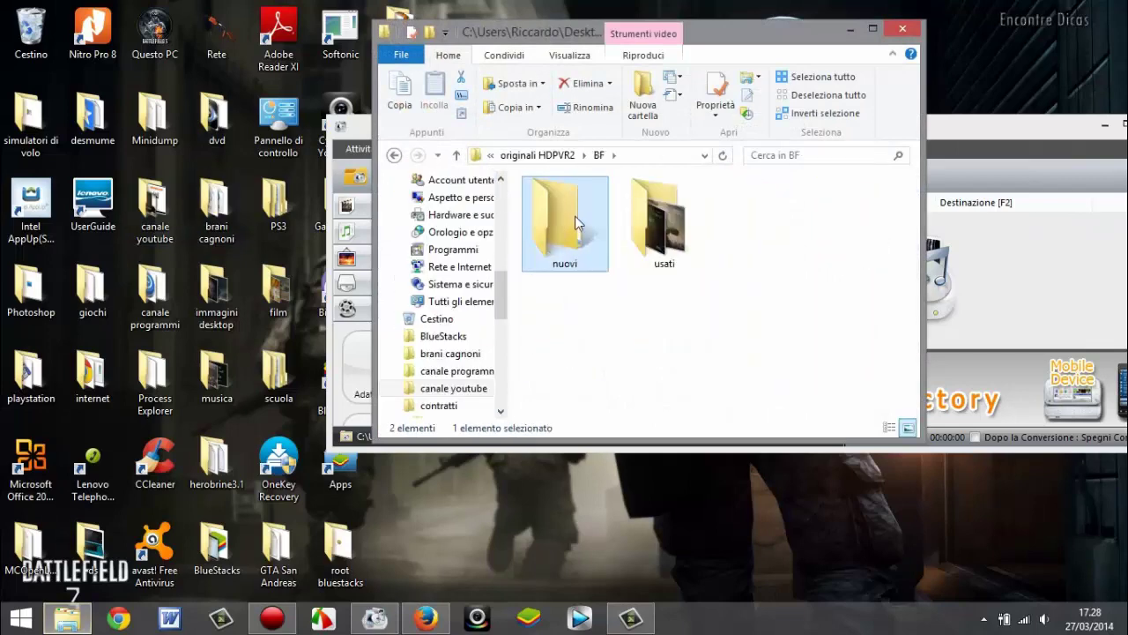
double_click(664, 221)
left_click_drag(568, 227, 1004, 259)
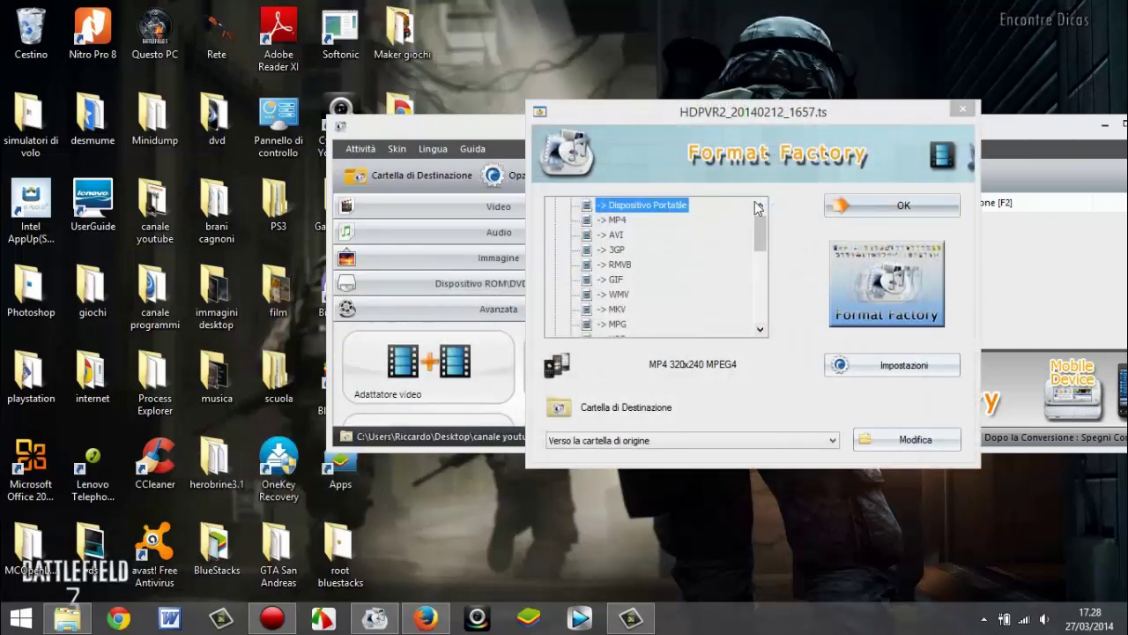
- Review the output formats, Dispositivo Portatile settings and destination folder chooser, then close the conversion dialog and minimize FormatFactory
mouse_move(760, 232)
left_mouse_down()
mouse_move(760, 291)
mouse_move(760, 216)
left_mouse_up()
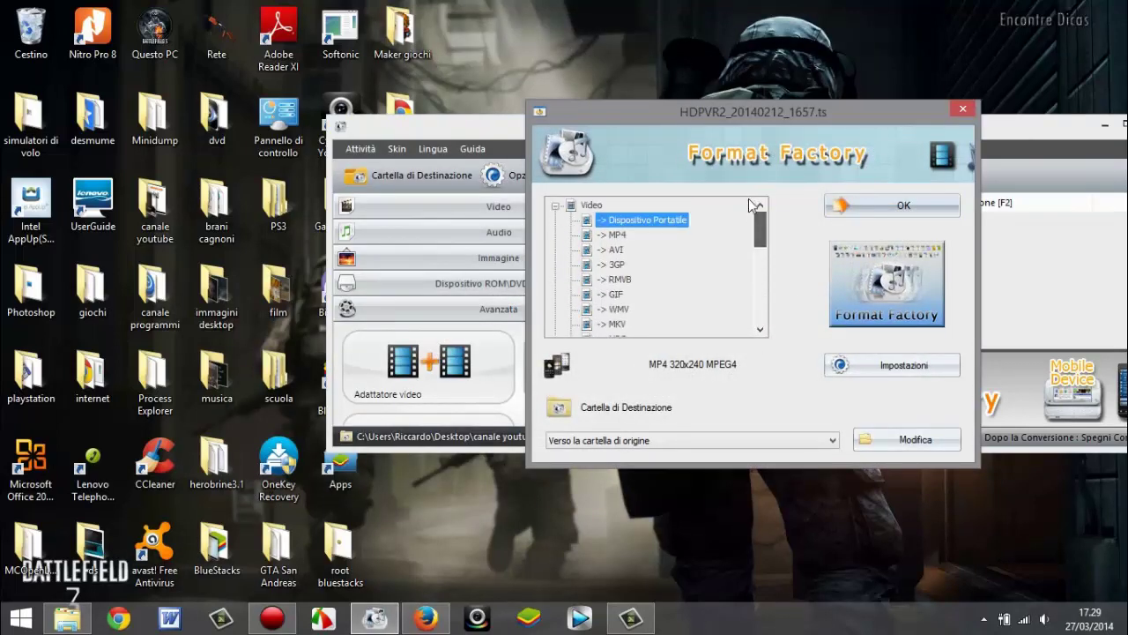
left_click(915, 367)
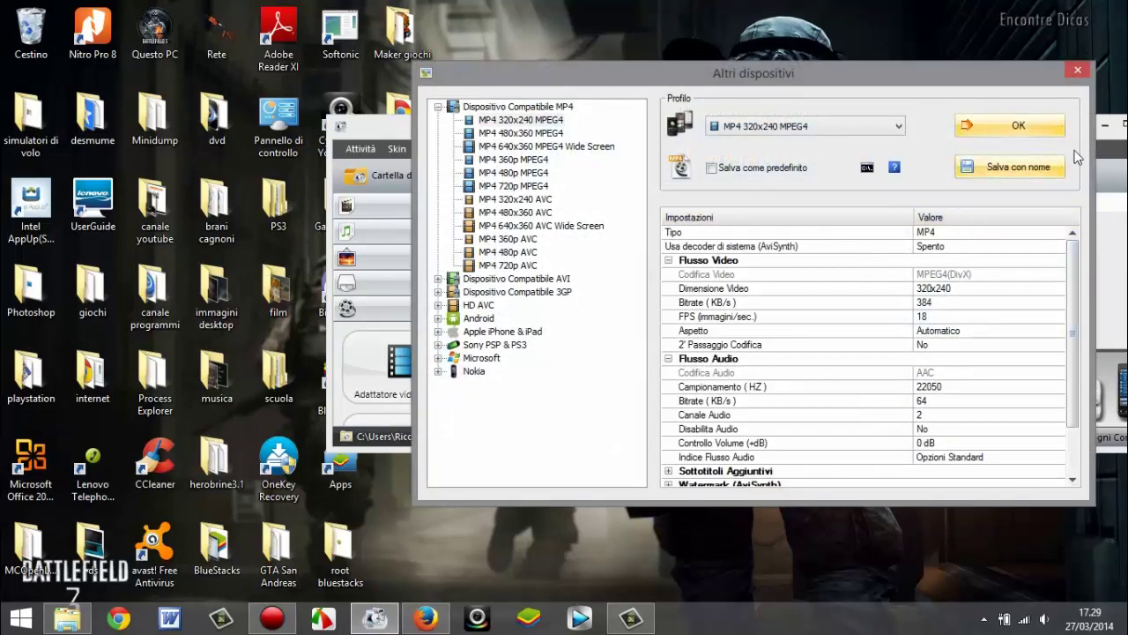
left_click(1049, 127)
left_click(945, 439)
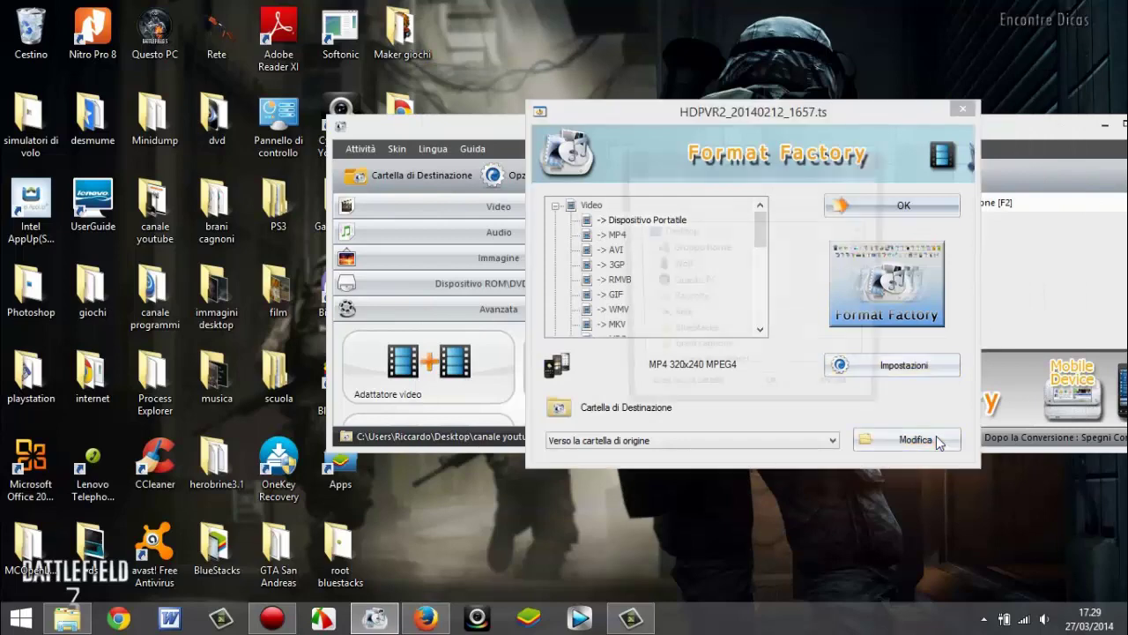
left_click(870, 162)
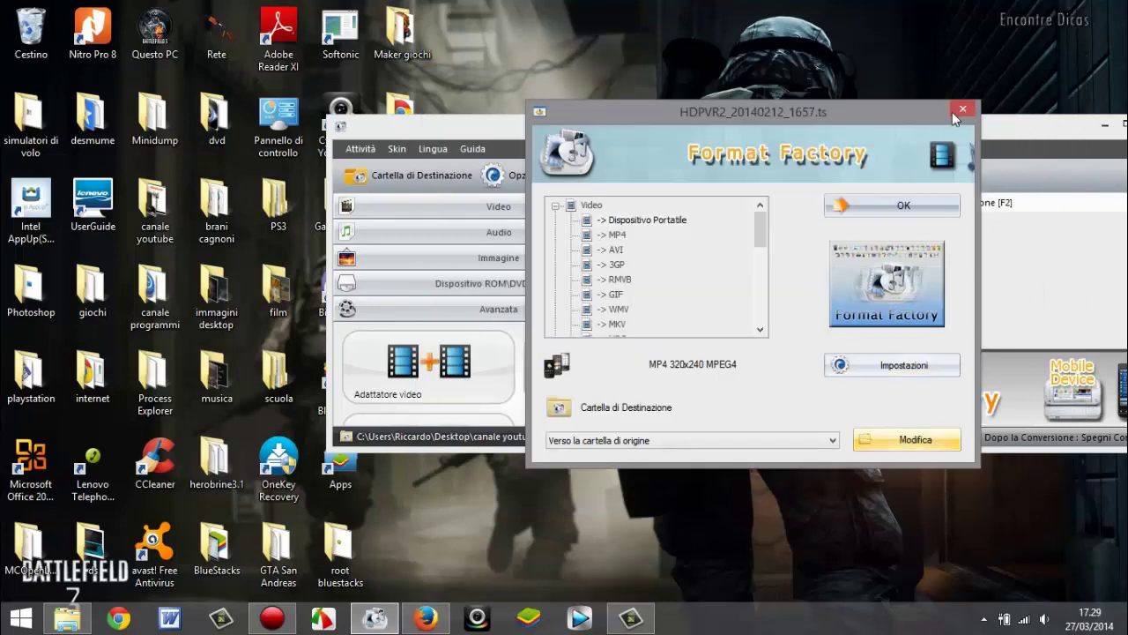
left_click(962, 109)
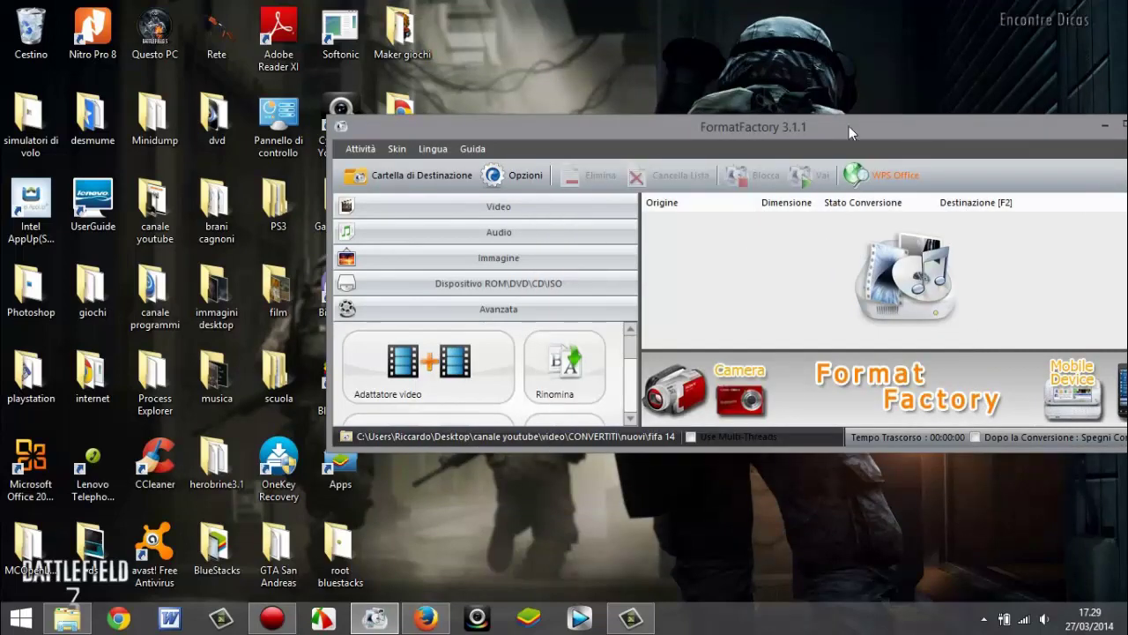
left_click(1105, 126)
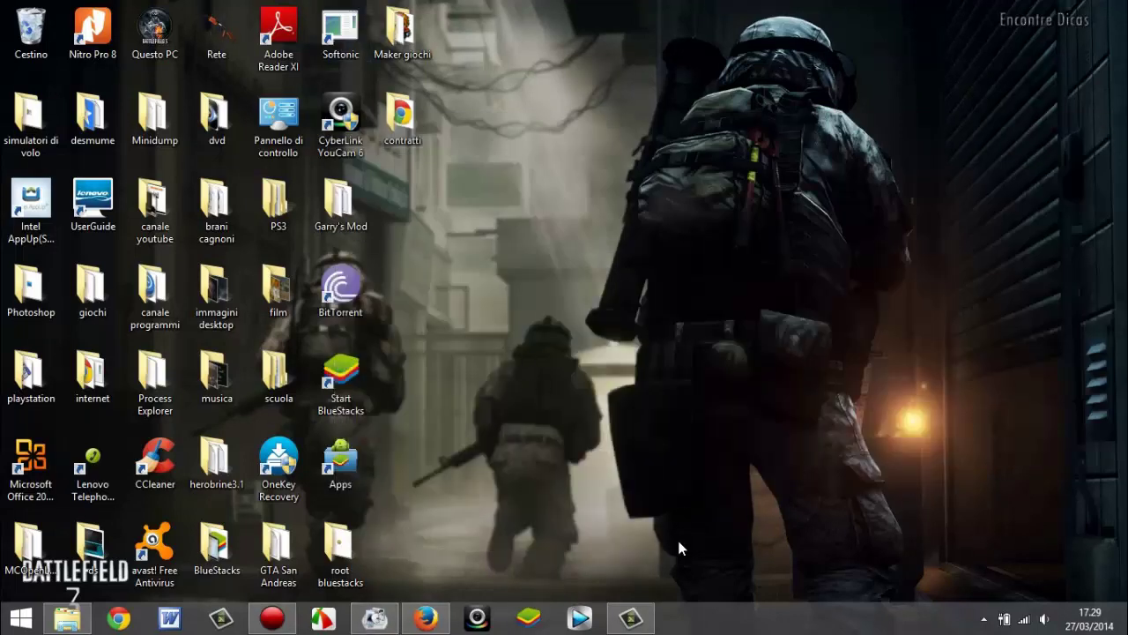
- Switch to Camtasia Studio and import live fifa 14 ita-ger.avi from the nuovi\fifa 14 folder into the Clip Bin
left_click(648, 627)
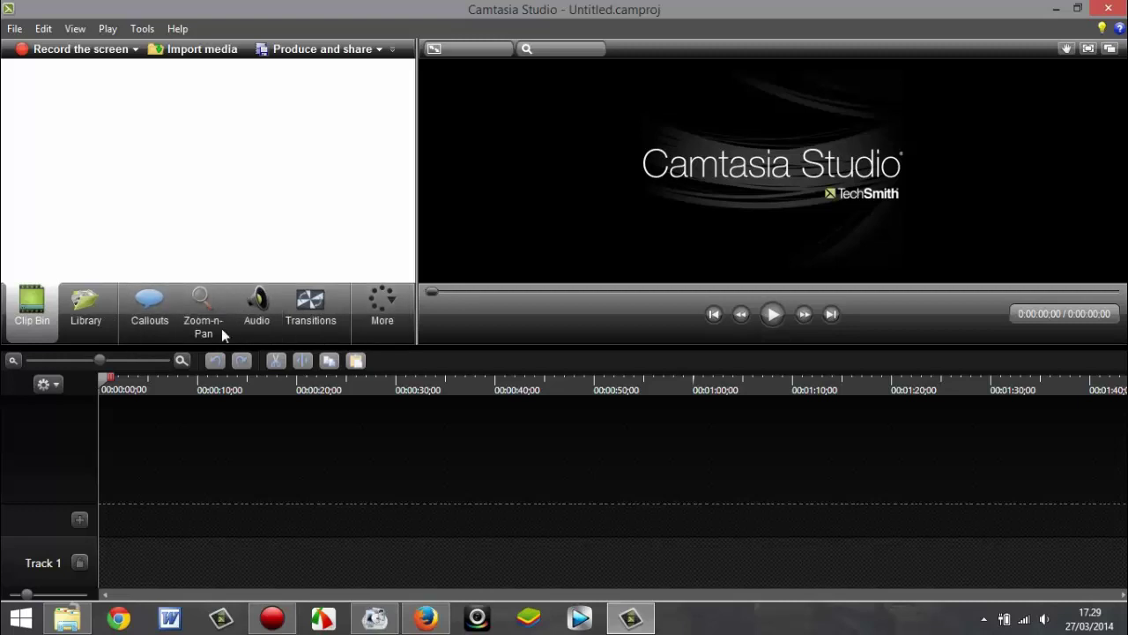
left_click(185, 50)
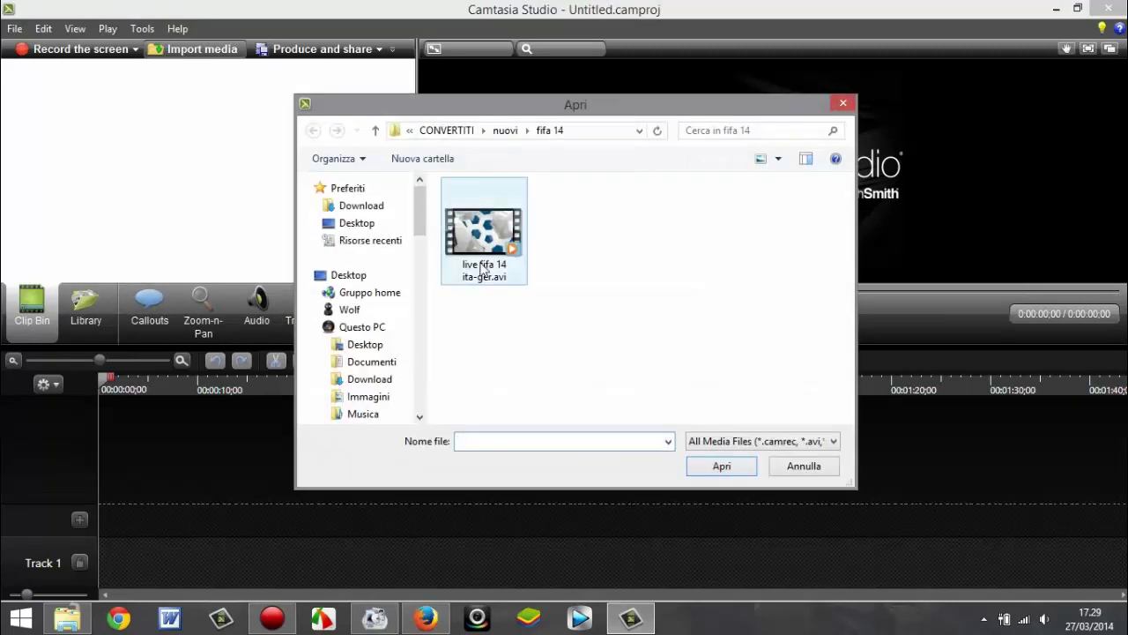
left_click(376, 130)
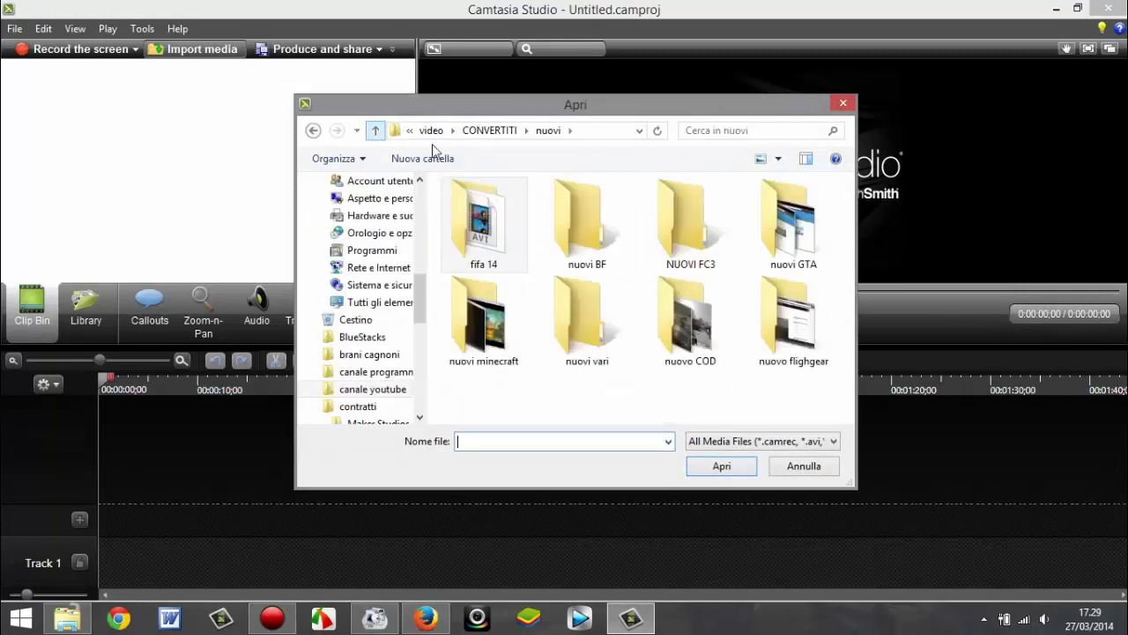
double_click(484, 319)
left_click(375, 130)
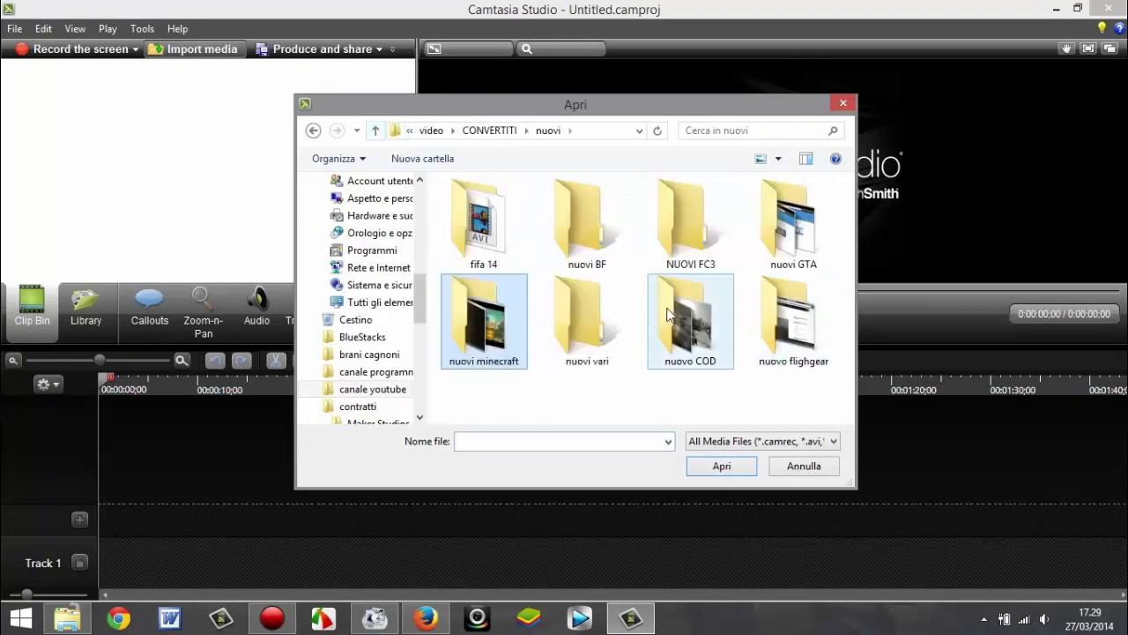
double_click(451, 254)
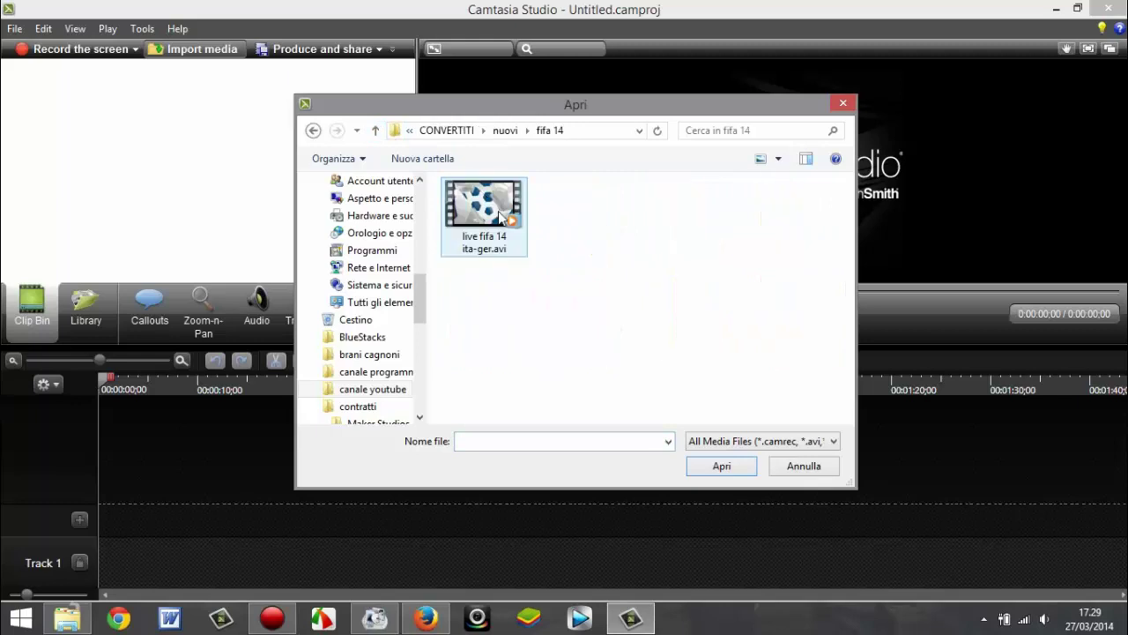
double_click(487, 220)
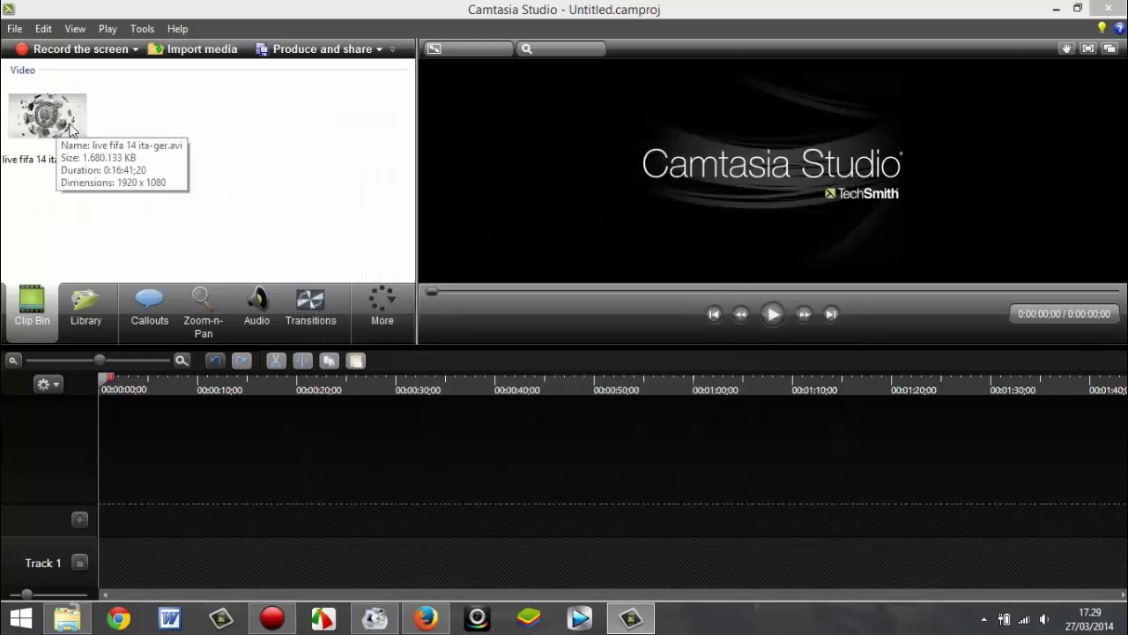
- Mute the system sound and import the intro video sigla 1.mp4 from the canale youtube folder
key("XF86AudioMute")
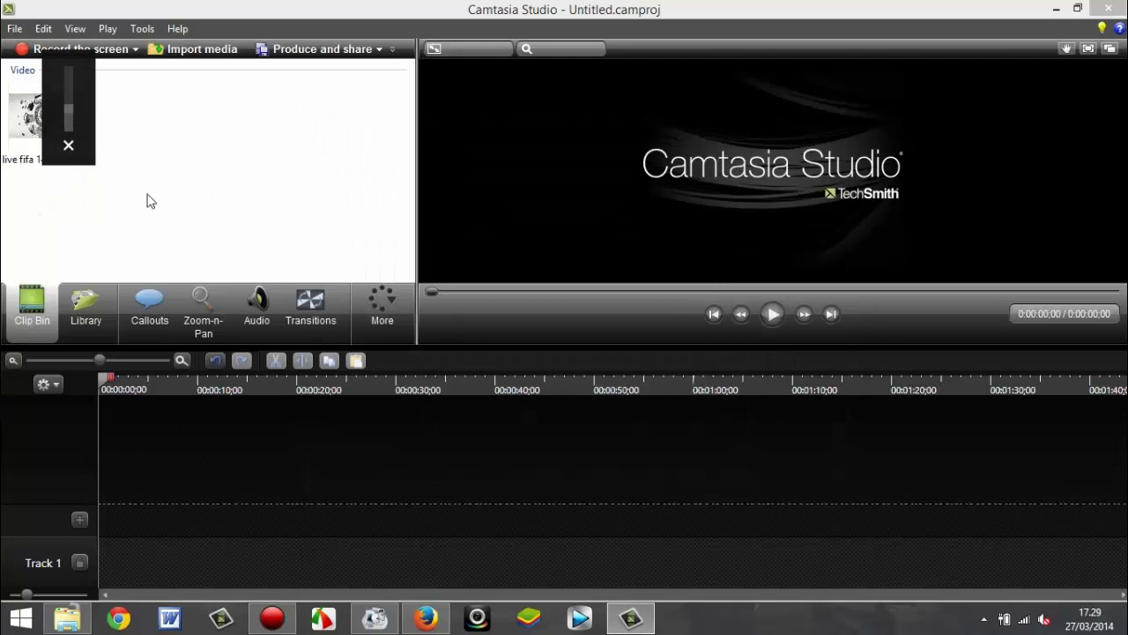
left_click(227, 49)
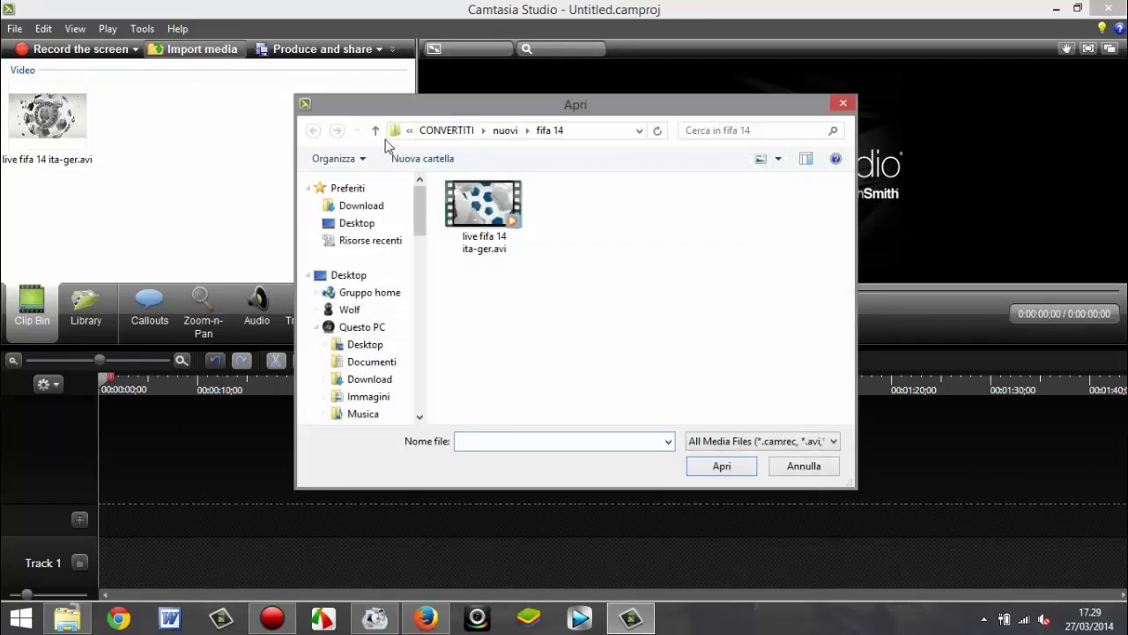
left_click(373, 131)
left_click(374, 131)
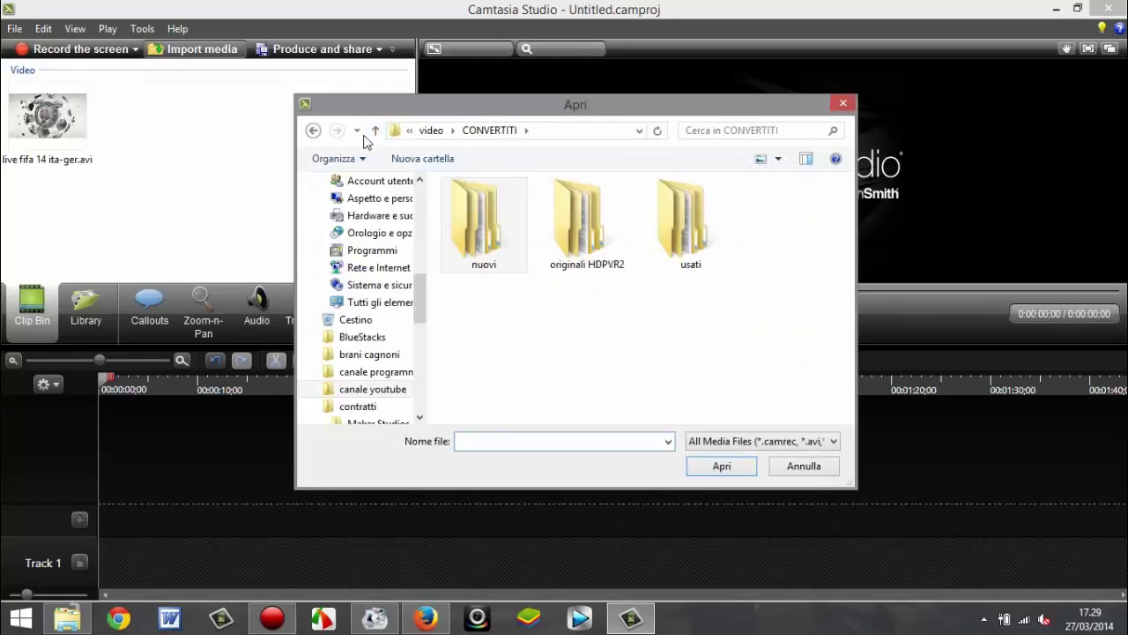
left_click(373, 130)
left_click(357, 130)
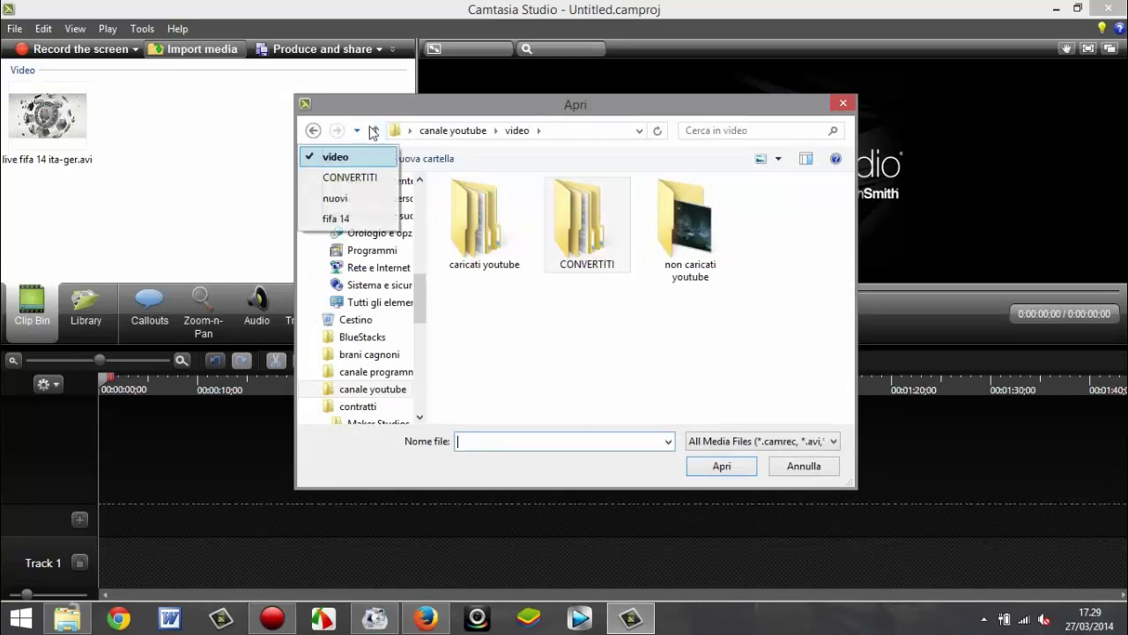
left_click(374, 130)
left_click_drag(841, 256, 847, 322)
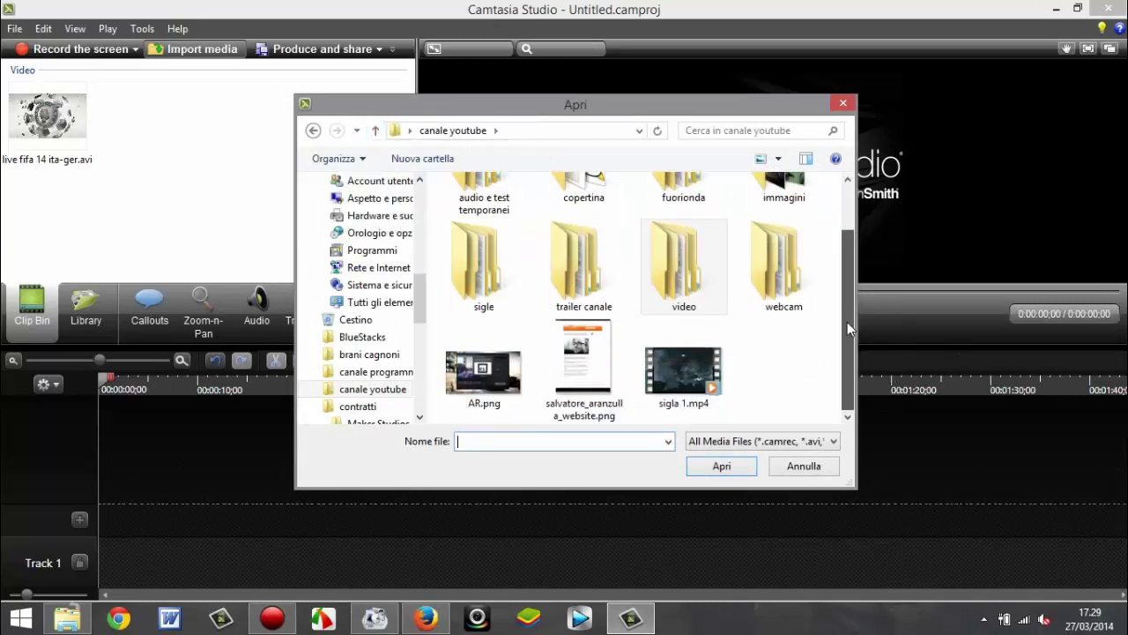
double_click(681, 373)
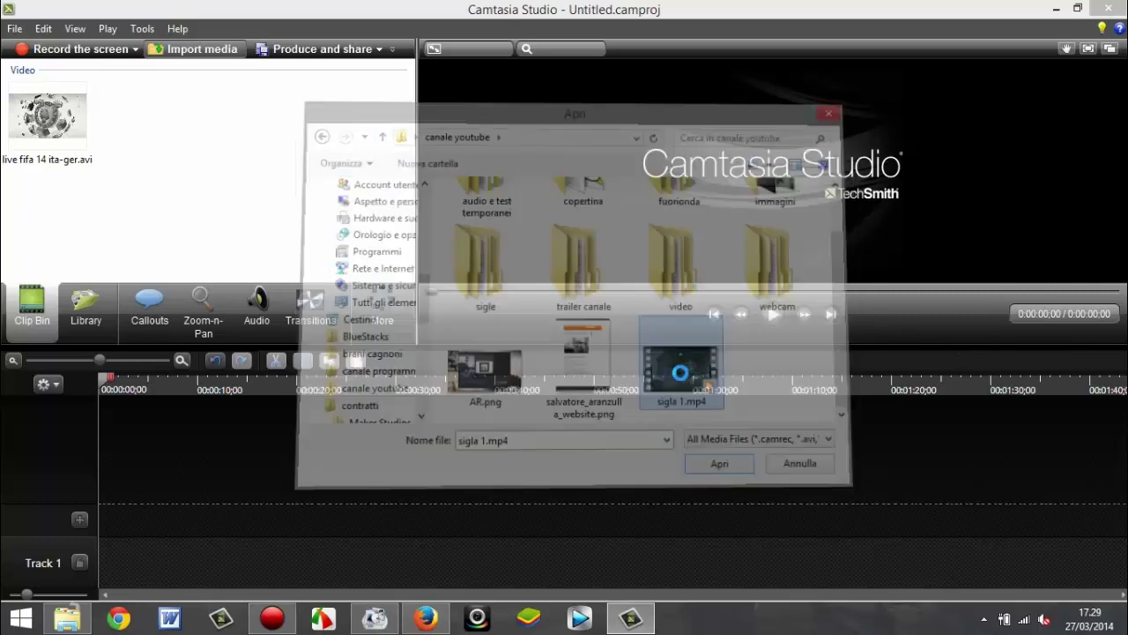
- Add sigla 1.mp4 to the timeline with editing dimensions of 1280 x 720, Automatic (up to 720p)
right_click(149, 114)
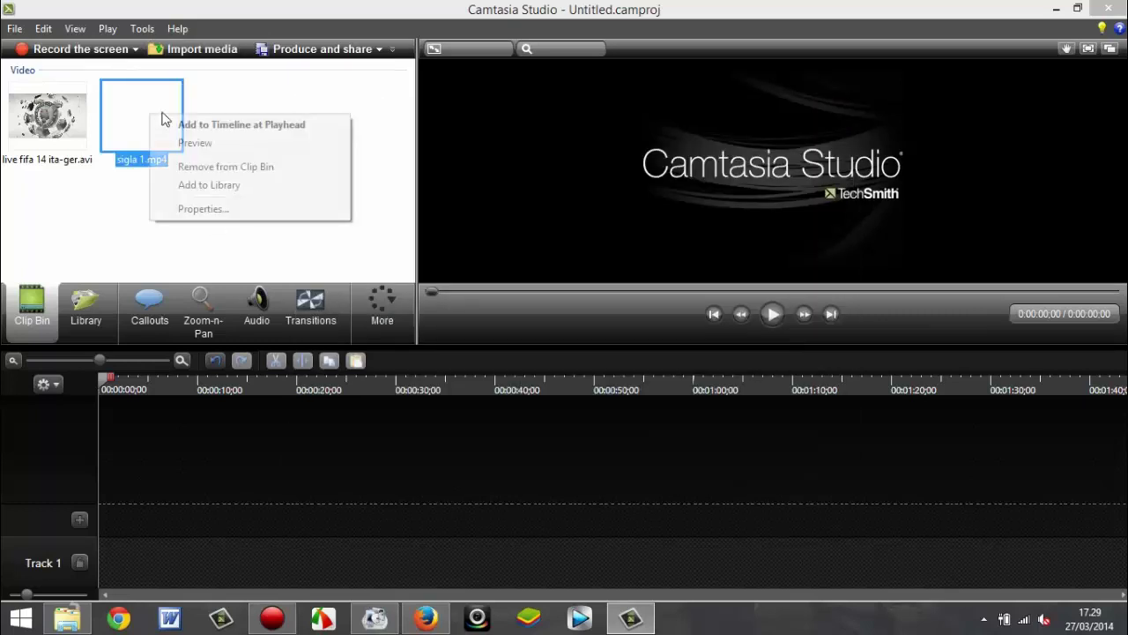
left_click(222, 125)
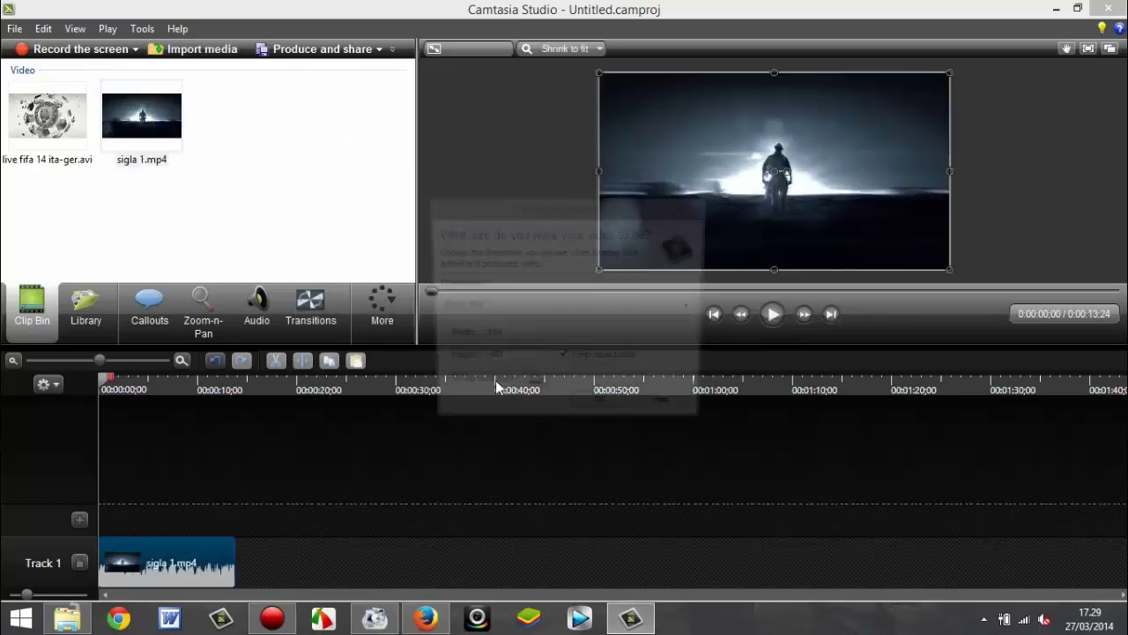
left_click(538, 306)
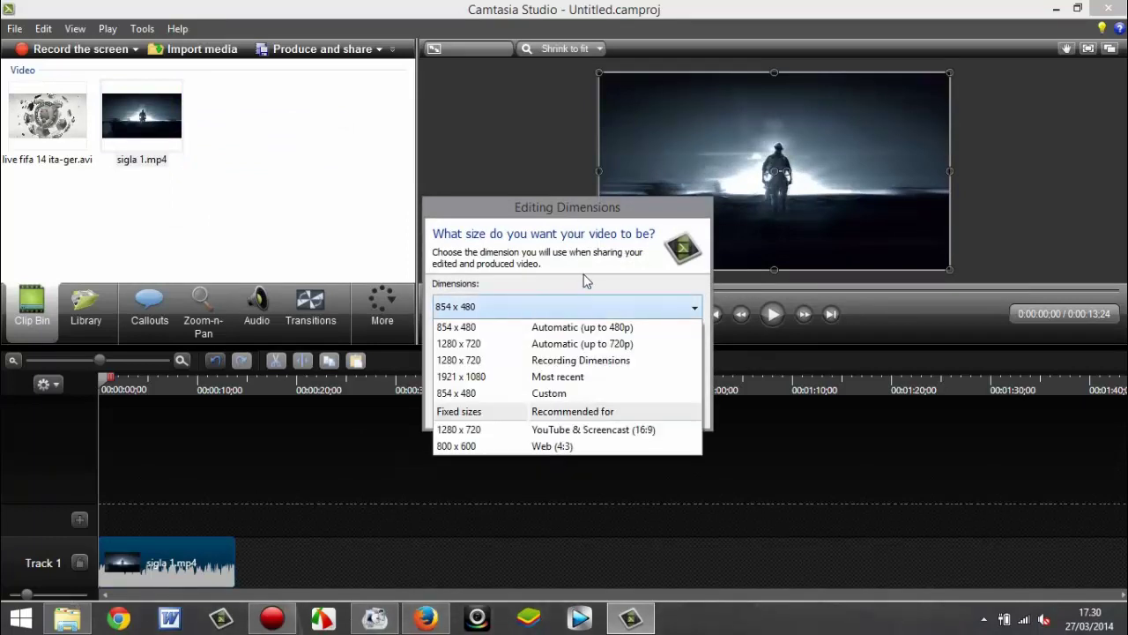
left_click(614, 345)
left_click(605, 410)
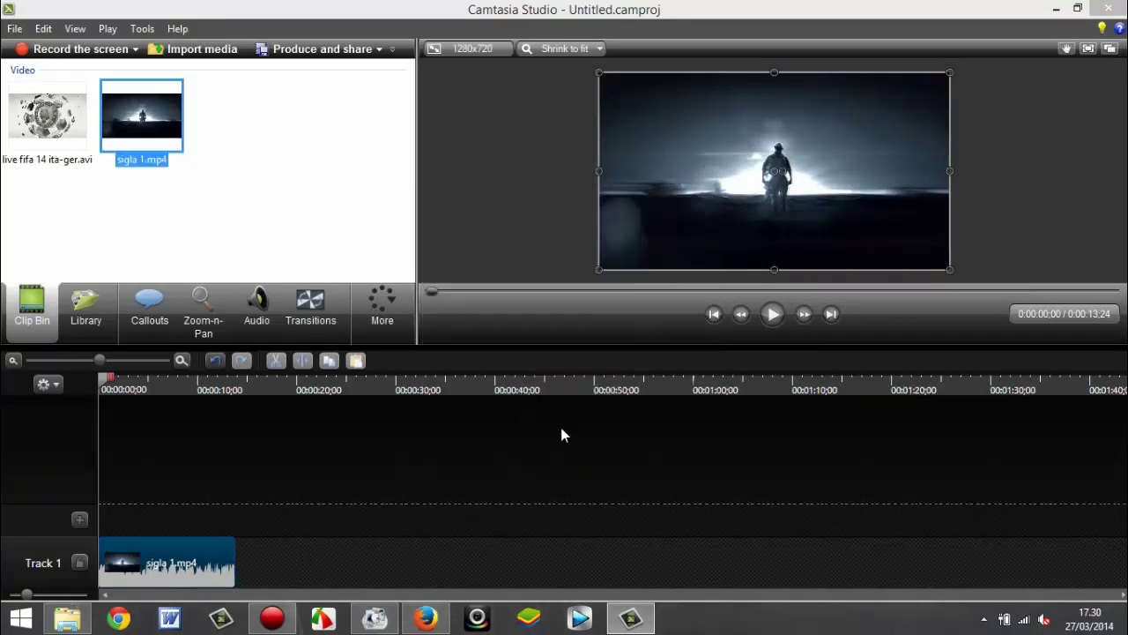
- Add live fifa 14 ita-ger.avi to the timeline and place it on Track 1 directly after sigla 1.mp4
right_click(11, 137)
left_click(53, 143)
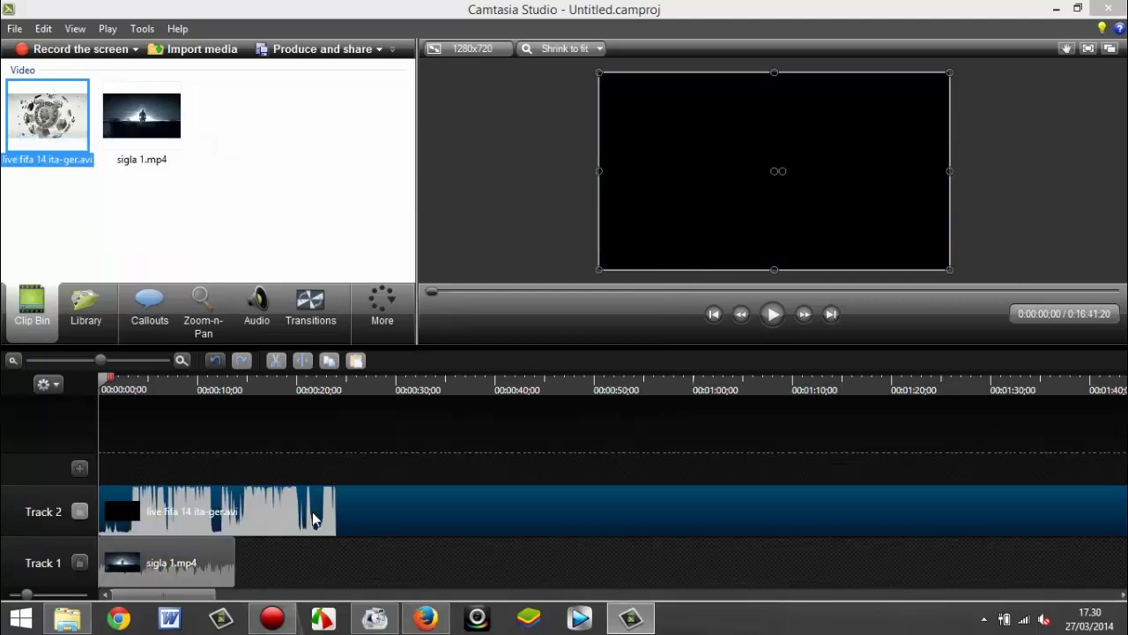
left_click_drag(107, 507, 173, 546)
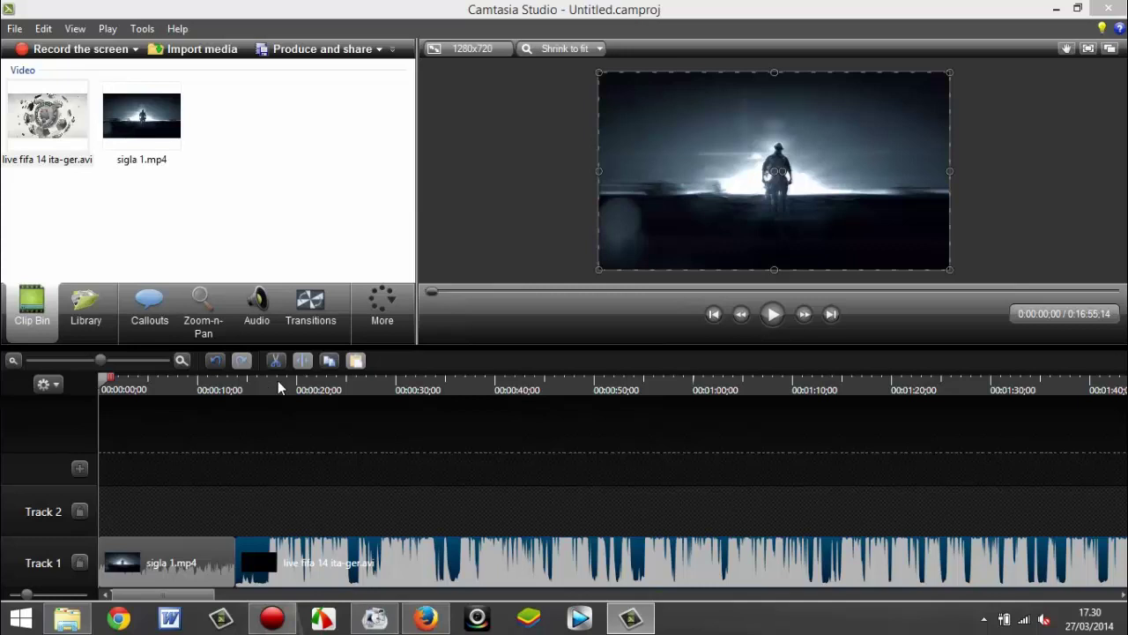
- Trim about 3 seconds off the start of the live fifa 14 ita-ger.avi clip, keeping it adjacent to sigla 1.mp4
left_click(231, 379)
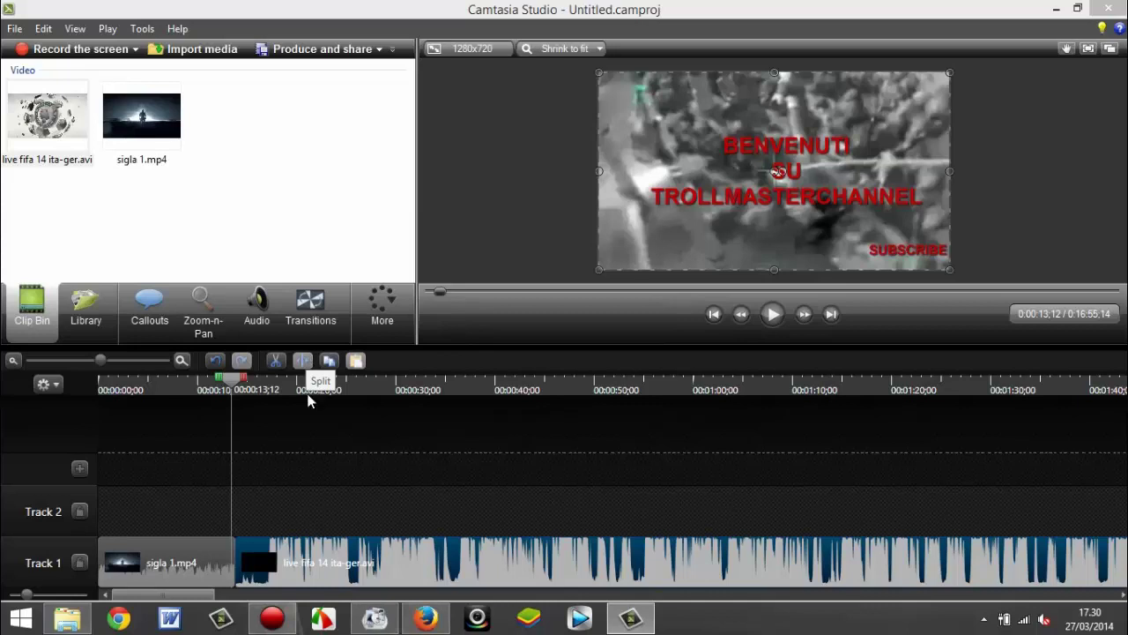
left_click_drag(234, 379, 268, 379)
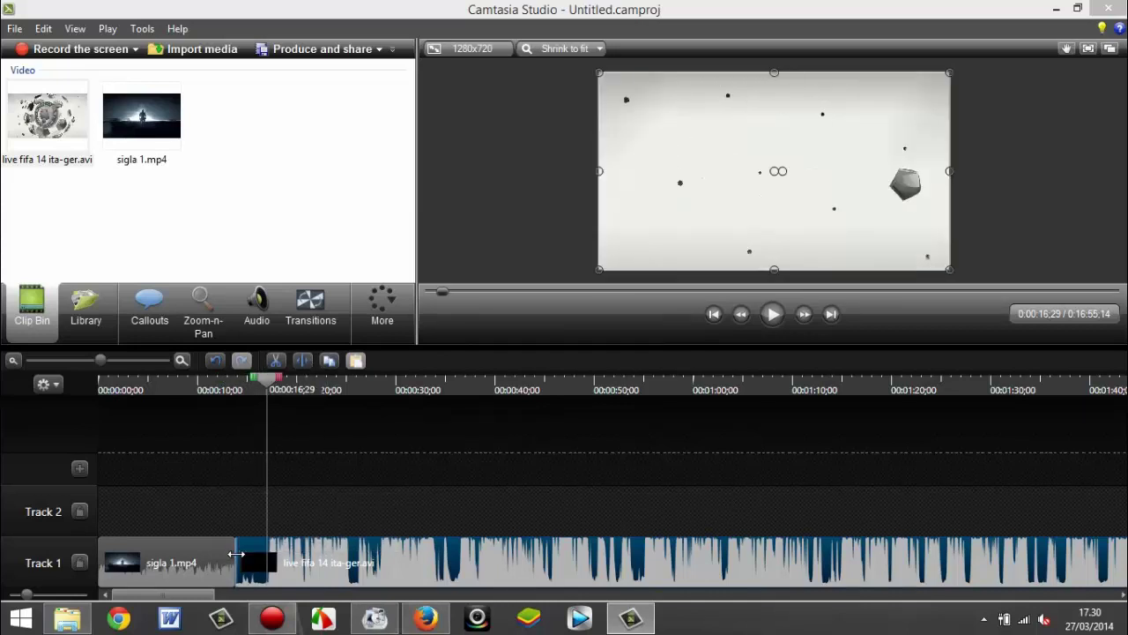
mouse_move(242, 554)
left_mouse_down()
mouse_move(269, 555)
mouse_move(253, 573)
left_mouse_up()
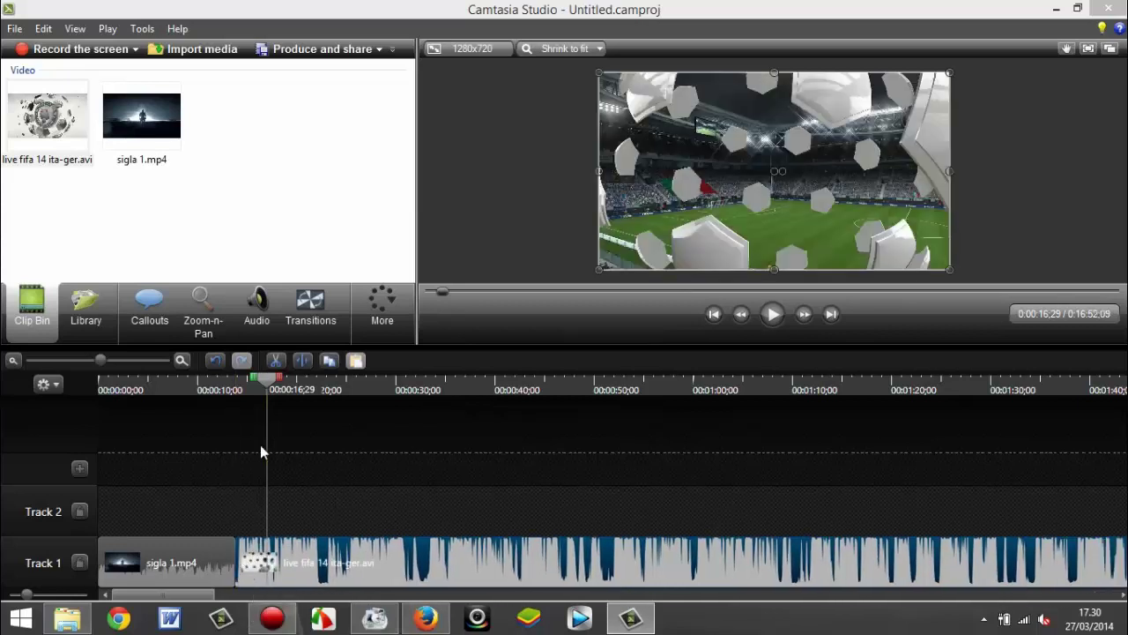
- Apply the Fade transition between sigla 1.mp4 and live fifa 14 ita-ger.avi on Track 1
left_click_drag(276, 381, 164, 381)
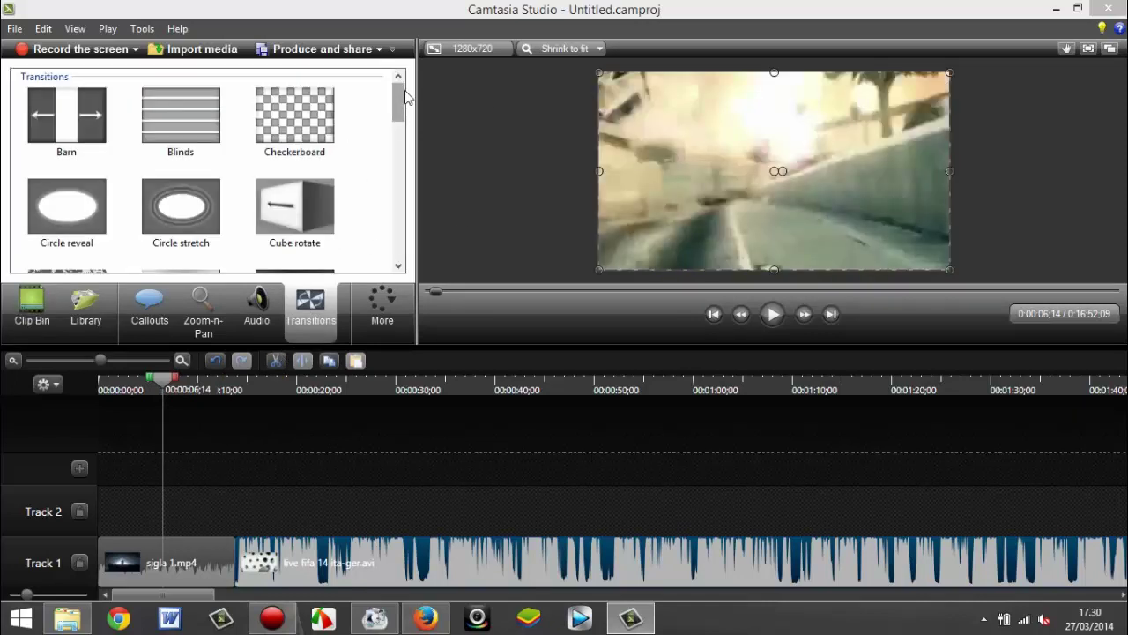
scroll(398, 103, "down", 1)
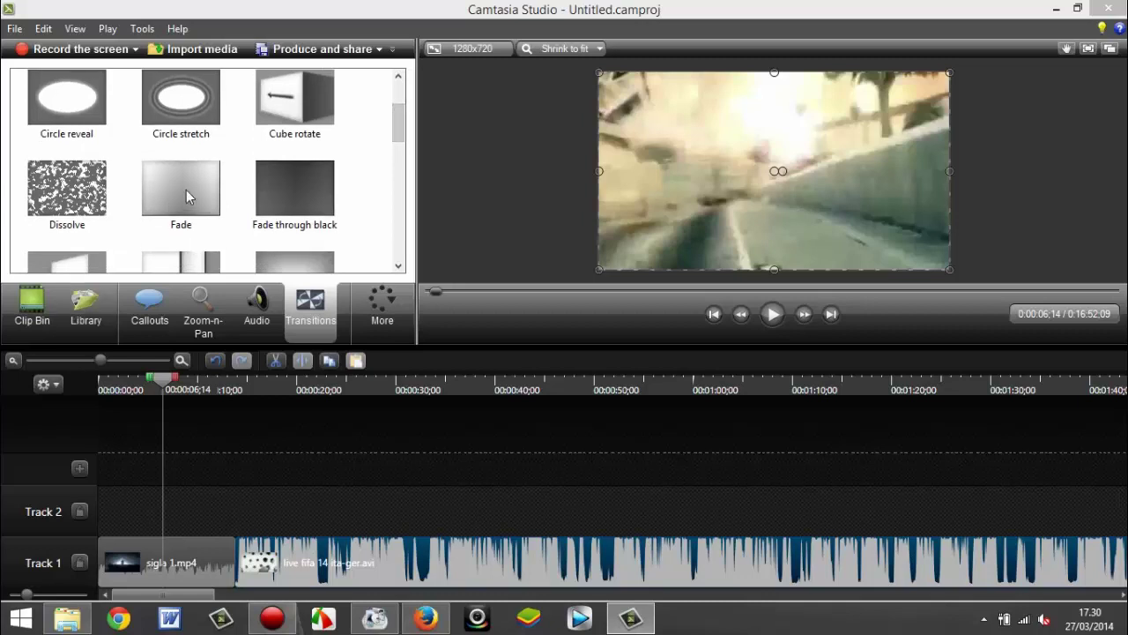
left_click(186, 189)
mouse_move(186, 190)
left_mouse_down()
mouse_move(226, 551)
mouse_move(265, 619)
mouse_move(242, 577)
left_mouse_up()
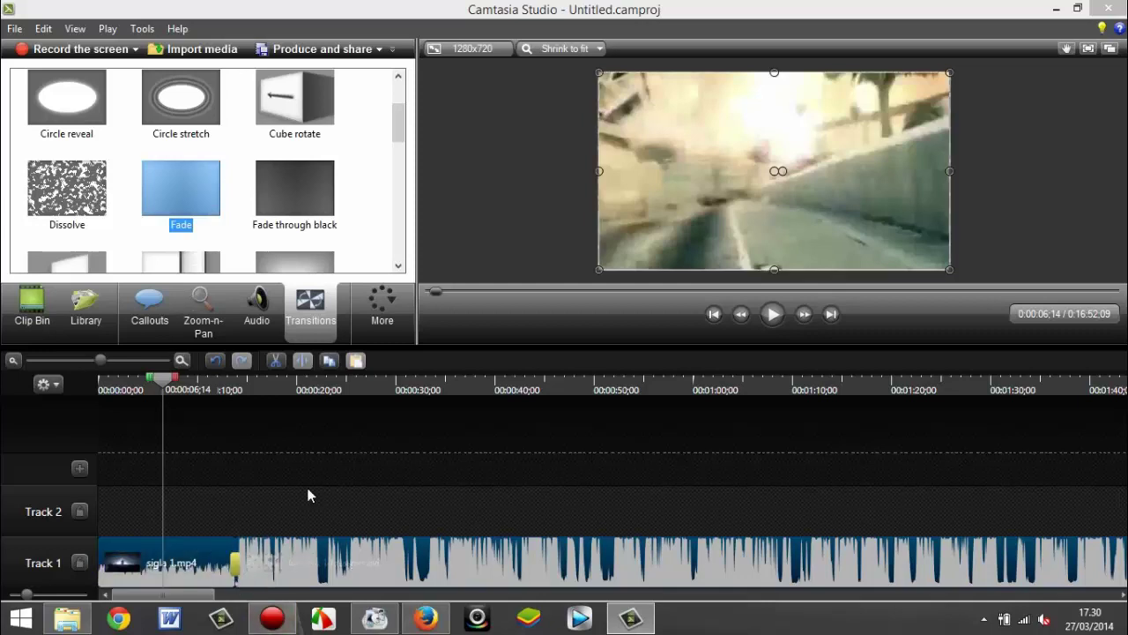
- Add a rectangle callout to Track 2 with the playhead at 0:00:16;17, over the start of the gameplay clip
left_click(492, 596)
left_click_drag(492, 596, 1066, 596)
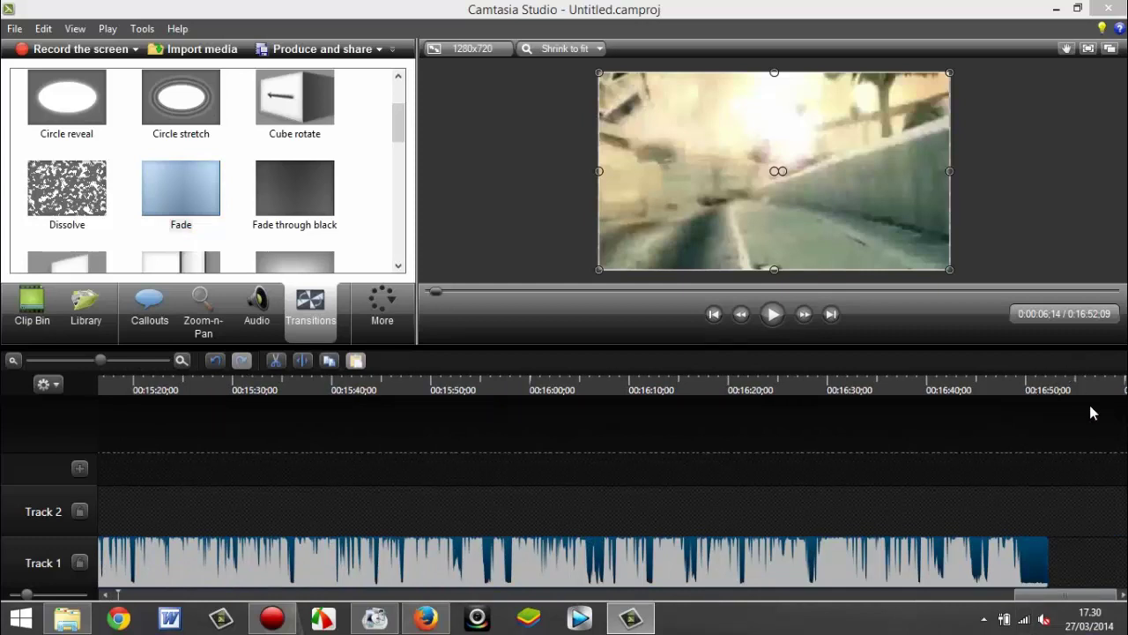
left_click_drag(1022, 596, 86, 573)
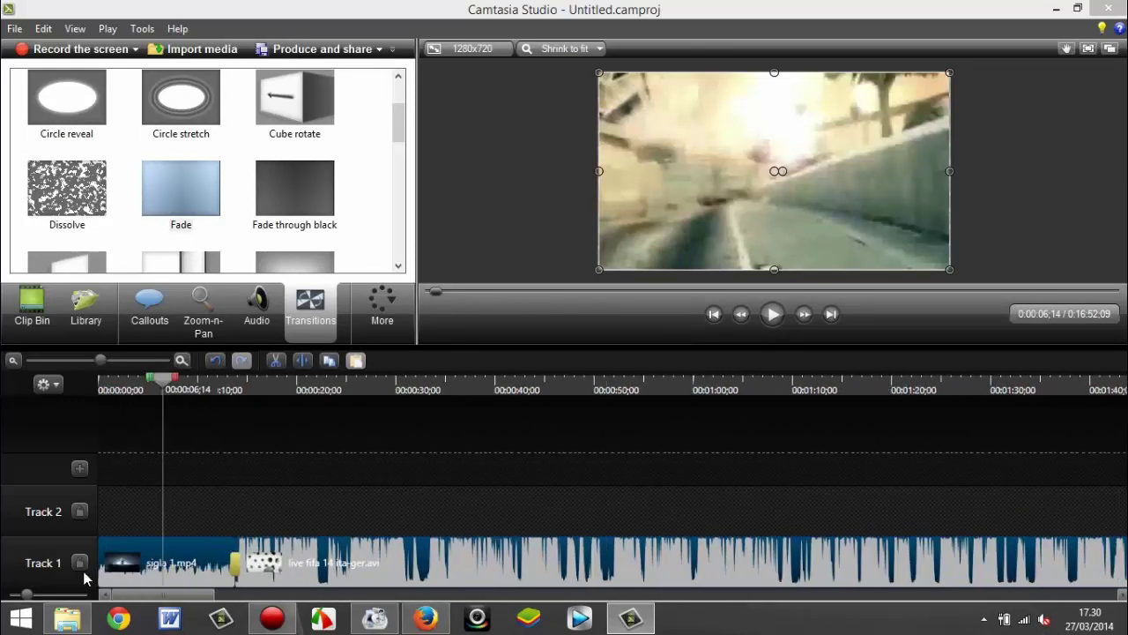
left_click(262, 388)
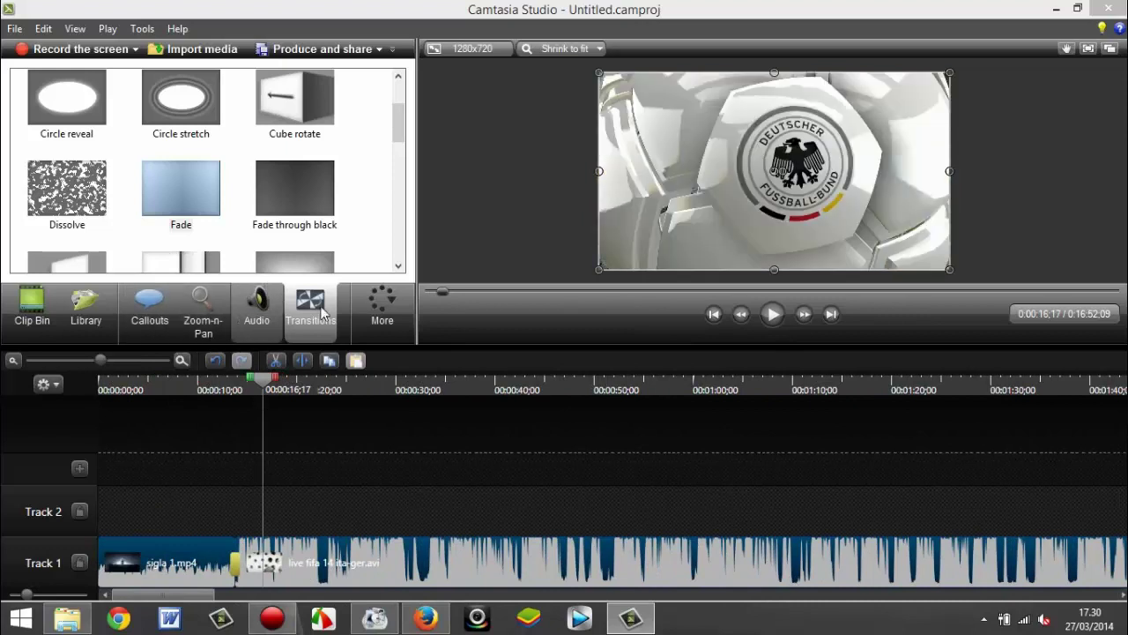
left_click(32, 306)
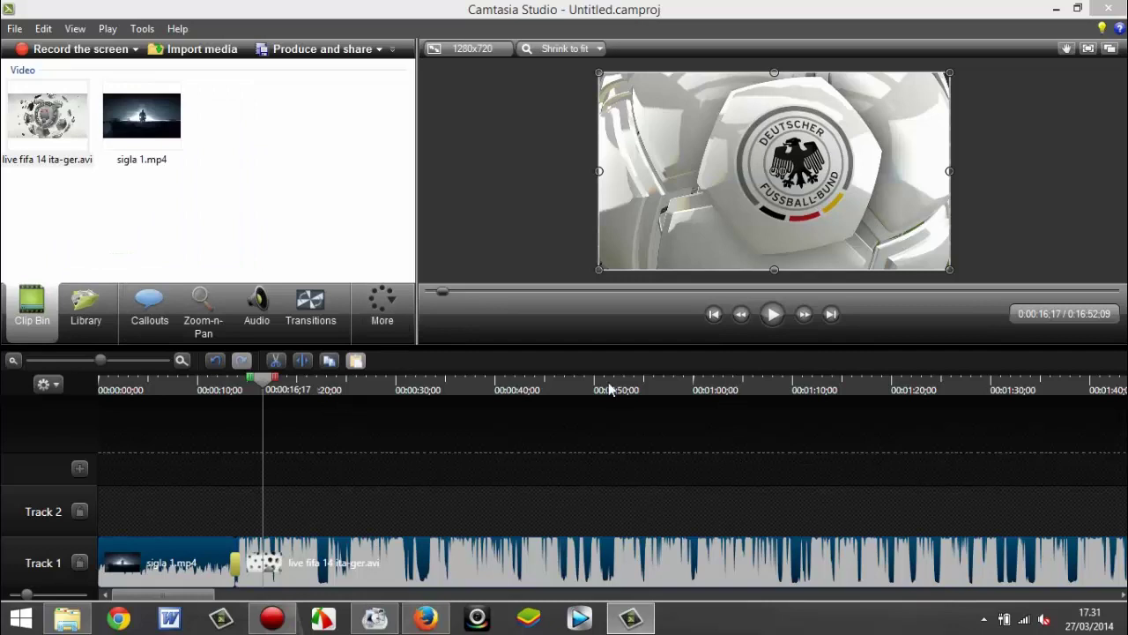
left_click(152, 310)
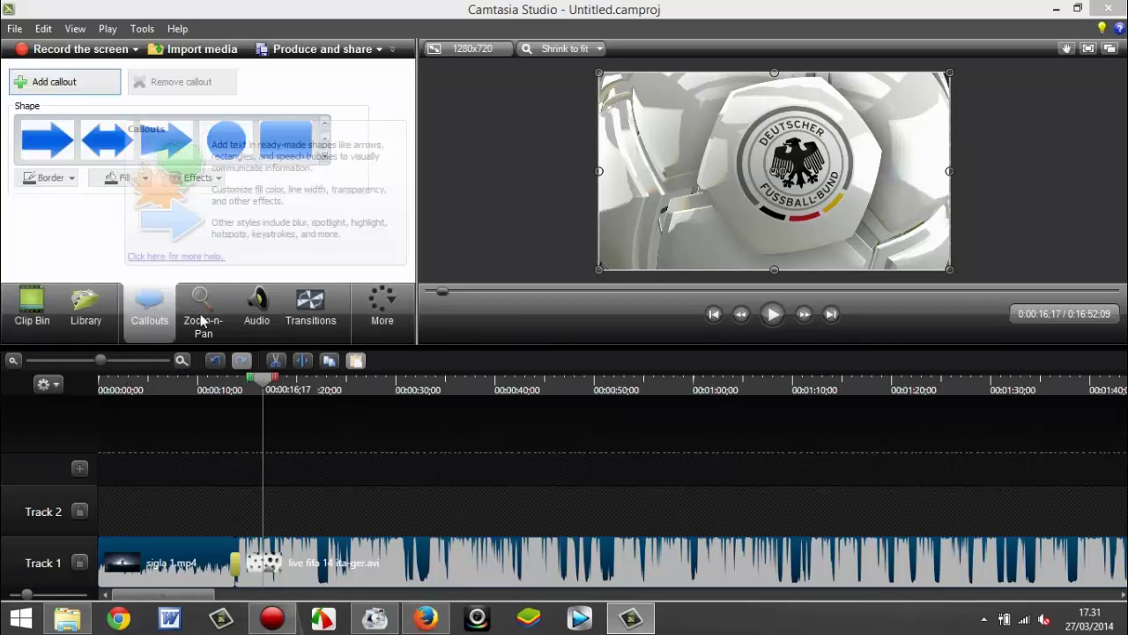
left_click(60, 89)
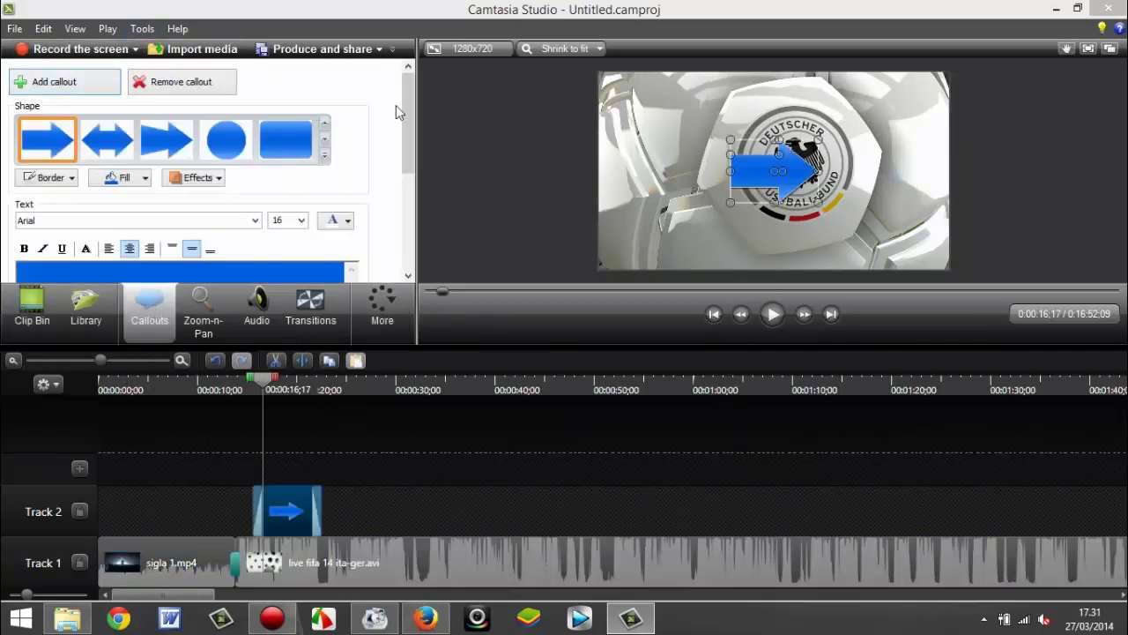
mouse_move(404, 104)
left_mouse_down()
mouse_move(401, 176)
mouse_move(409, 88)
left_mouse_up()
left_click(298, 146)
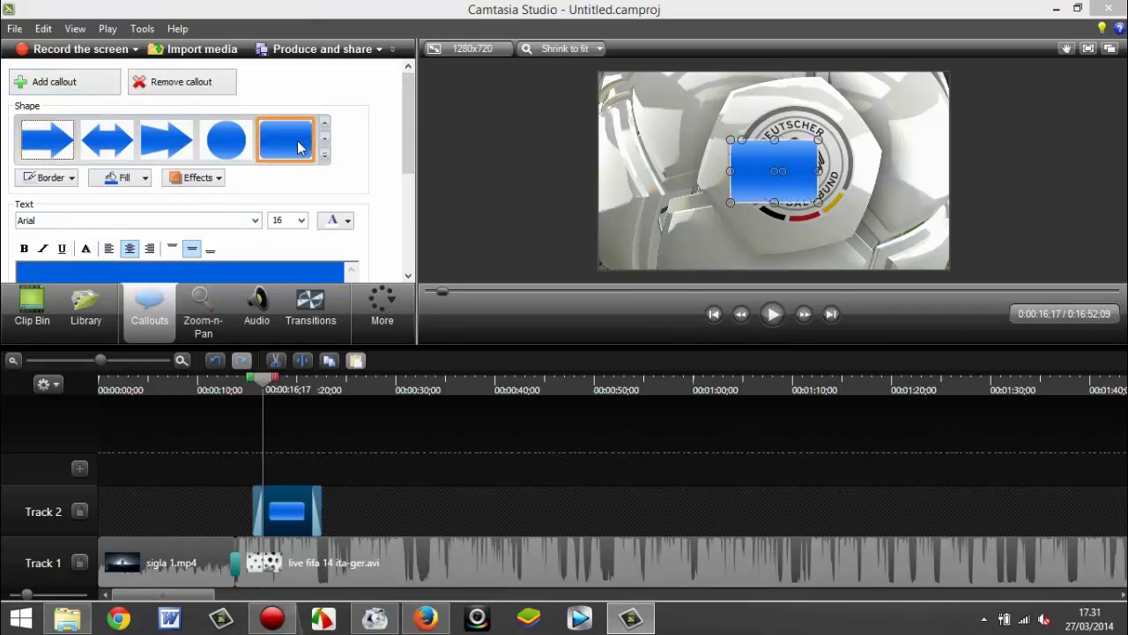
- Remove both the border and the fill of the rectangle callout
left_click(71, 177)
left_click(62, 310)
left_click(146, 178)
left_click(119, 309)
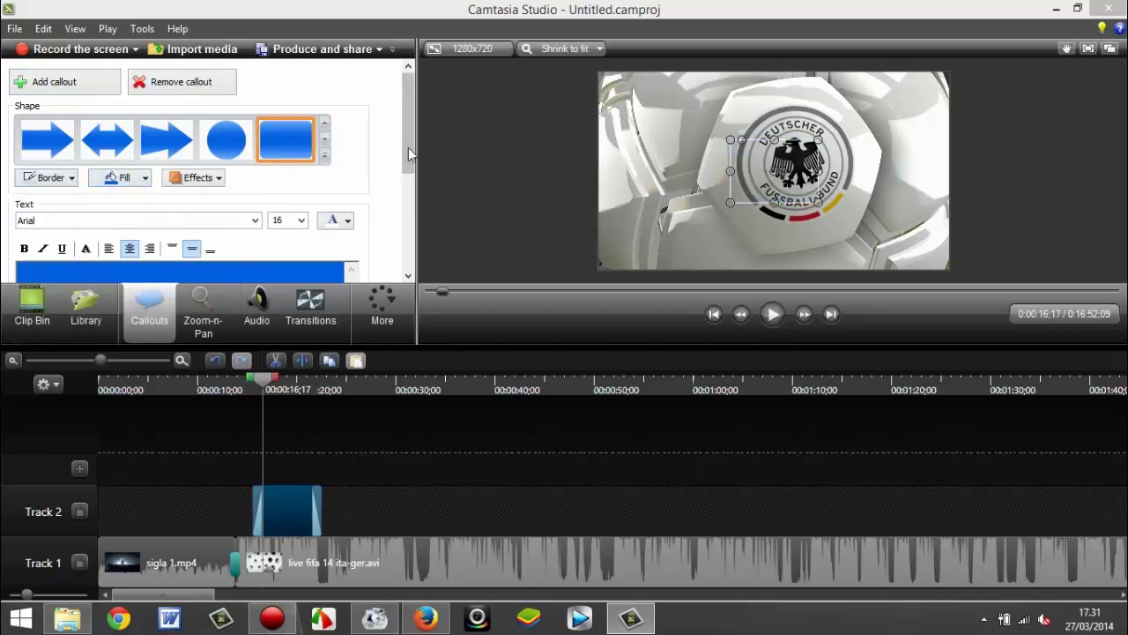
- Enter the callout text BELLA in bold red Arial at size 48
scroll(408, 147, "down", 2)
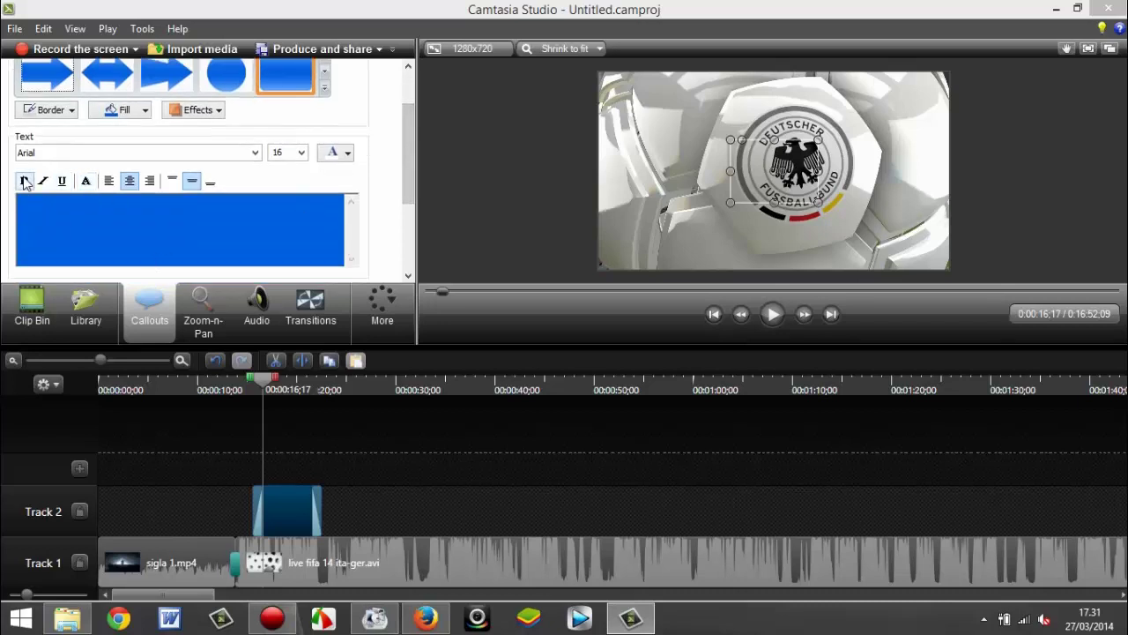
left_click(347, 154)
left_click(357, 188)
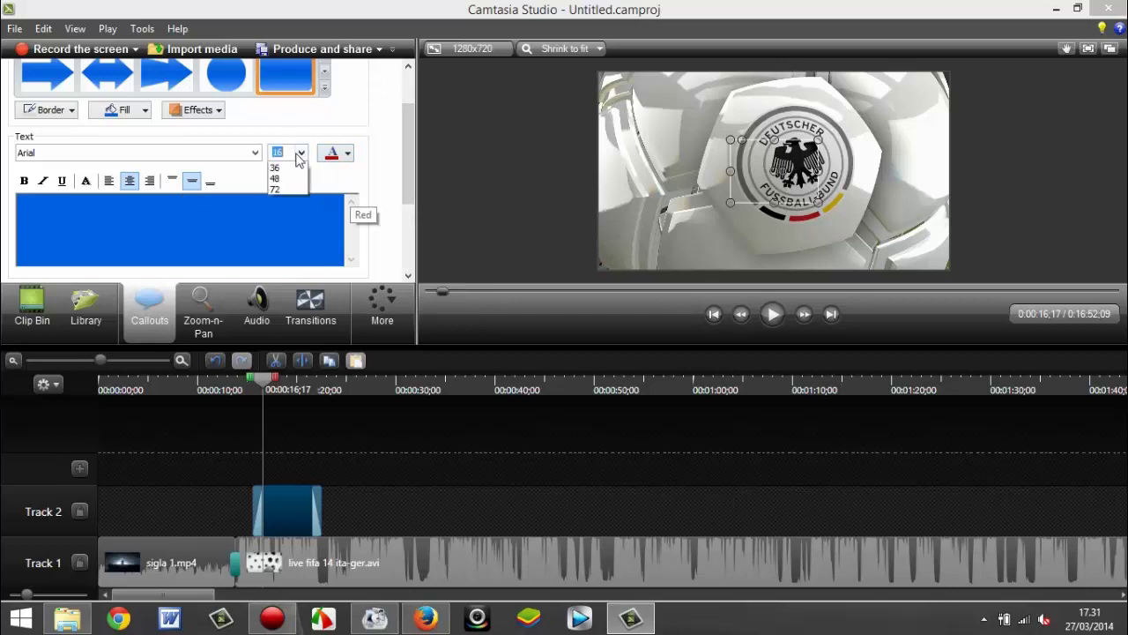
left_click(301, 152)
left_click(277, 319)
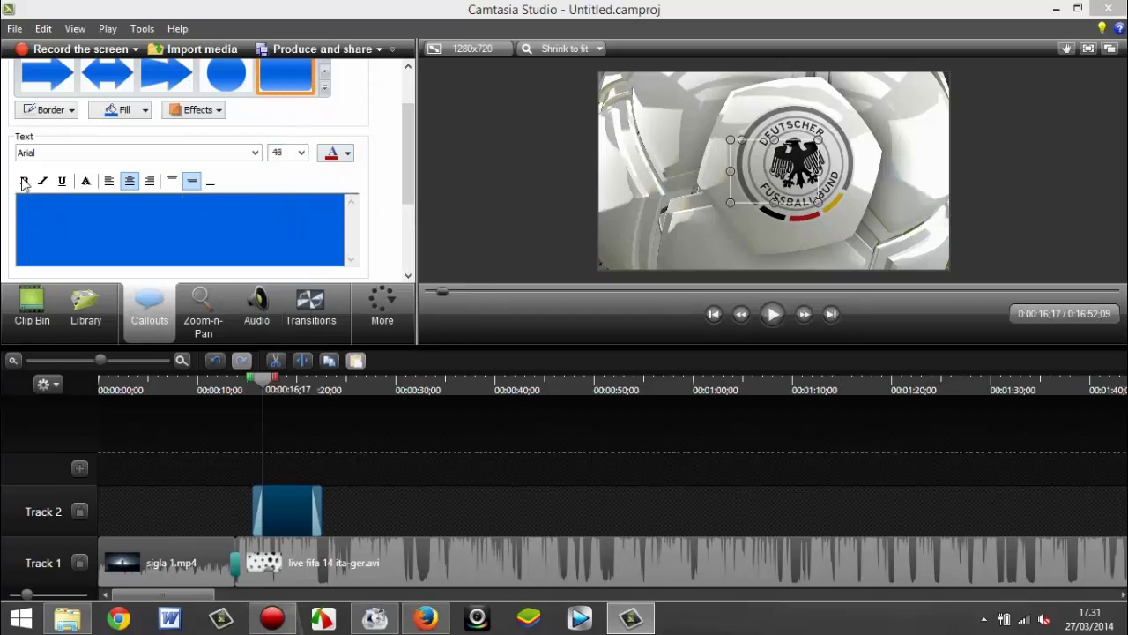
type("BELLA")
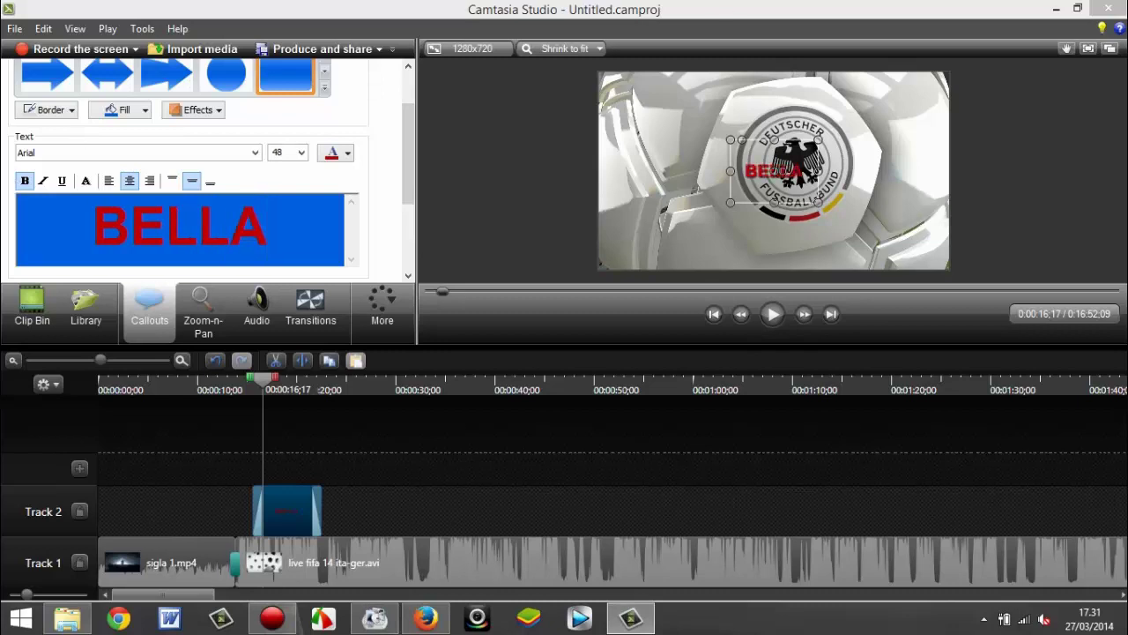
- Preview the BELLA callout at 0:00:19;12, enlarge its box and reposition it slightly lower over the gameplay picture
right_click(792, 319)
left_click(706, 328)
key("ctrl+Left")
left_click_drag(250, 386, 293, 381)
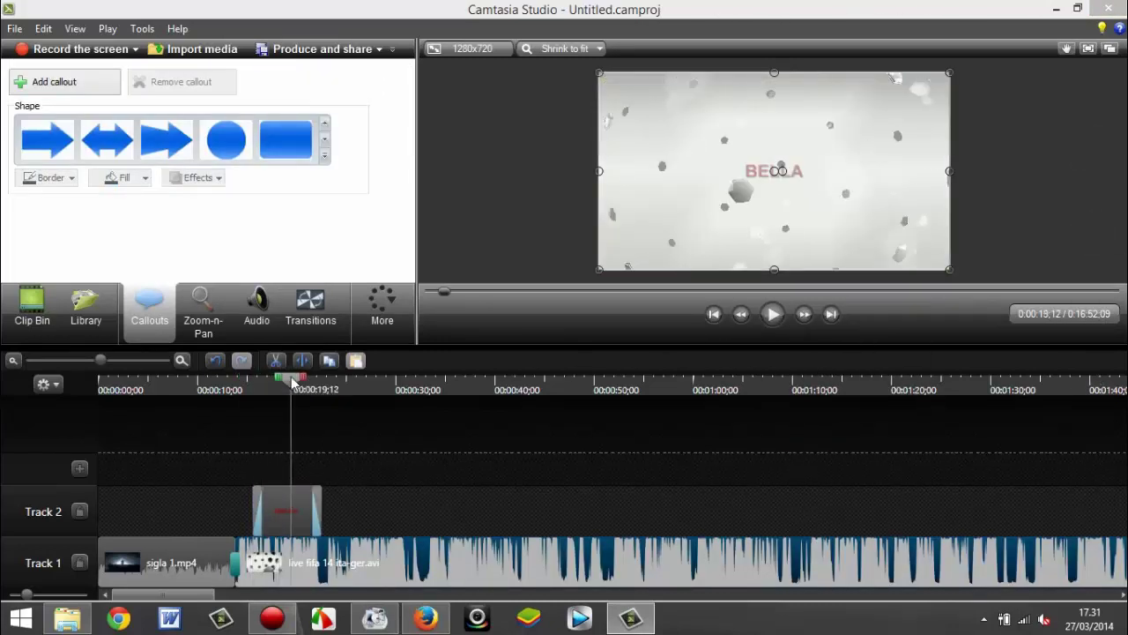
left_click(303, 506)
left_click_drag(404, 118, 388, 231)
left_click_drag(817, 185, 815, 219)
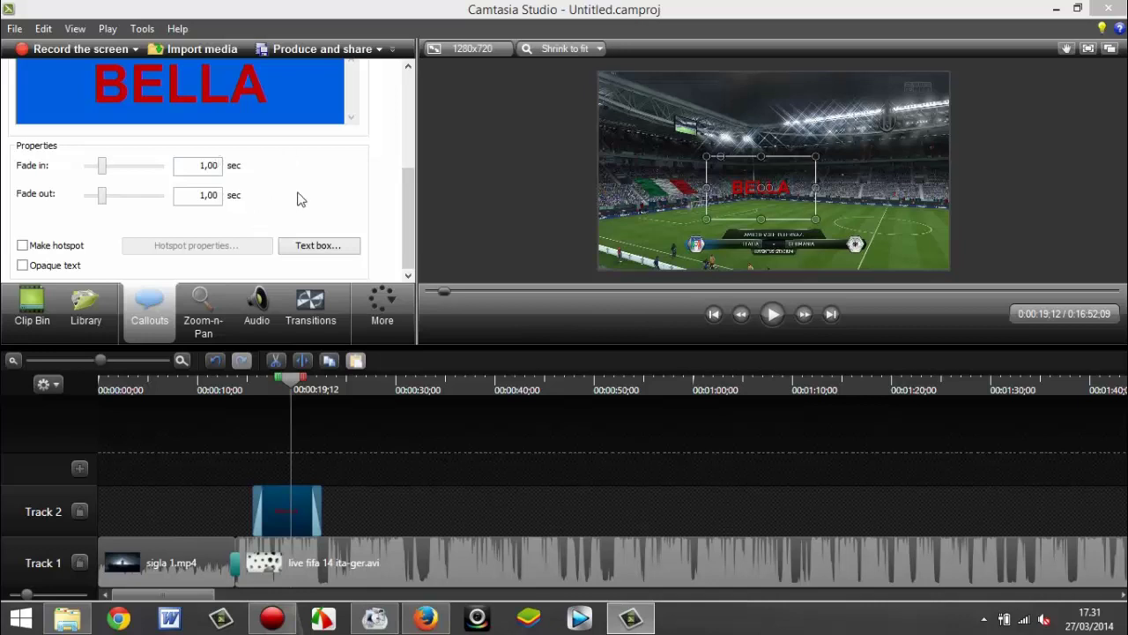
- Set the BELLA callout's fade in and fade out to 0,33 sec and shift it further along Track 2
left_click_drag(100, 169, 93, 179)
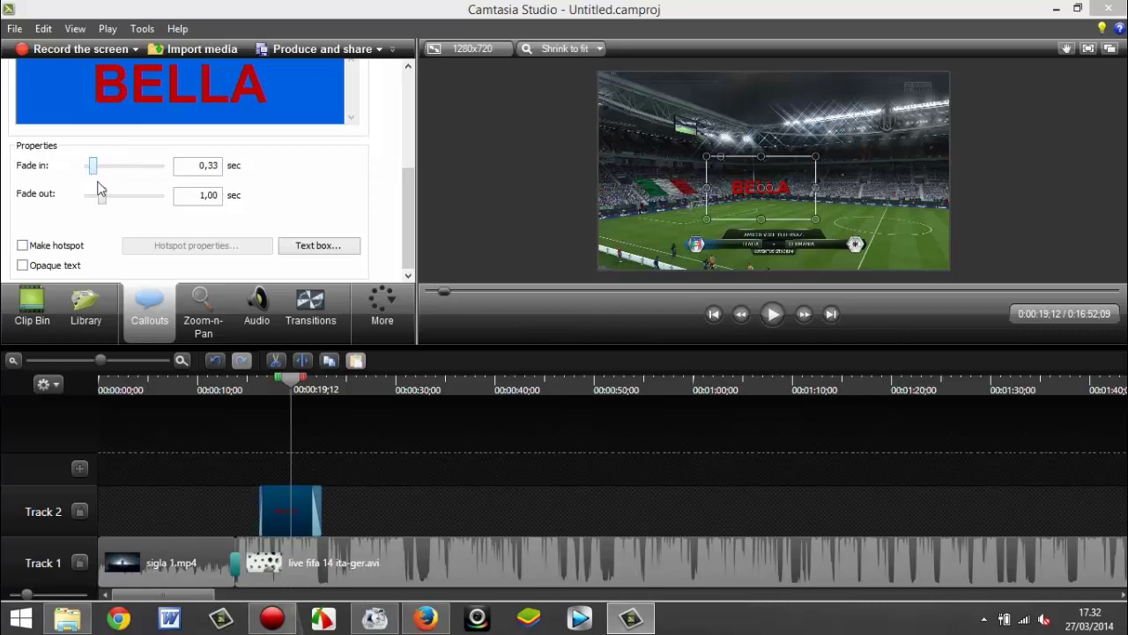
left_click_drag(219, 195, 128, 192)
type("0,33")
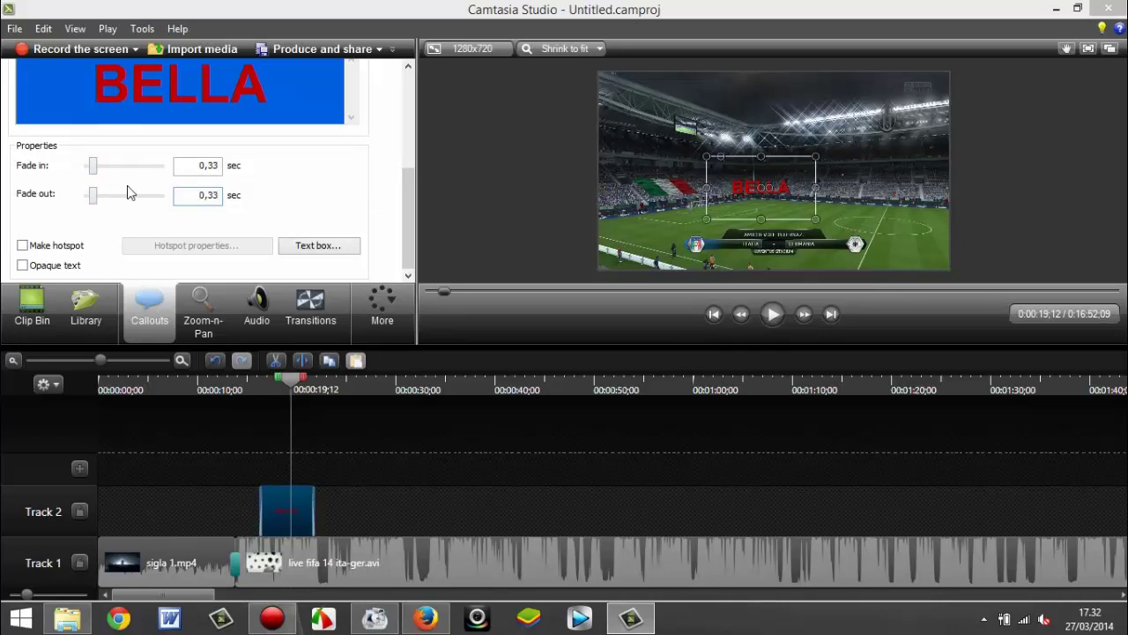
left_click_drag(263, 518, 324, 520)
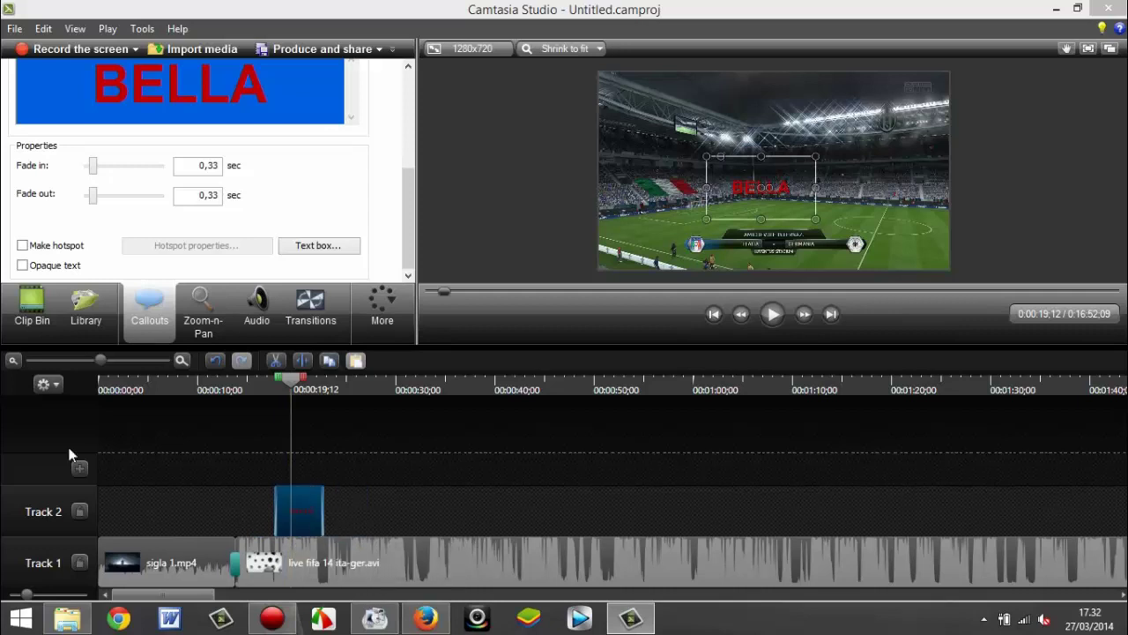
- Place the playhead at 0:00:42;25 and show the audio properties of live fifa 14 ita-ger.avi on Track 1
mouse_move(99, 360)
left_mouse_down()
mouse_move(146, 361)
mouse_move(82, 361)
left_mouse_up()
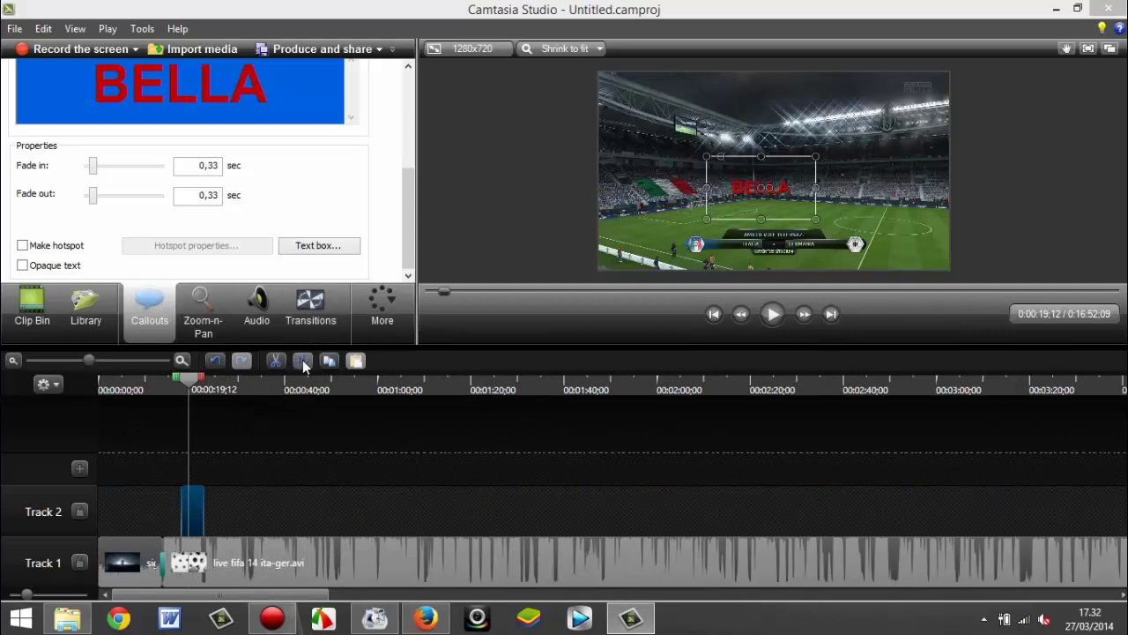
left_click(261, 310)
left_click_drag(188, 395, 297, 396)
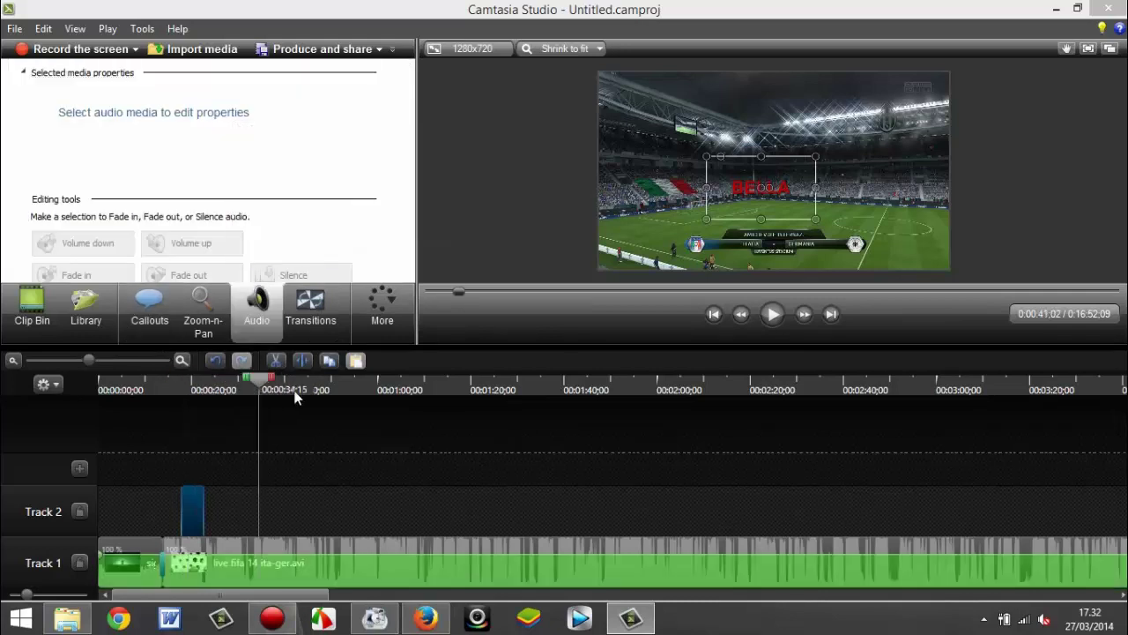
left_click(378, 570)
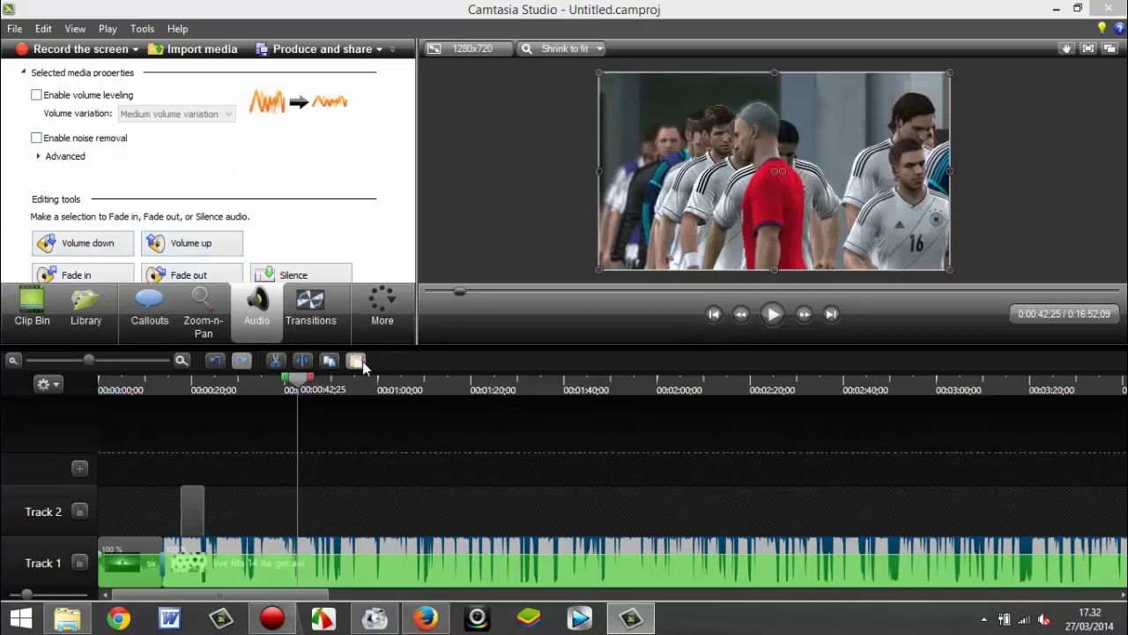
- Open the Audio Setup Wizard for Voice Narration and examine the attributes available for its audio format
left_click(310, 313)
left_click(368, 319)
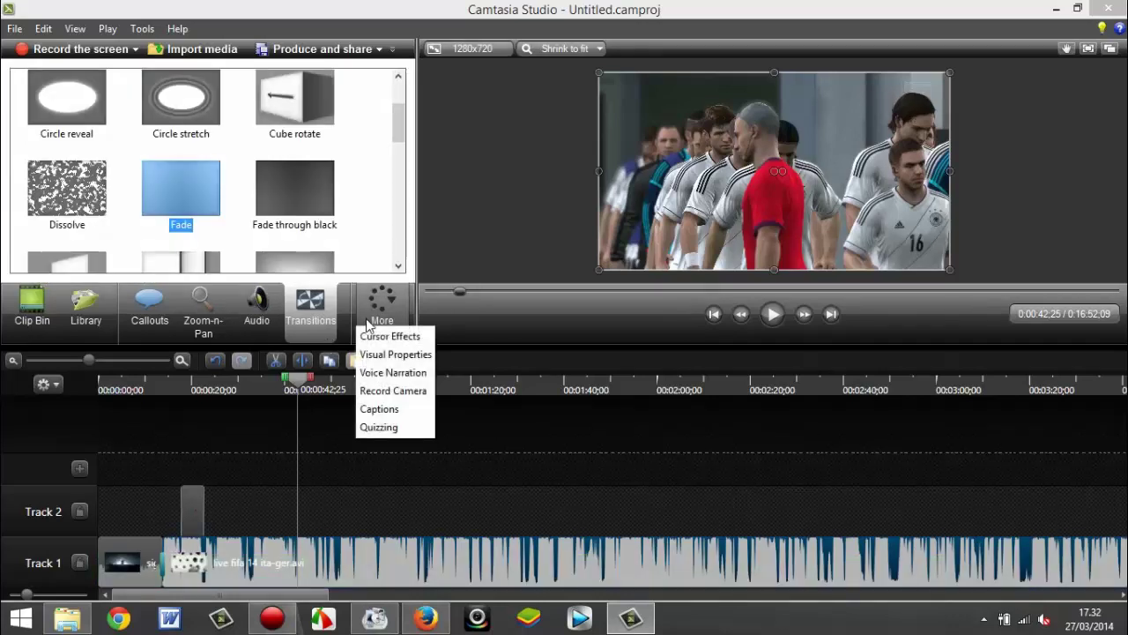
left_click(397, 372)
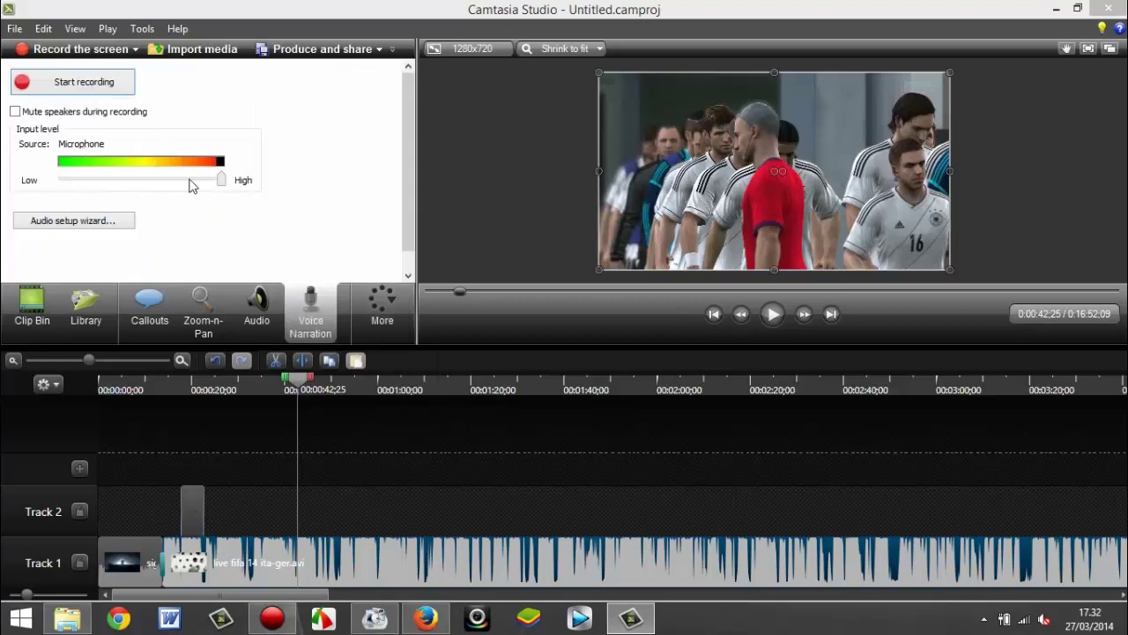
left_click(75, 226)
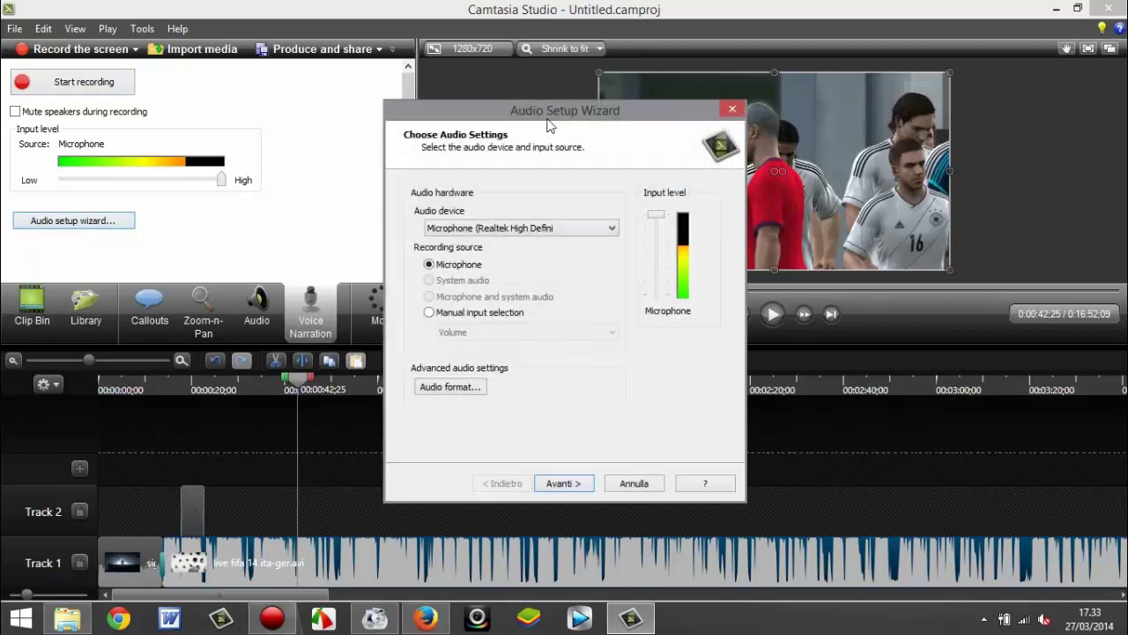
left_click(450, 387)
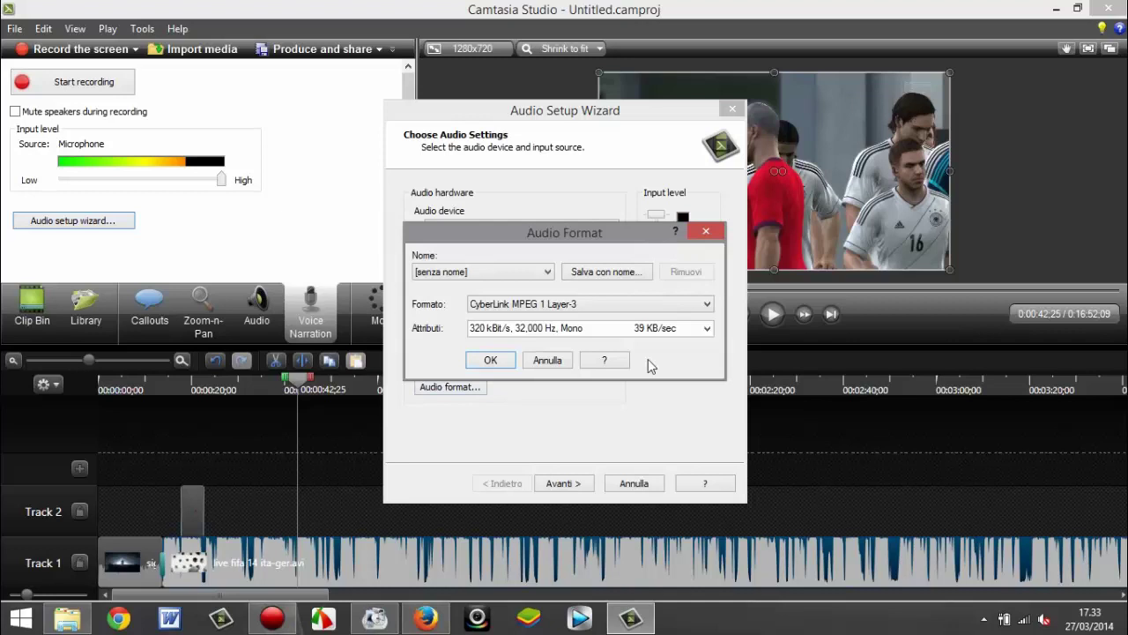
left_click(690, 331)
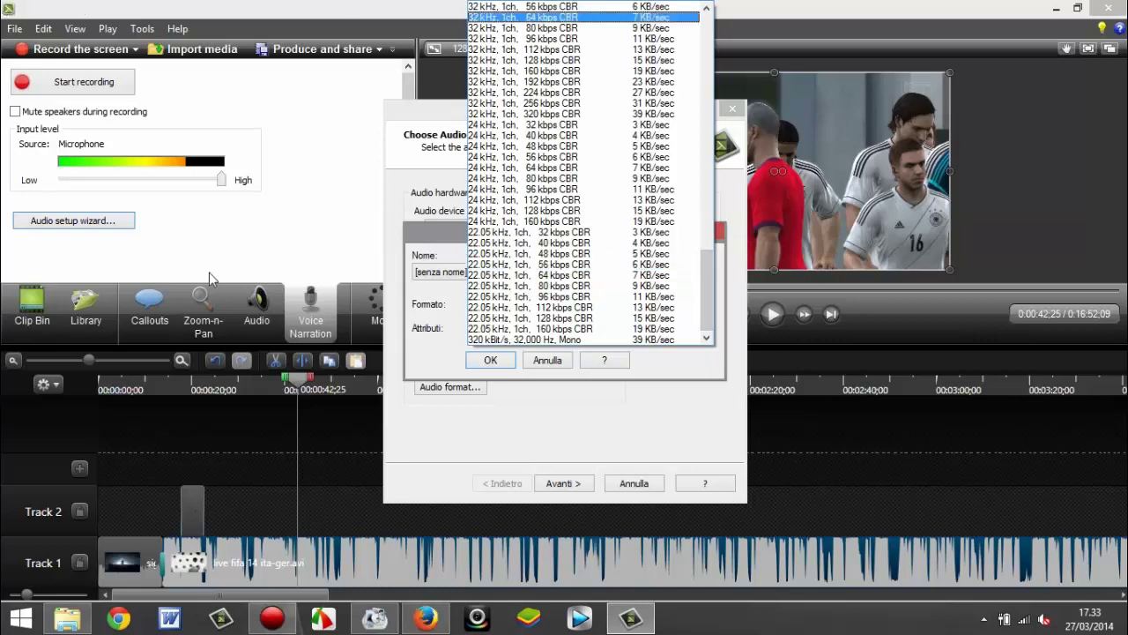
left_click(712, 348)
- Try the PCM audio format at 44,100 kHz; 16 bit; Stereo for the microphone, and cancel the Audio Setup Wizard
left_click(683, 304)
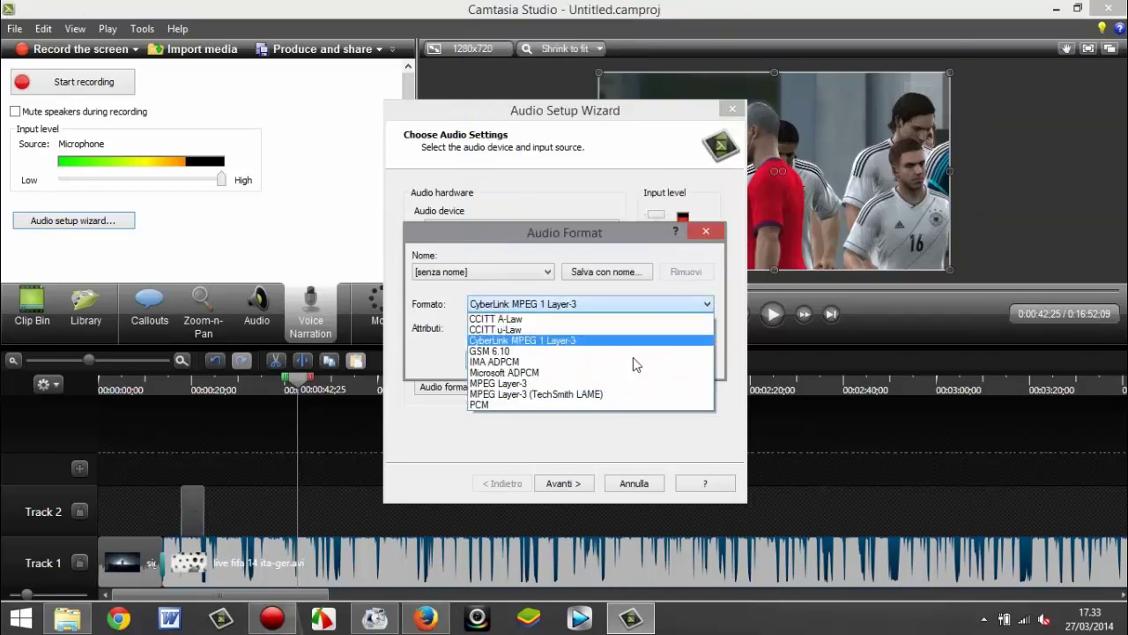
left_click(602, 404)
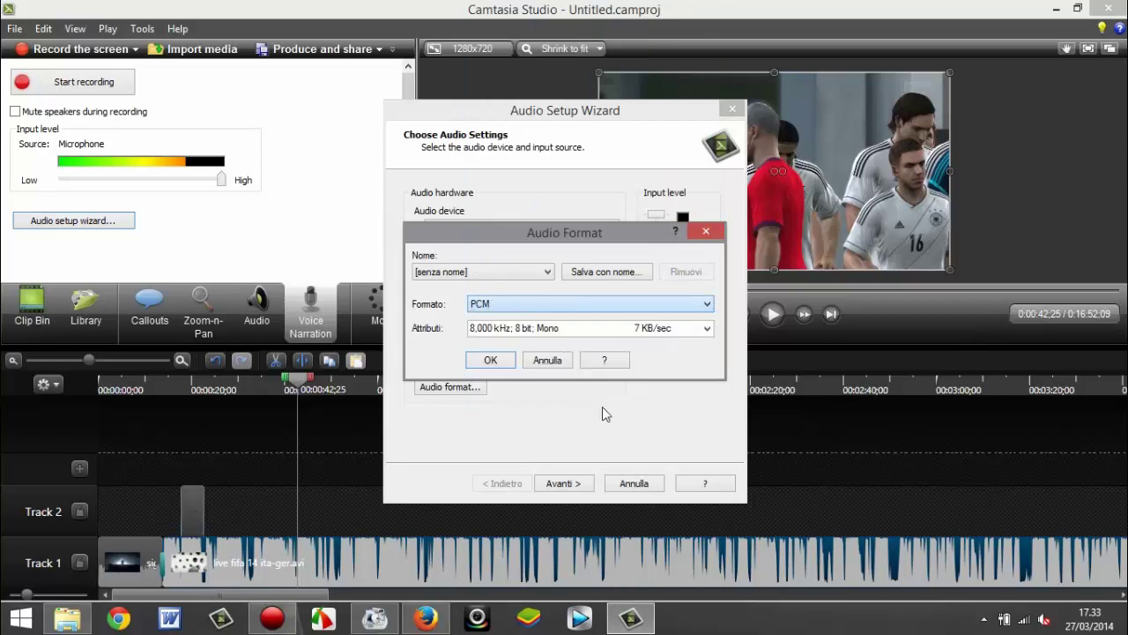
left_click(706, 328)
scroll(697, 300, "down", 10)
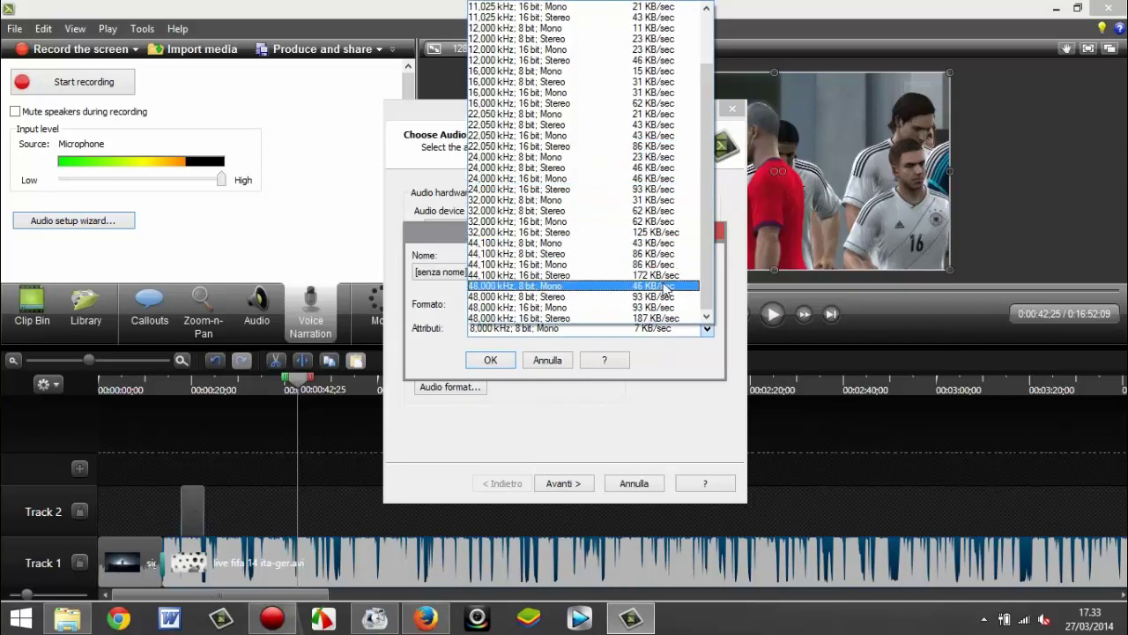
left_click(667, 280)
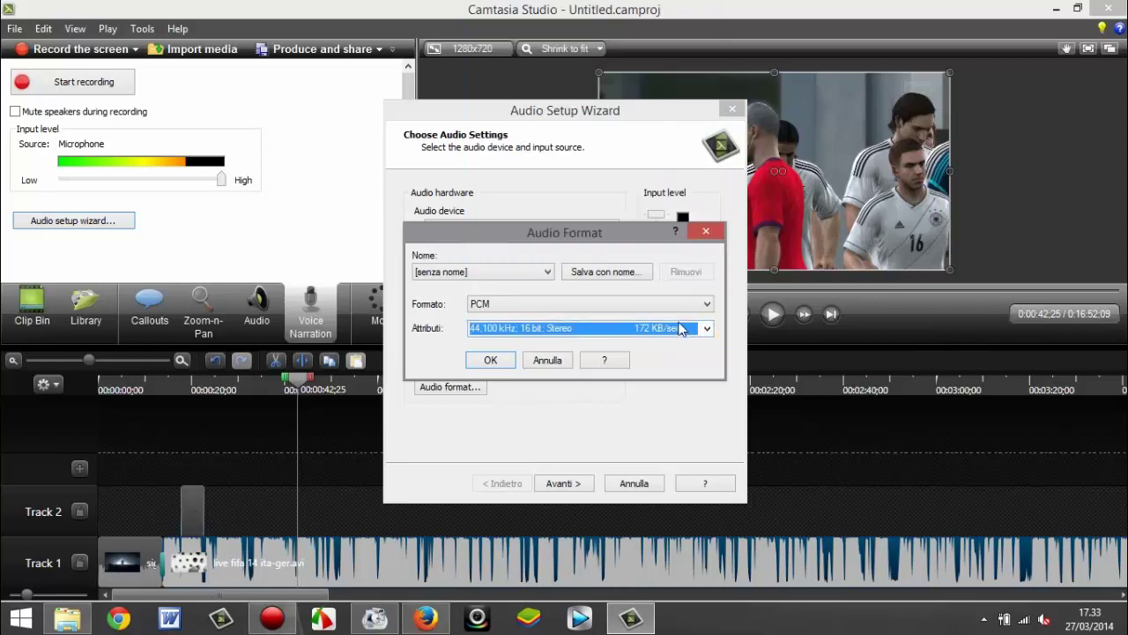
left_click(496, 360)
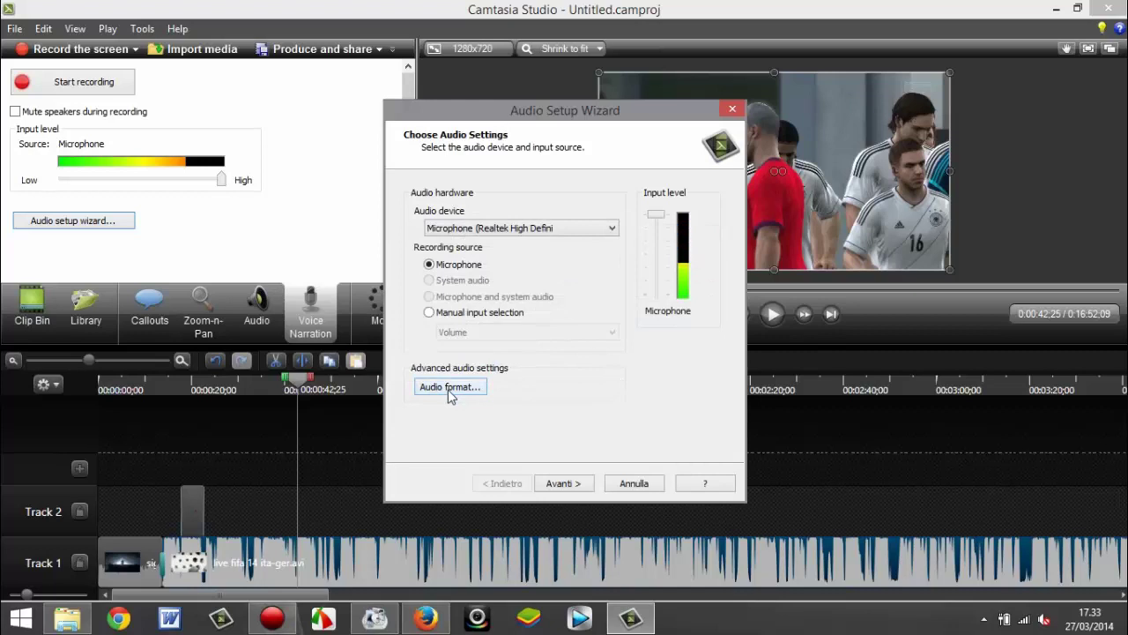
left_click(633, 483)
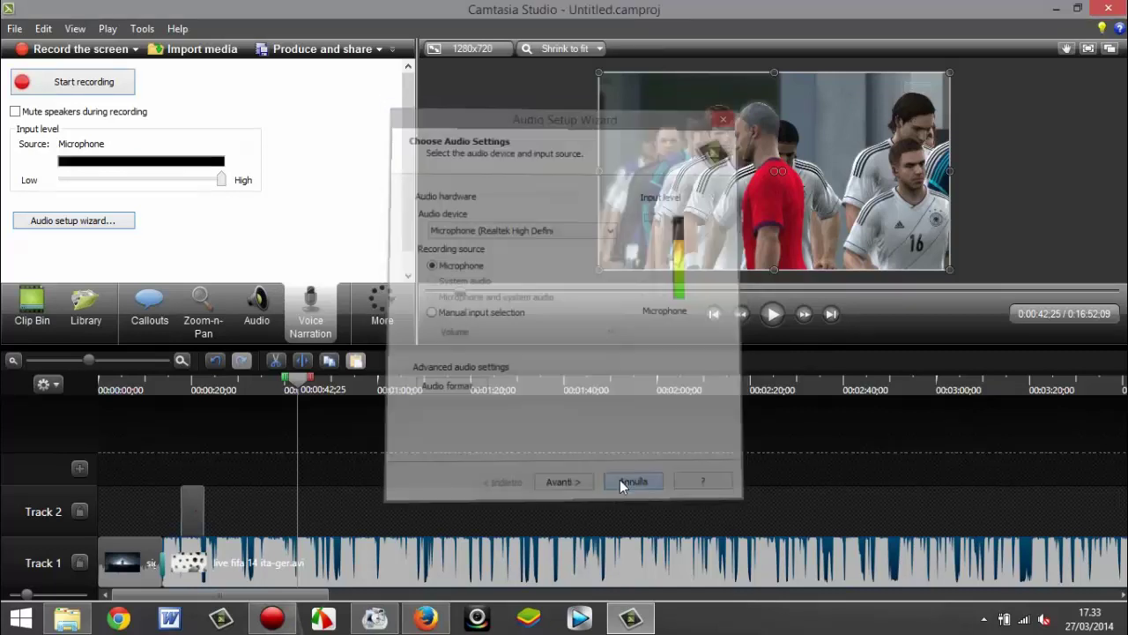
- Split the live fifa 14 ita-ger.avi clip on Track 1 at 0:00:42;25
left_click(302, 360)
left_click_drag(339, 561, 298, 511)
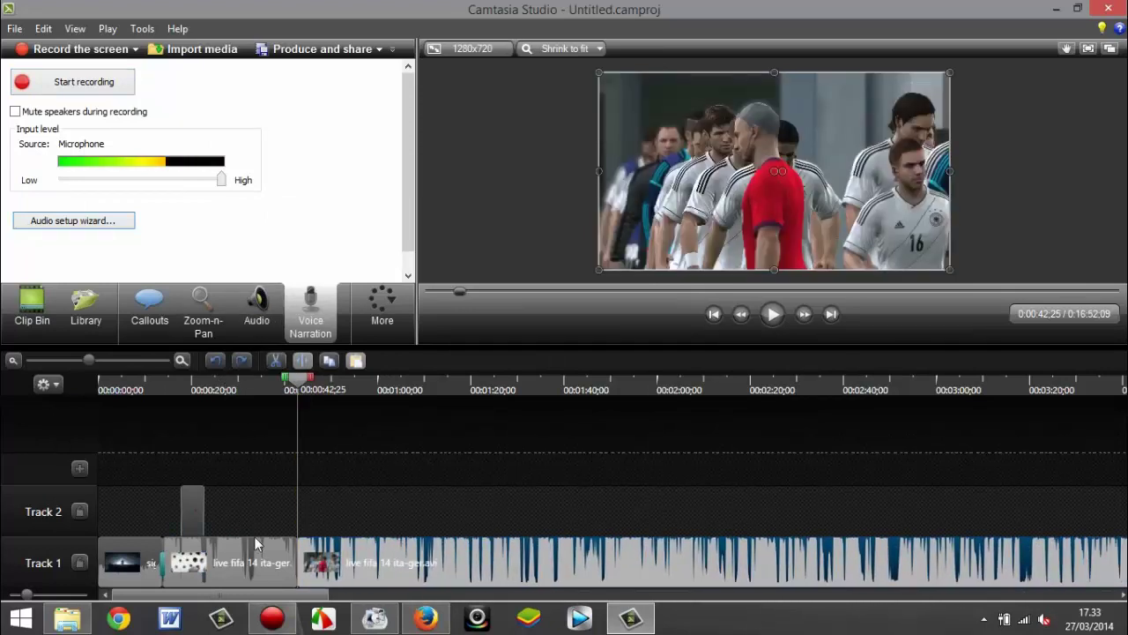
- Import CASTRO.jpg from the immagini folder and add it to the timeline at the 0:00:42;25 playhead
left_click(35, 309)
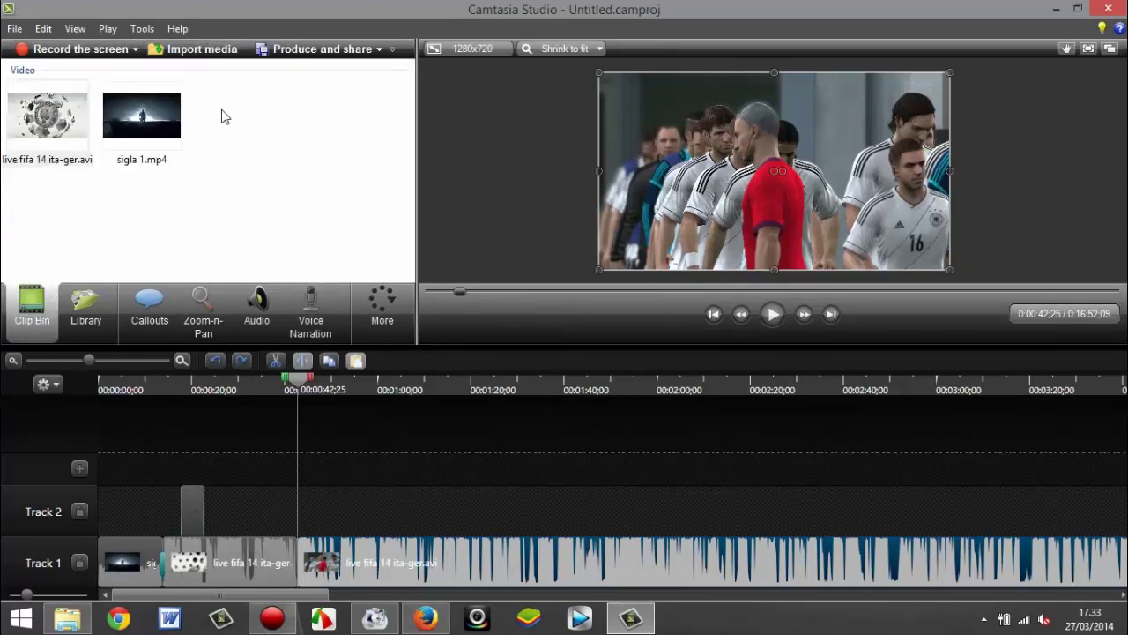
left_click(190, 49)
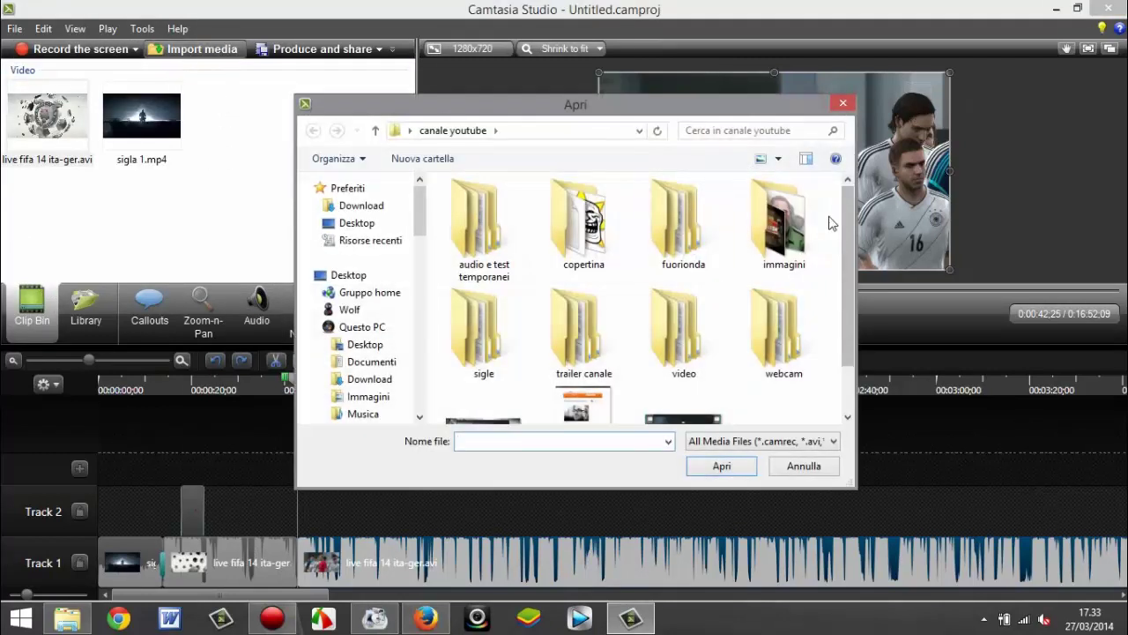
double_click(776, 222)
scroll(712, 287, "down", 1)
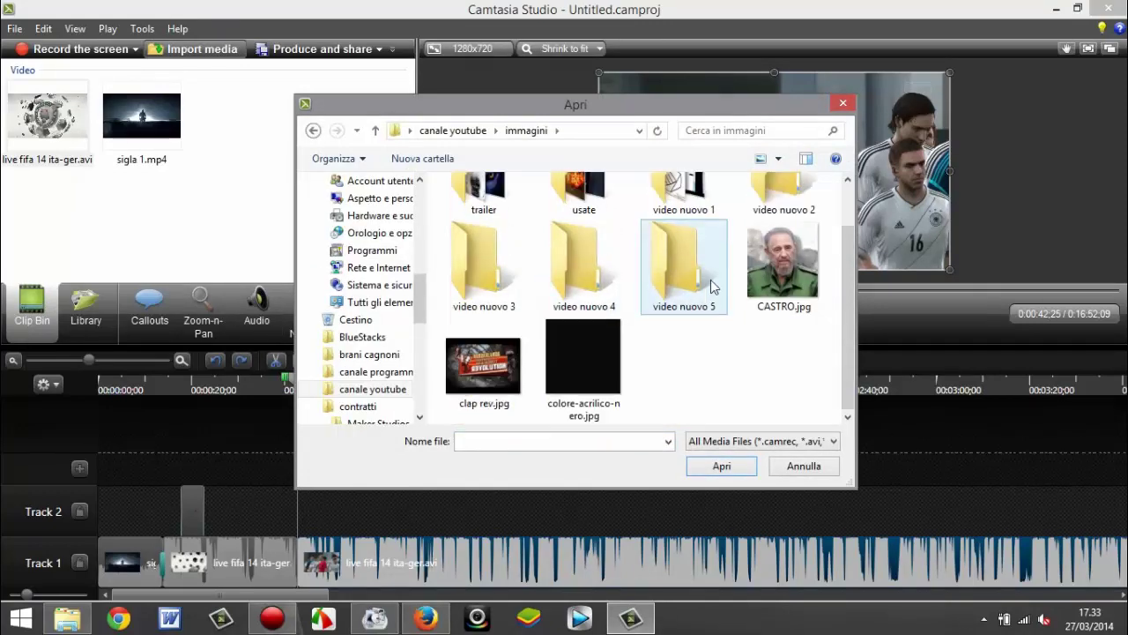
double_click(783, 266)
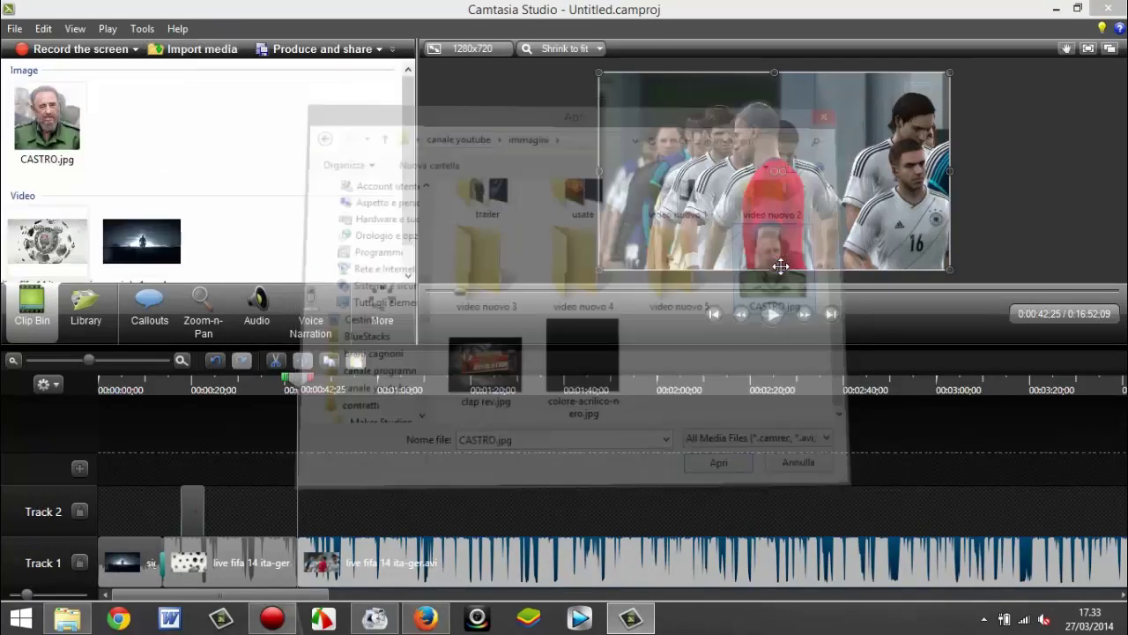
right_click(47, 128)
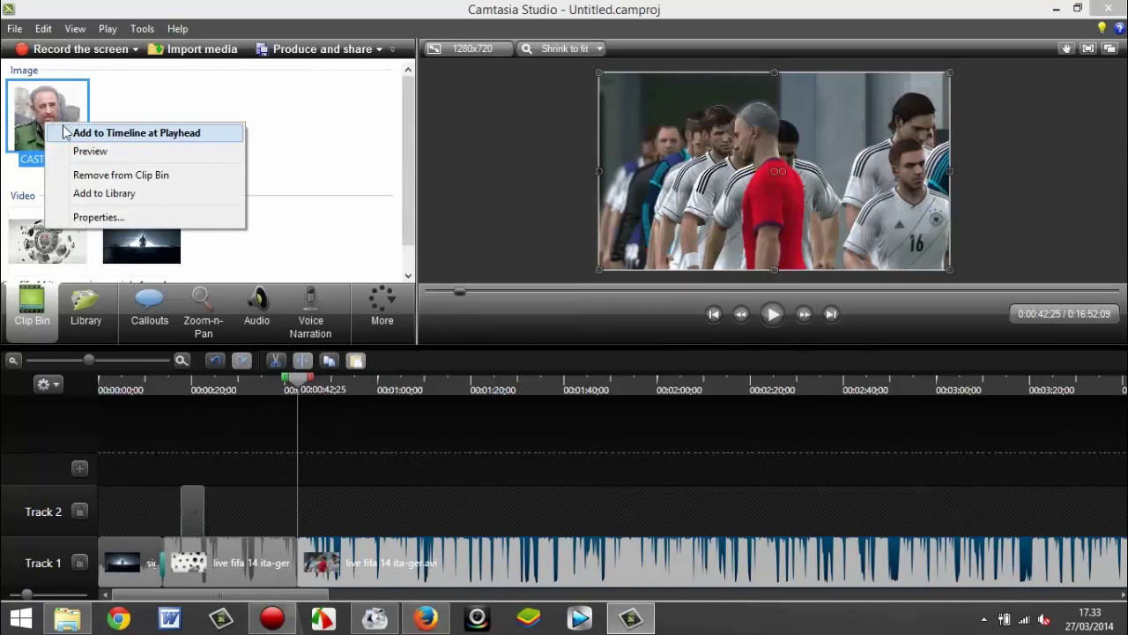
left_click(137, 132)
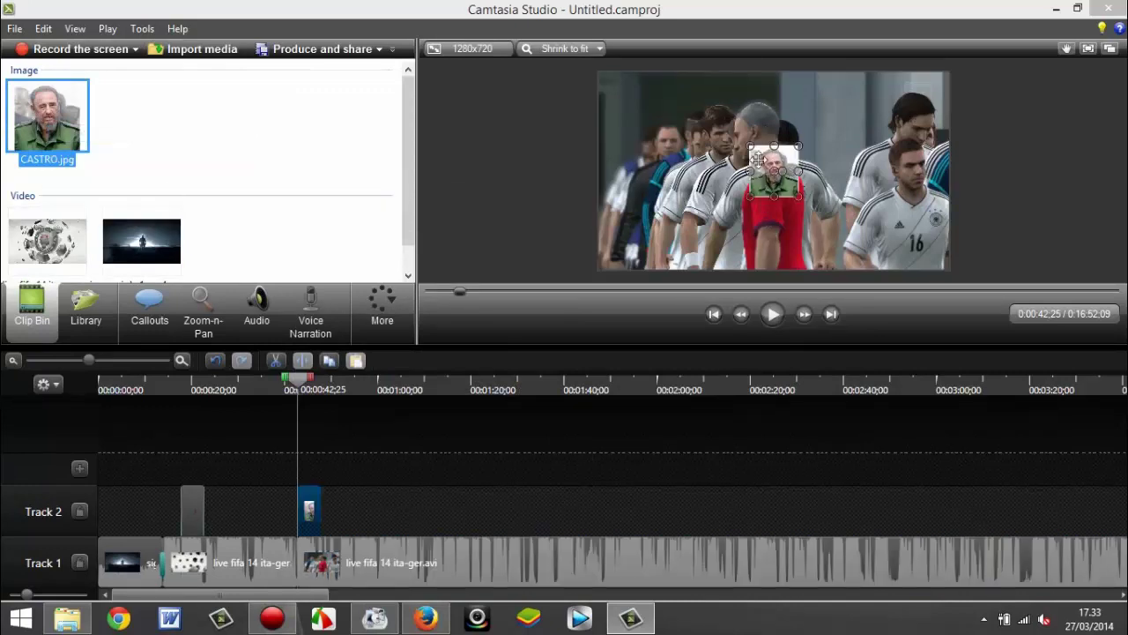
- Enlarge CASTRO.jpg, centred in the frame, to the full height of the video, and move its clip up to Track 3
left_click_drag(765, 163, 784, 220)
left_click_drag(663, 188, 748, 187)
left_click_drag(310, 519, 311, 474)
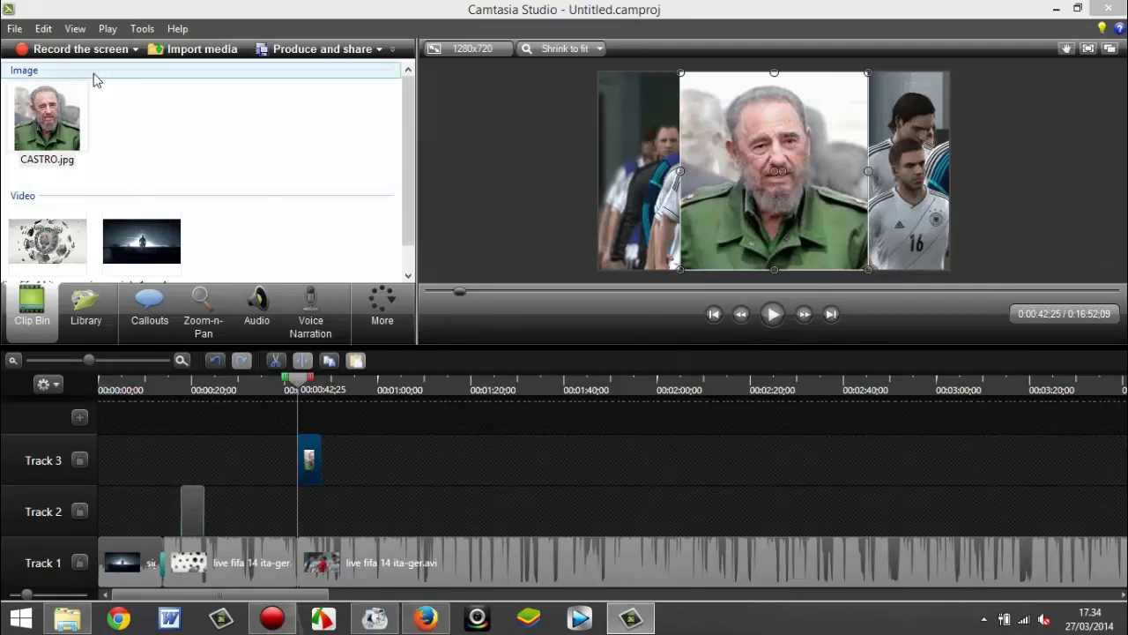
- Import the black colore-acrilico-nero.jpg image, add it at the playhead, and place it on Track 2 beneath the CASTRO.jpg clip
left_click(190, 49)
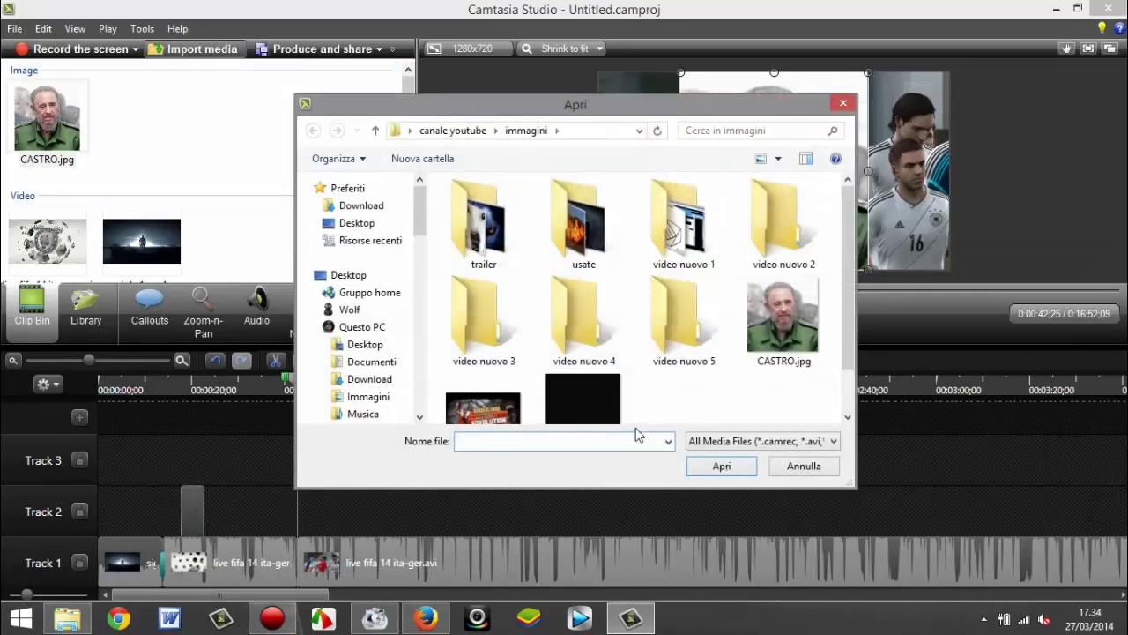
double_click(584, 398)
right_click(157, 114)
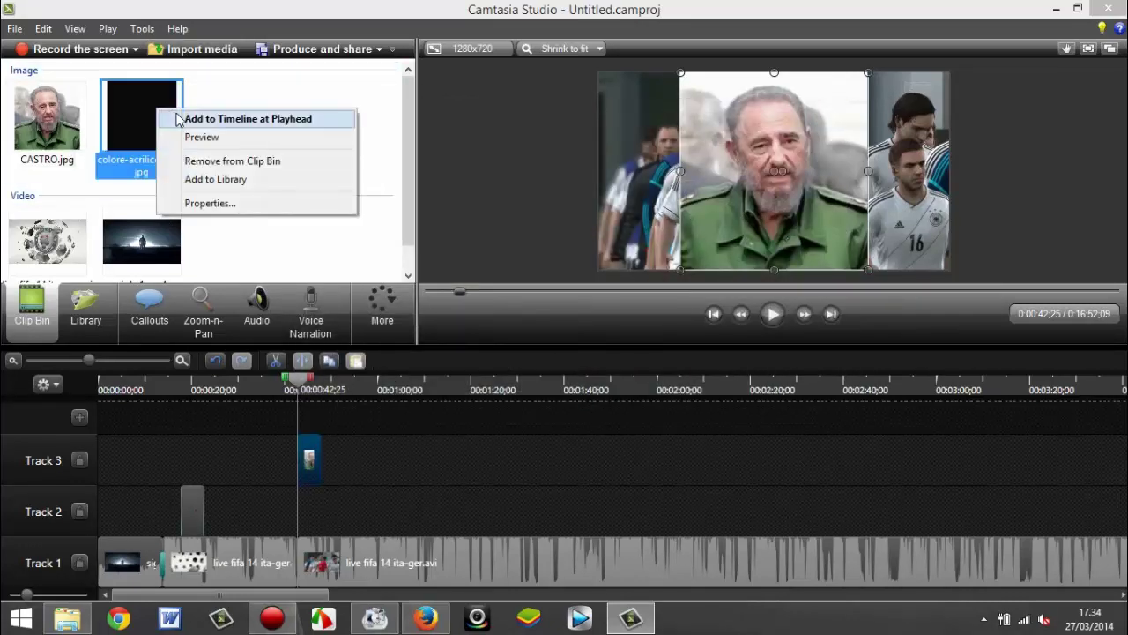
left_click(179, 118)
left_click_drag(315, 472, 317, 567)
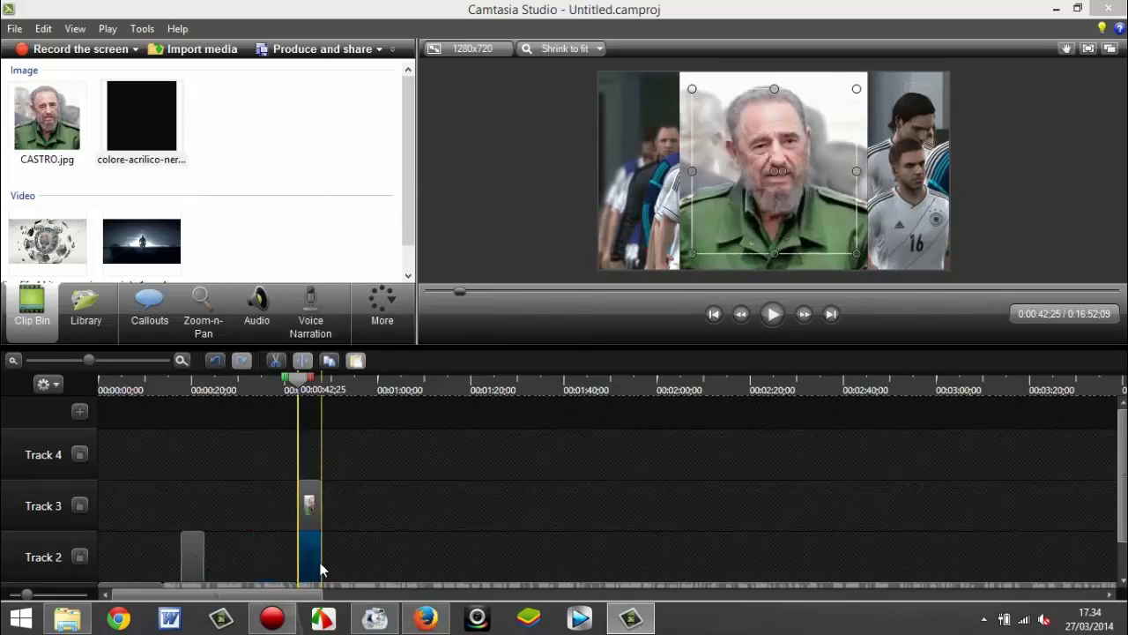
- Stretch the black image on Track 2 to all four edges of the video frame as a background behind CASTRO.jpg
left_click(690, 170)
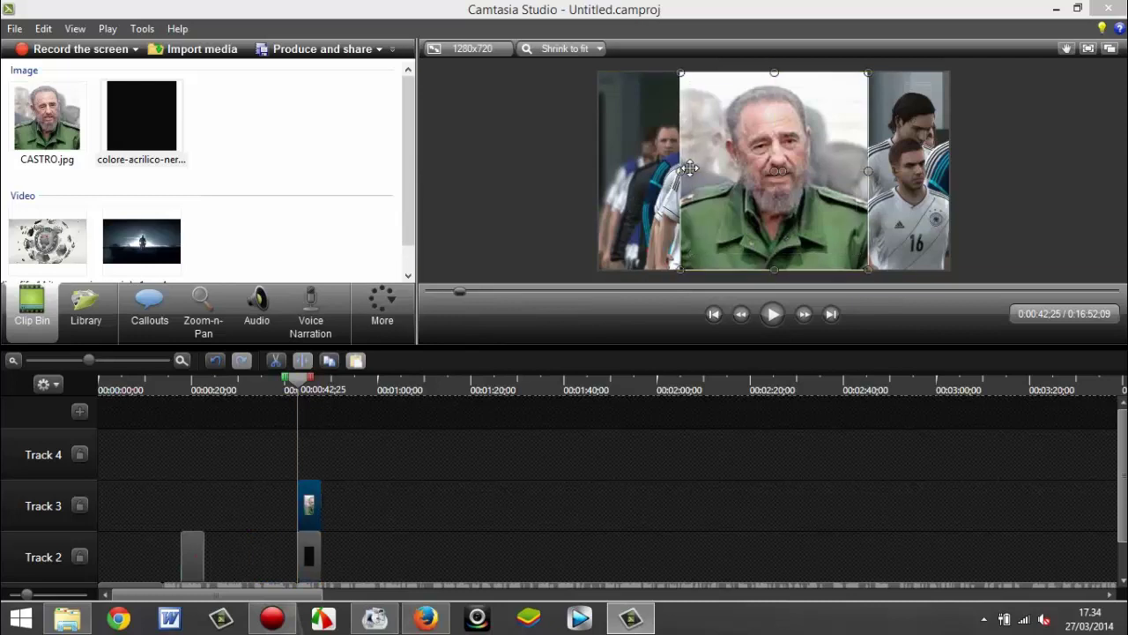
left_click(304, 553)
left_click_drag(689, 170, 598, 178)
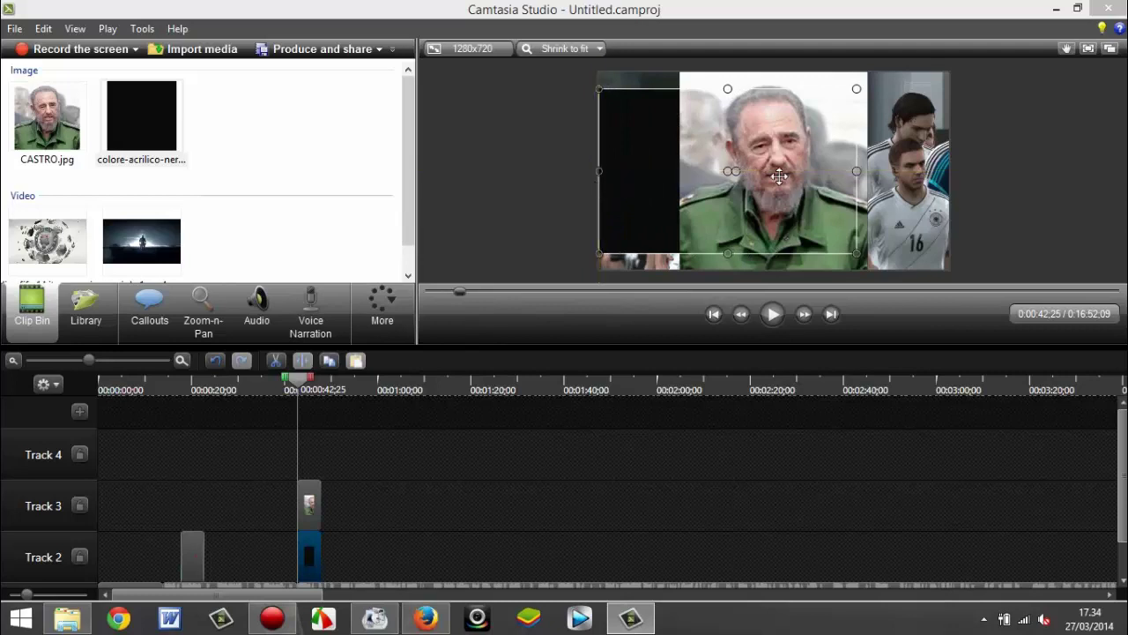
left_click_drag(868, 170, 949, 170)
left_click_drag(773, 87, 769, 73)
left_click_drag(774, 253, 774, 270)
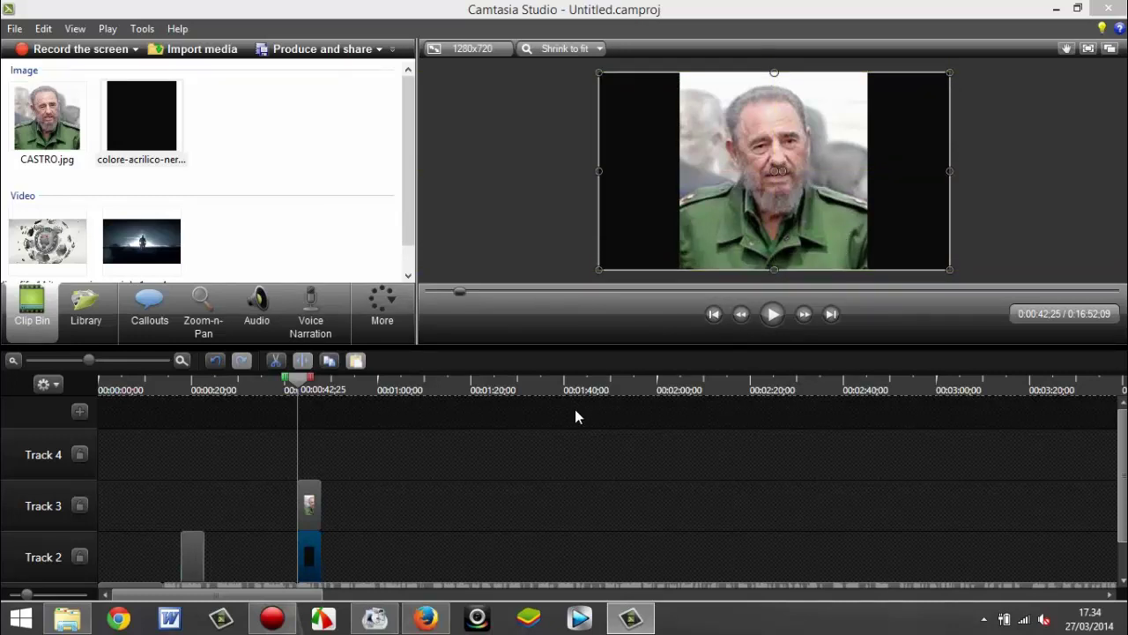
- Shorten both image clips on Tracks 2 and 3 to about half their length and add Fade transitions at their starts and ends
left_click_drag(320, 503, 308, 502)
left_click(308, 553)
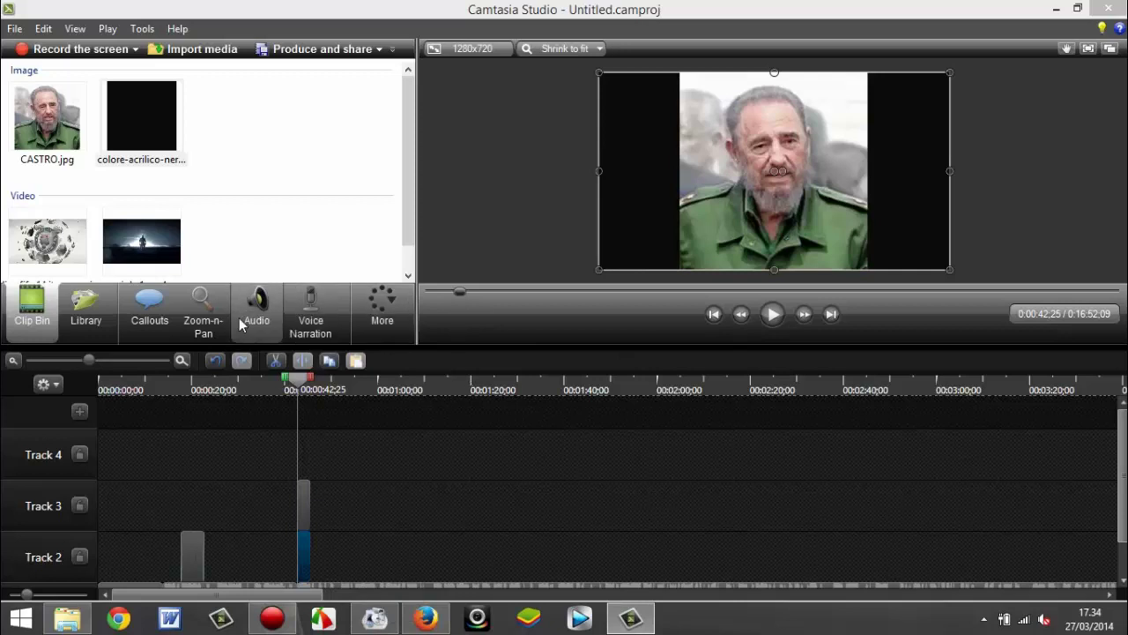
left_click(392, 324)
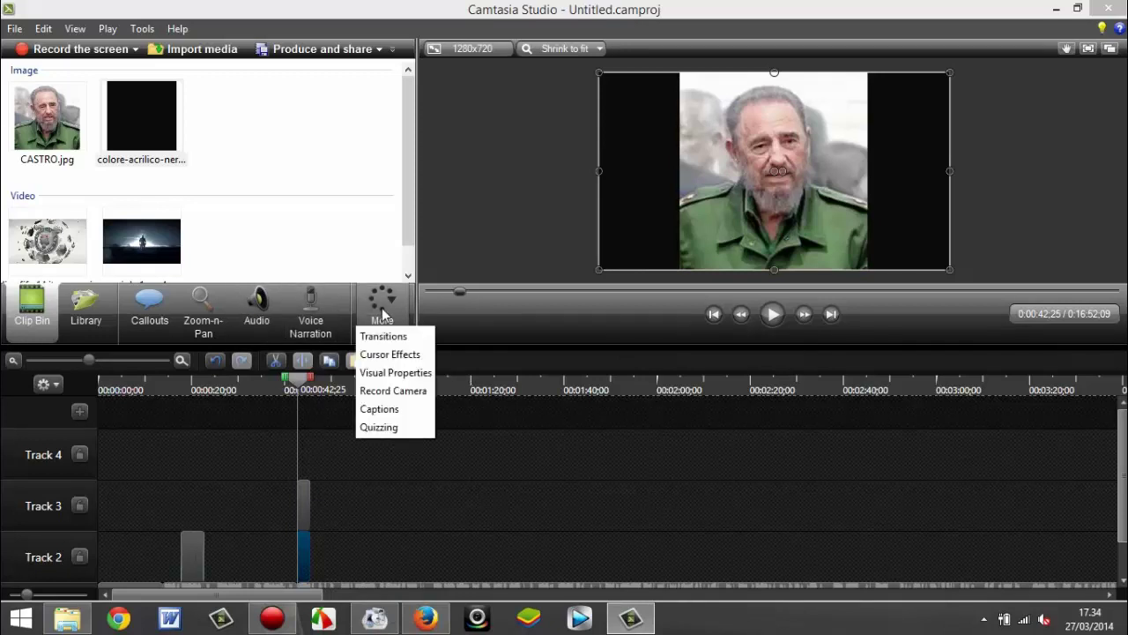
left_click(388, 337)
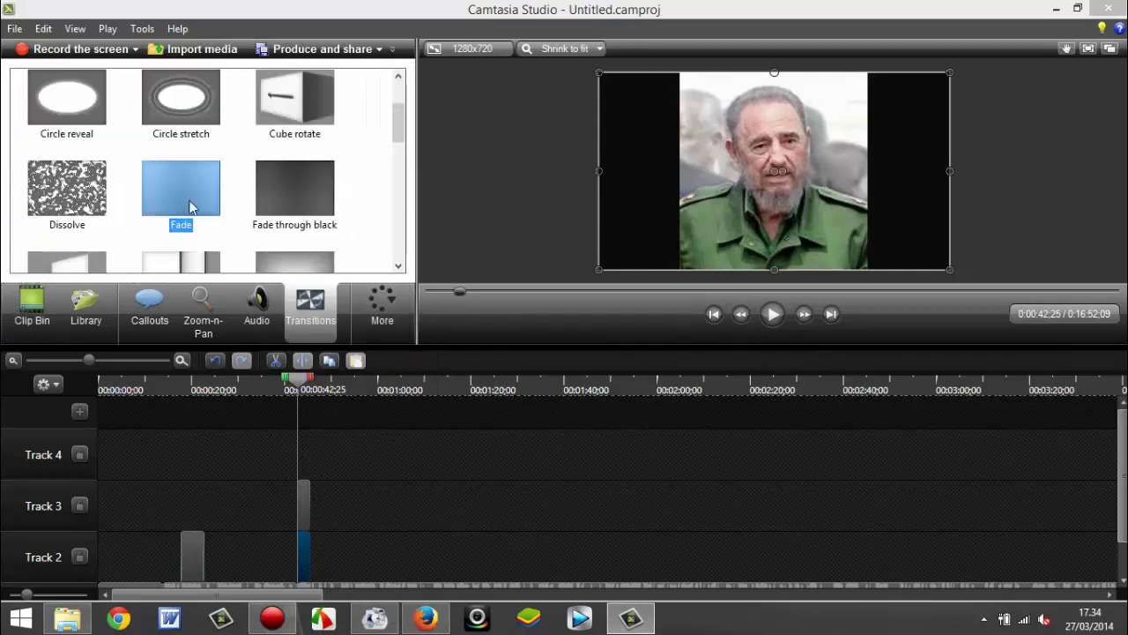
mouse_move(196, 205)
left_mouse_down()
mouse_move(249, 461)
mouse_move(306, 509)
left_mouse_up()
left_click_drag(205, 237, 211, 392)
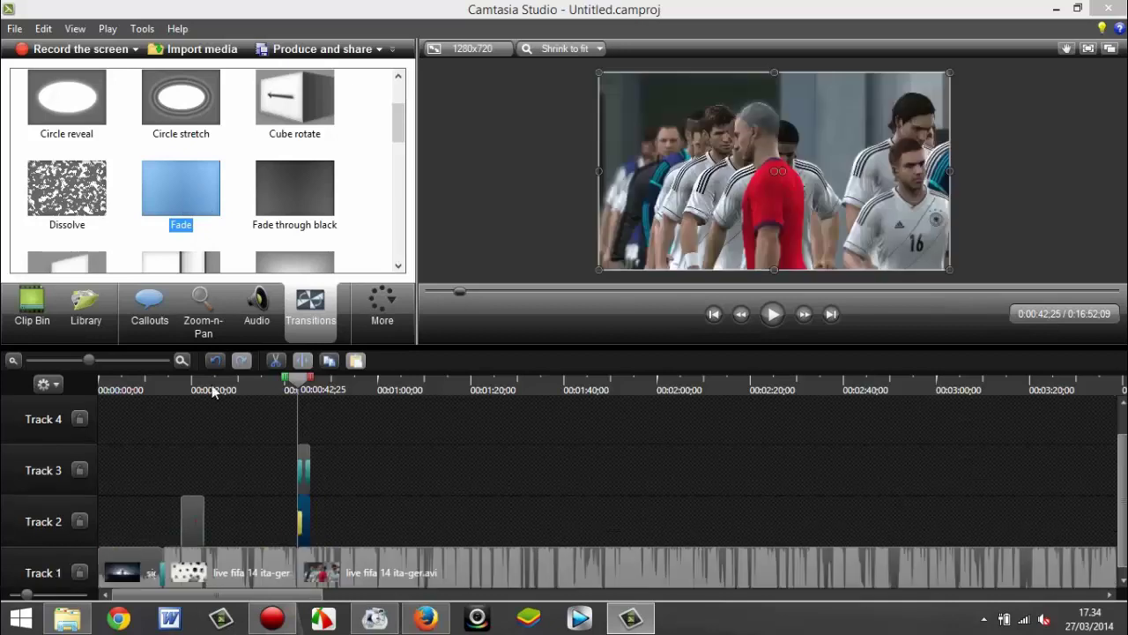
left_click_drag(203, 210, 305, 529)
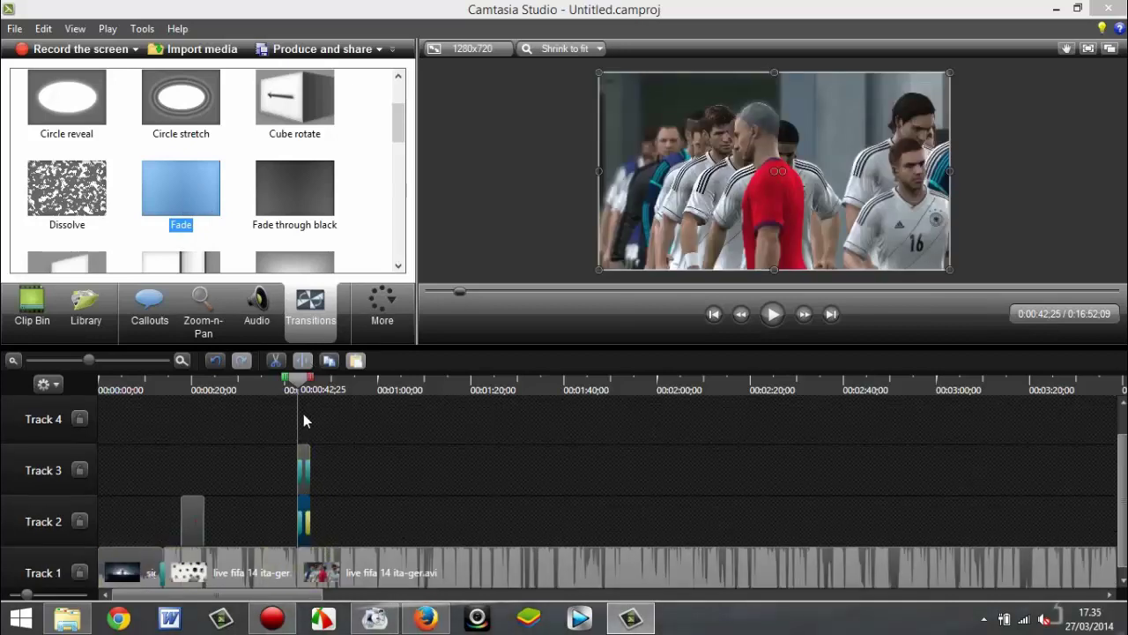
- Preview the faded images around 0:00:42;25 and place the playhead at 0:01:26;20
mouse_move(297, 385)
left_mouse_down()
mouse_move(164, 404)
mouse_move(298, 407)
left_mouse_up()
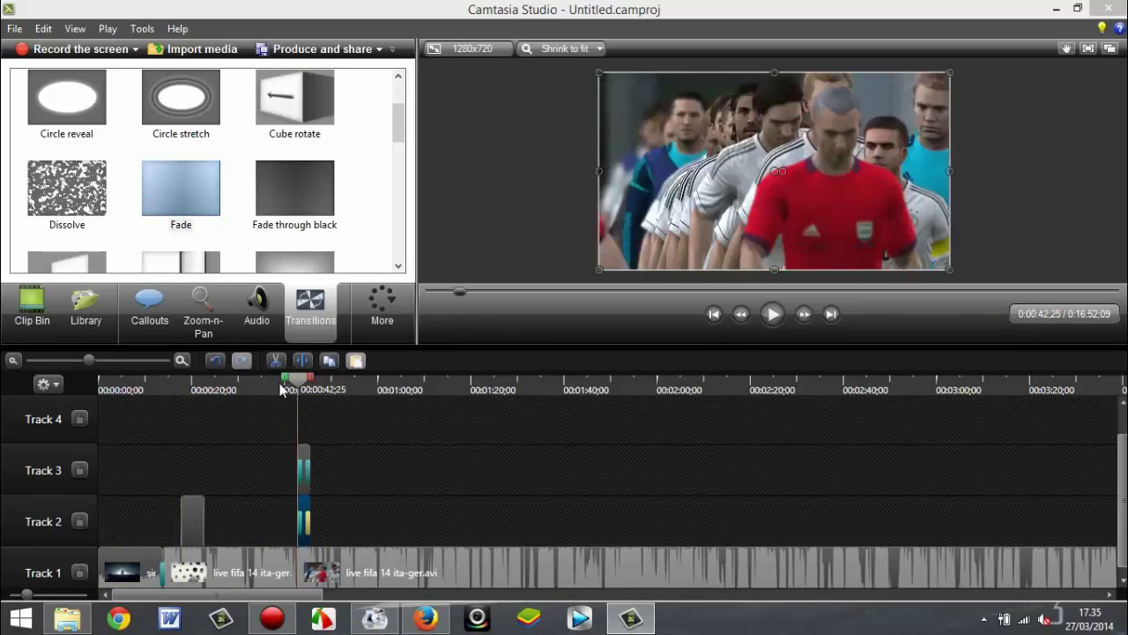
mouse_move(310, 389)
left_mouse_down()
mouse_move(324, 385)
mouse_move(277, 393)
mouse_move(295, 379)
left_mouse_up()
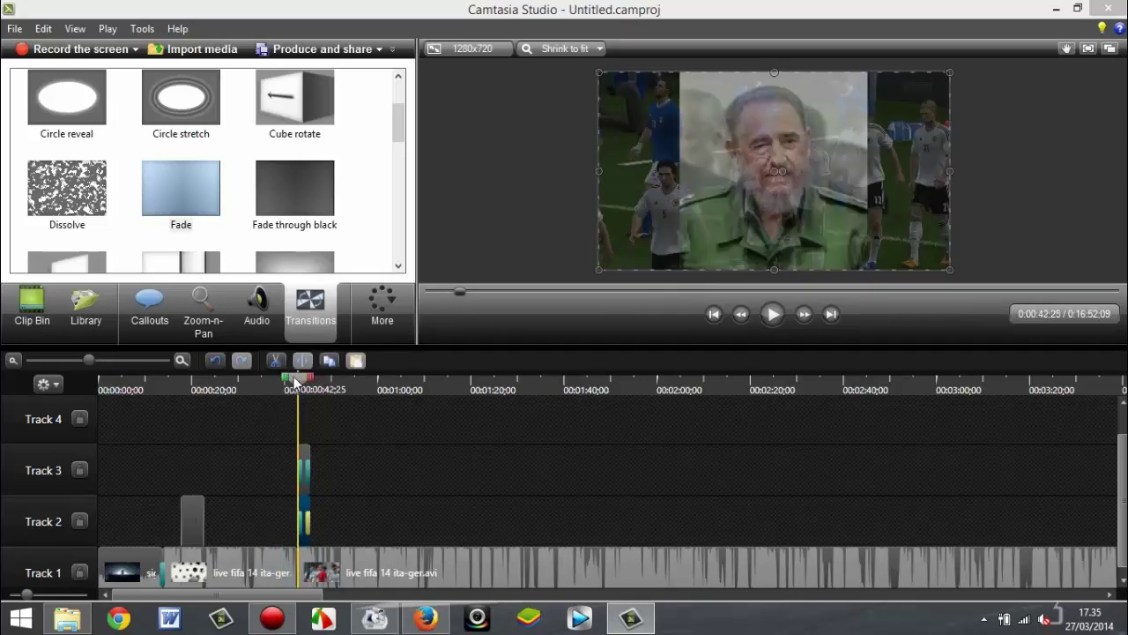
left_click(577, 422)
left_click(692, 432)
left_click(806, 443)
left_click(901, 446)
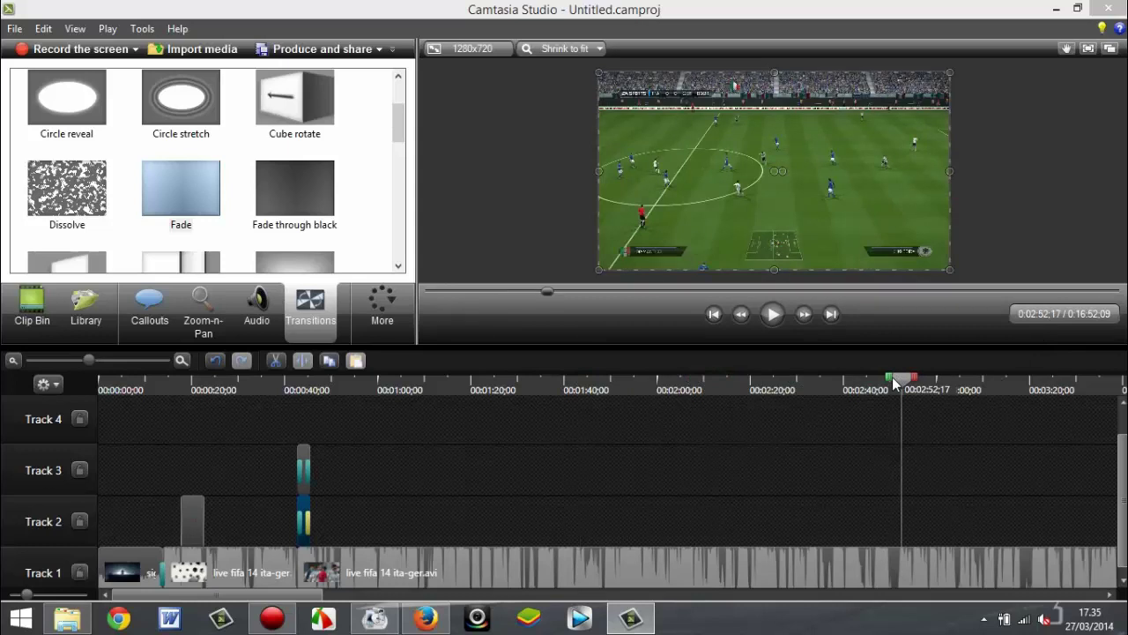
left_click(529, 458)
left_click(390, 483)
left_click(544, 494)
left_click(502, 476)
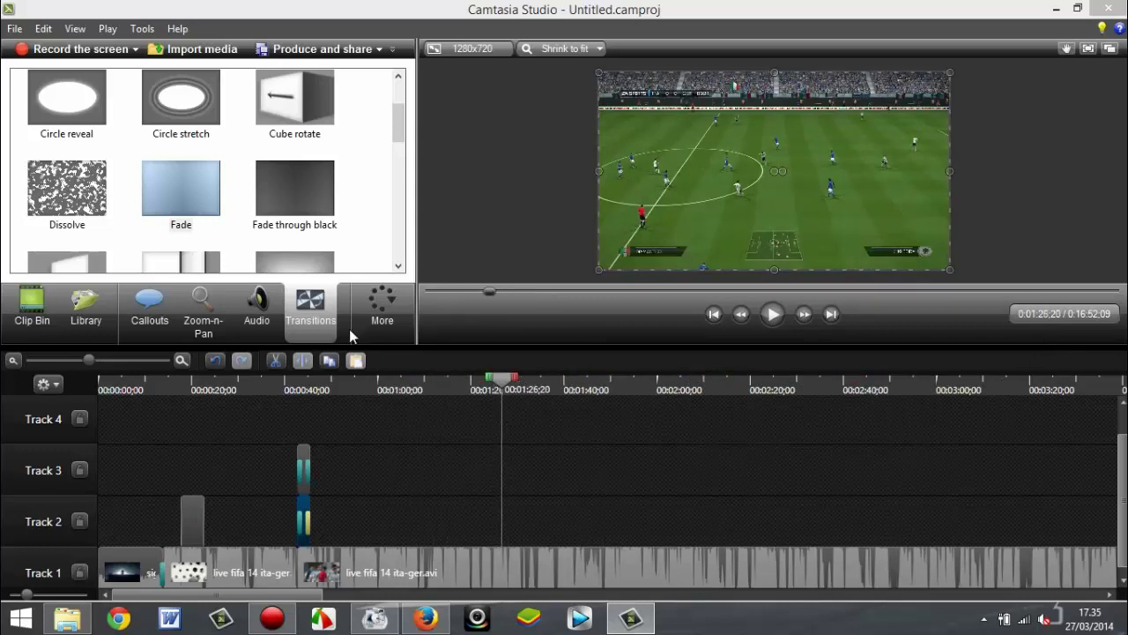
- Import Capture_20140313_4.avi from the webcam folder's nuove subfolder and add it to the timeline at the 0:01:26;20 playhead
left_click(196, 50)
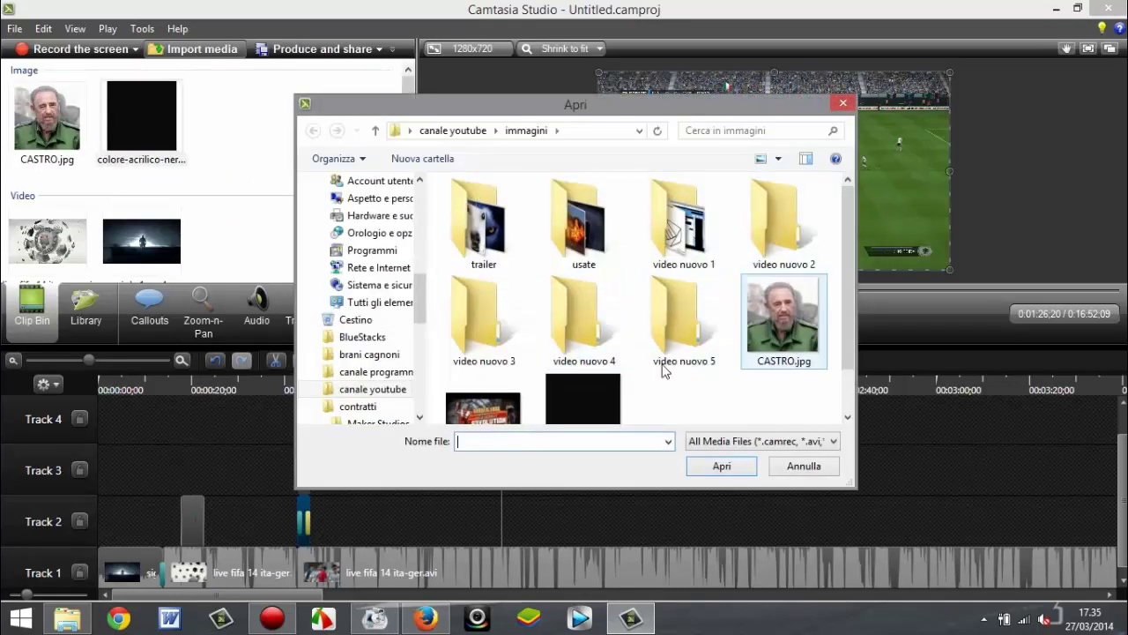
left_click(377, 131)
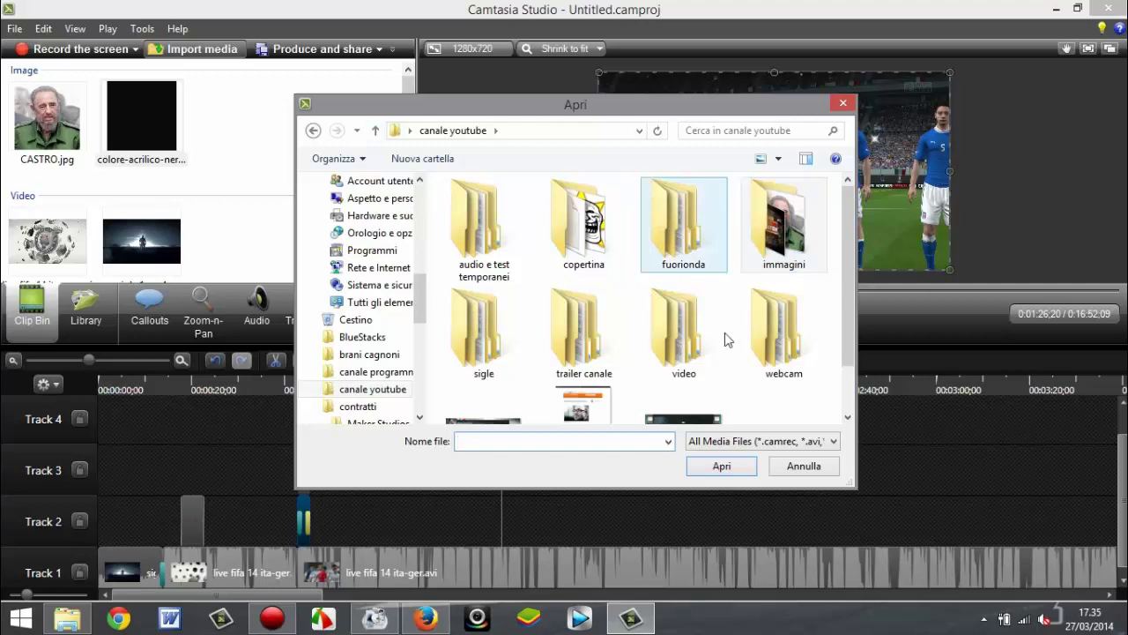
double_click(804, 334)
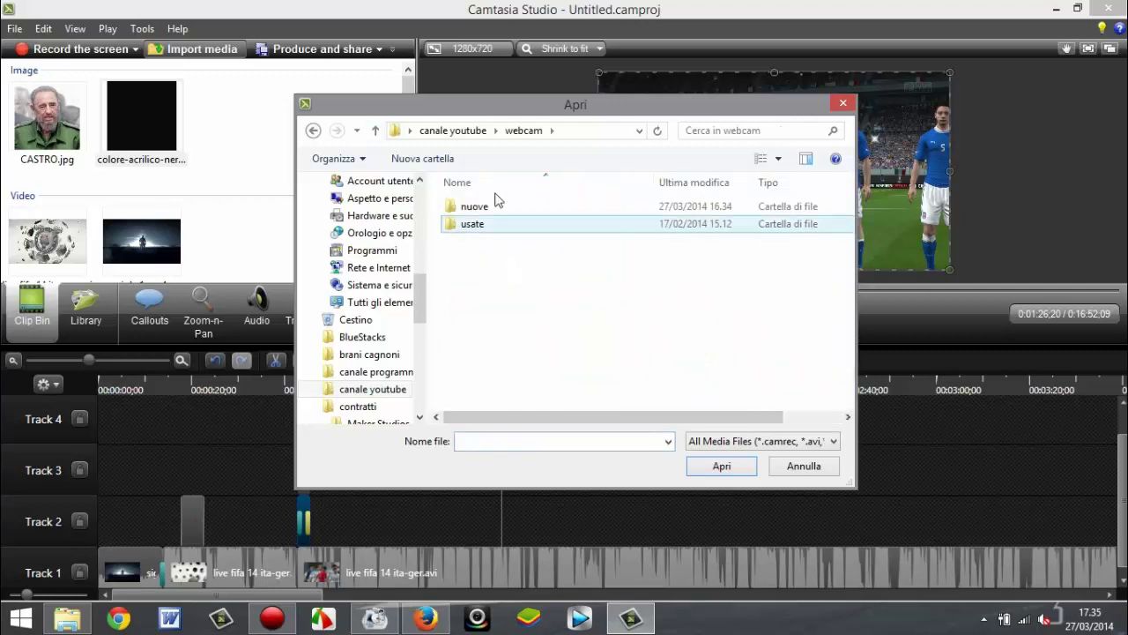
double_click(490, 210)
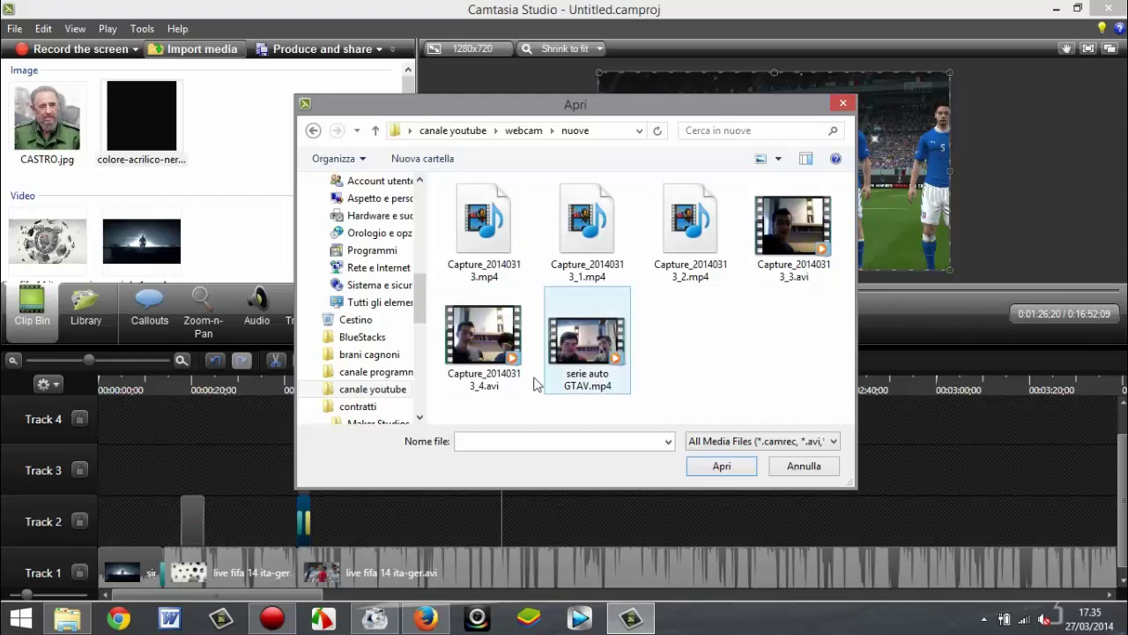
left_click(476, 343)
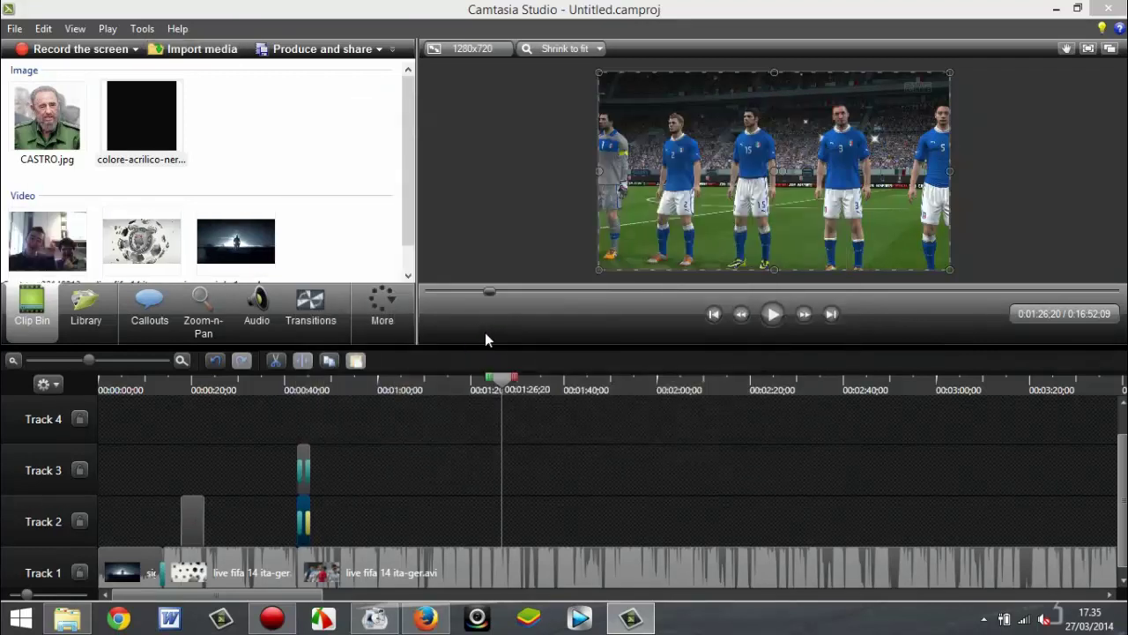
right_click(56, 253)
left_click(79, 260)
- Shrink the webcam clip into a small overlay in the upper-right corner of the video frame, refining its size in full-screen preview
left_click_drag(761, 187, 826, 171)
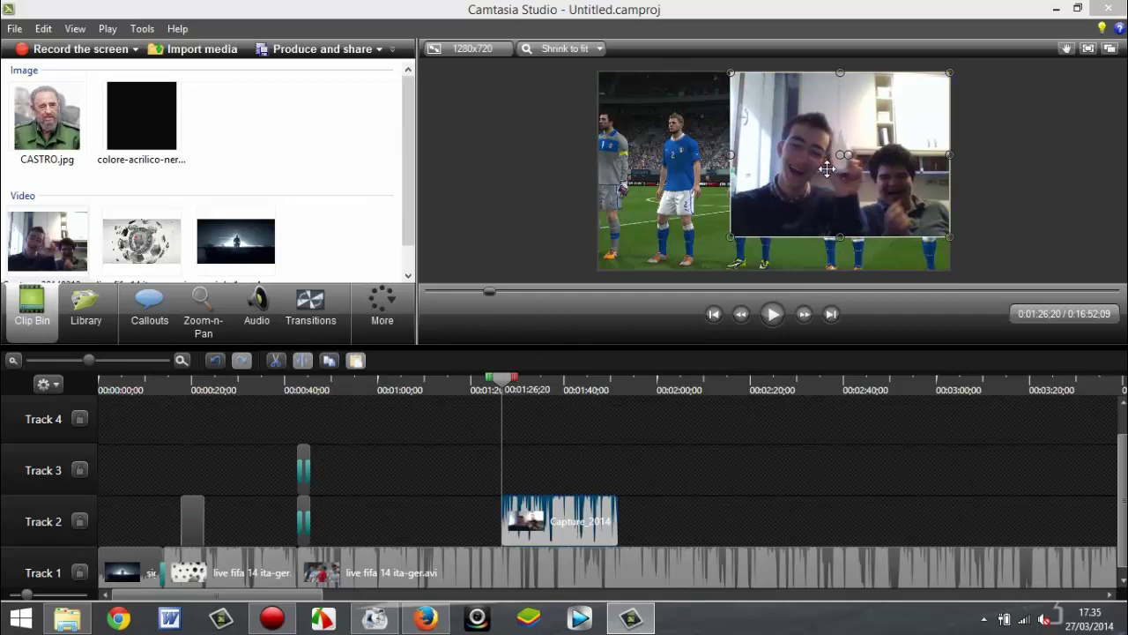
left_click_drag(731, 237, 926, 126)
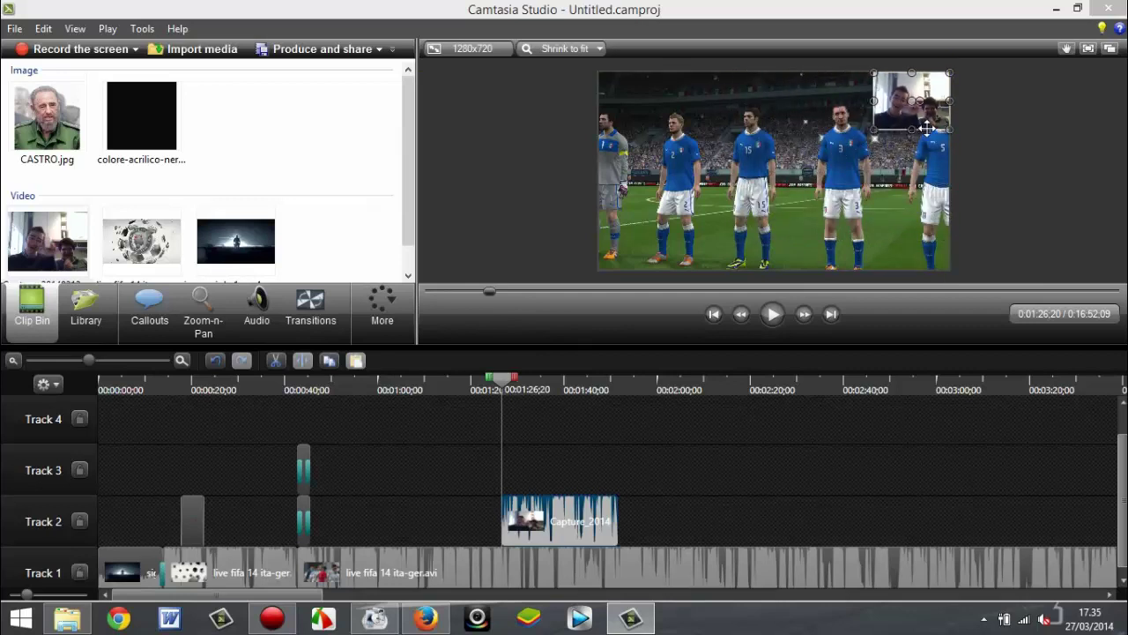
left_click(1088, 48)
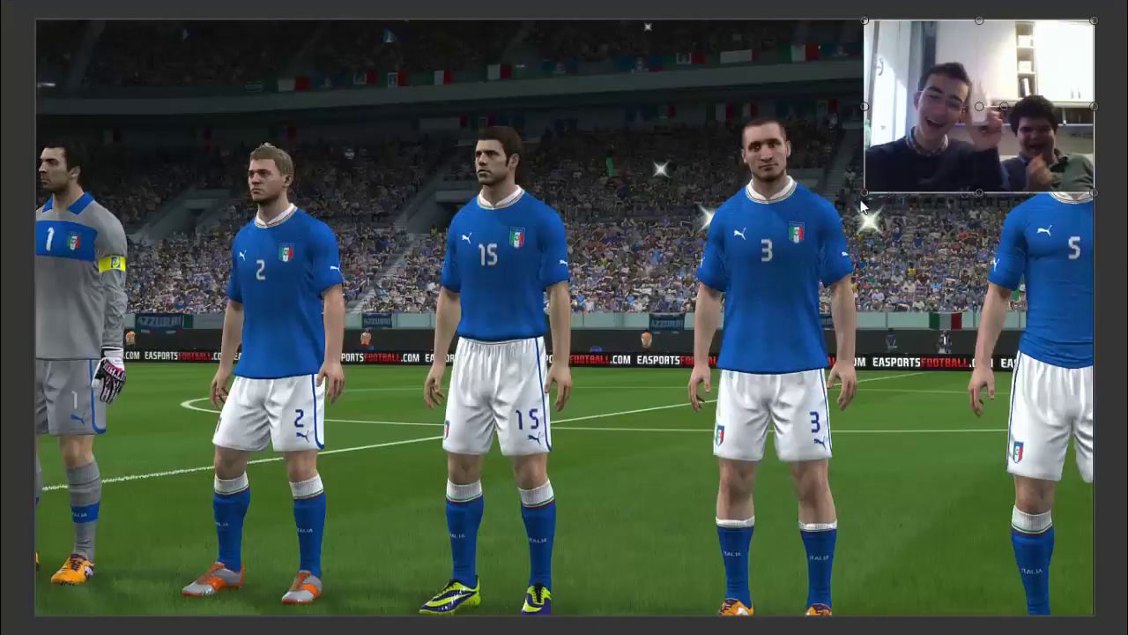
left_click_drag(860, 196, 909, 159)
left_click_drag(1002, 162, 975, 169)
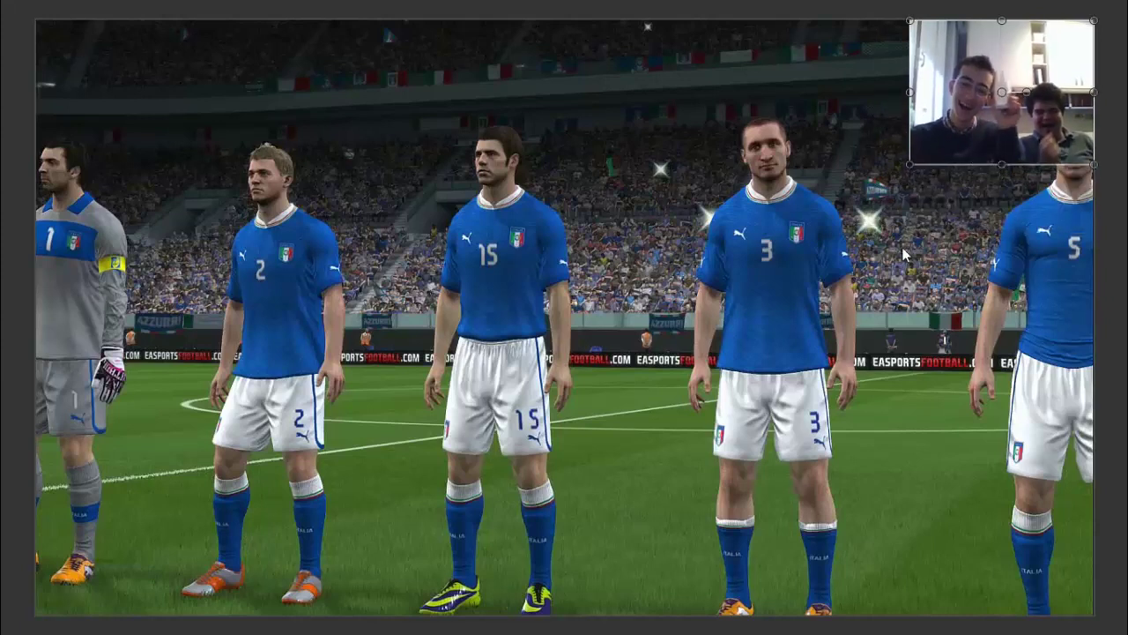
- Move the webcam overlay to the top centre of the video frame and leave the full-screen preview
left_click_drag(953, 73, 536, 83)
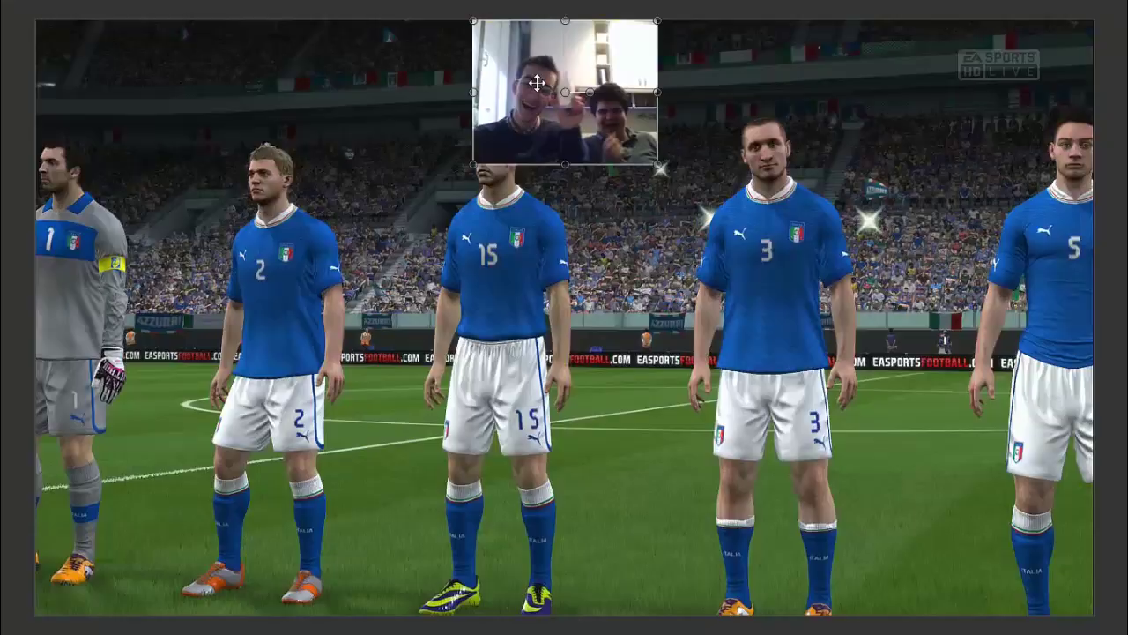
key("Escape")
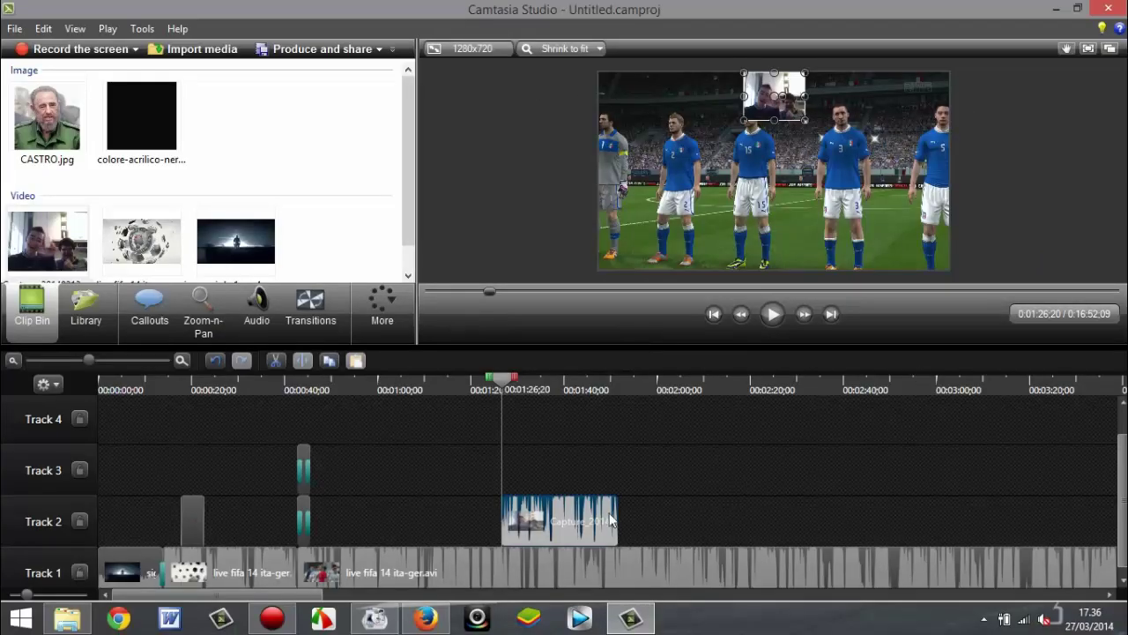
- Try to extend the end of the Capture_20140313_4.avi clip on Track 2 beyond its recorded length
left_click_drag(617, 519, 784, 512)
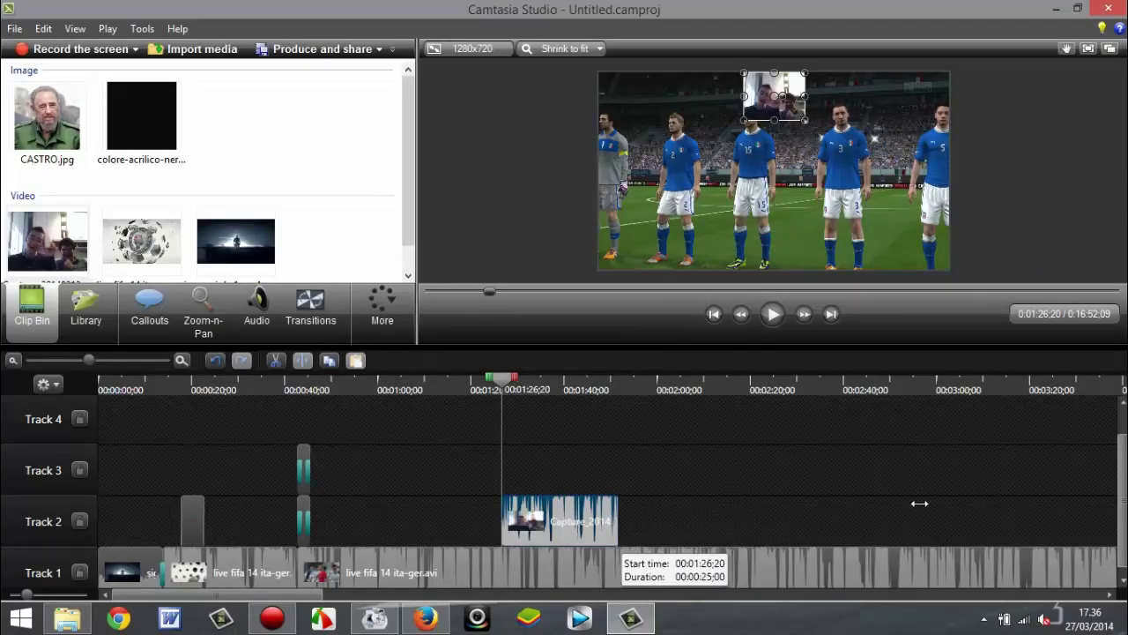
left_click_drag(647, 524, 640, 517)
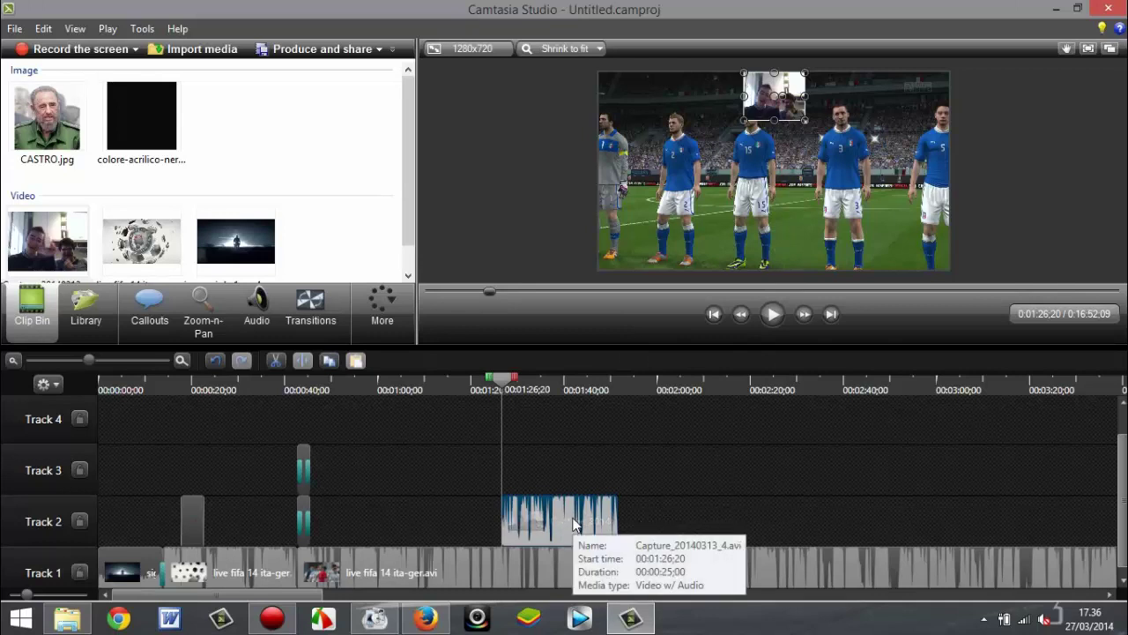
- Import the "So Much For My Happy Ending" MP3 from the Download folder into the project's media
left_click(203, 50)
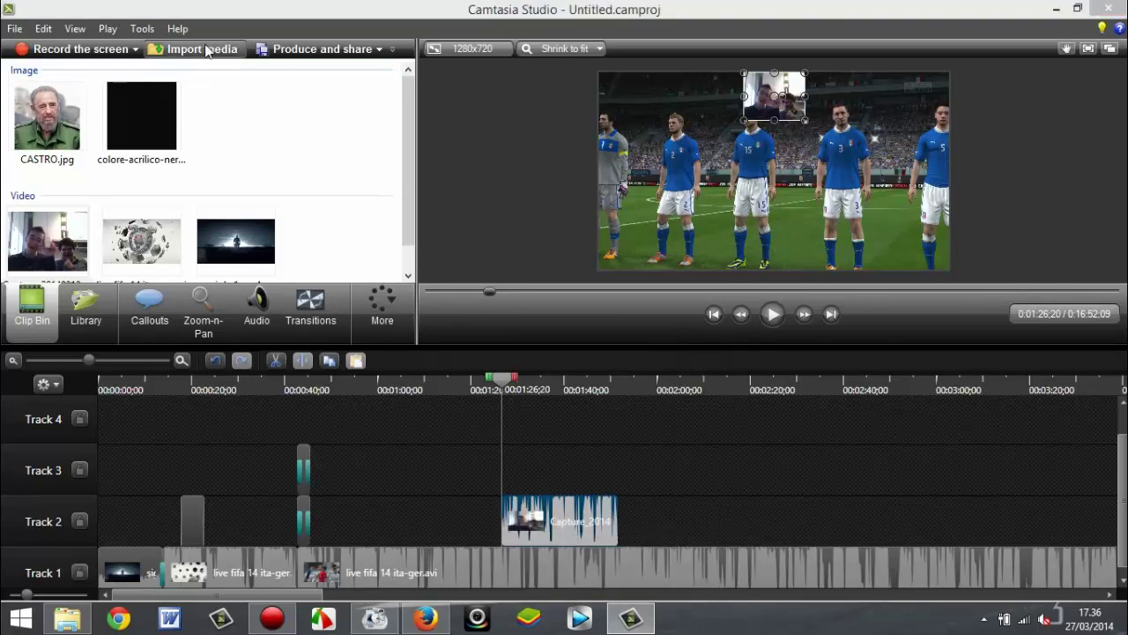
left_click(375, 130)
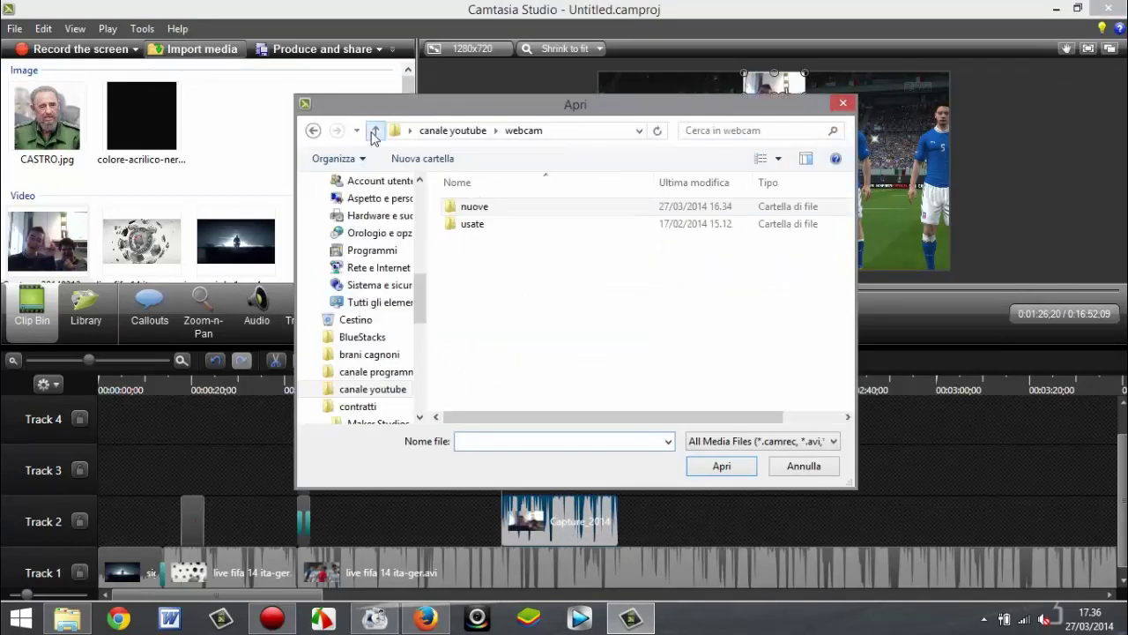
left_click_drag(420, 297, 416, 187)
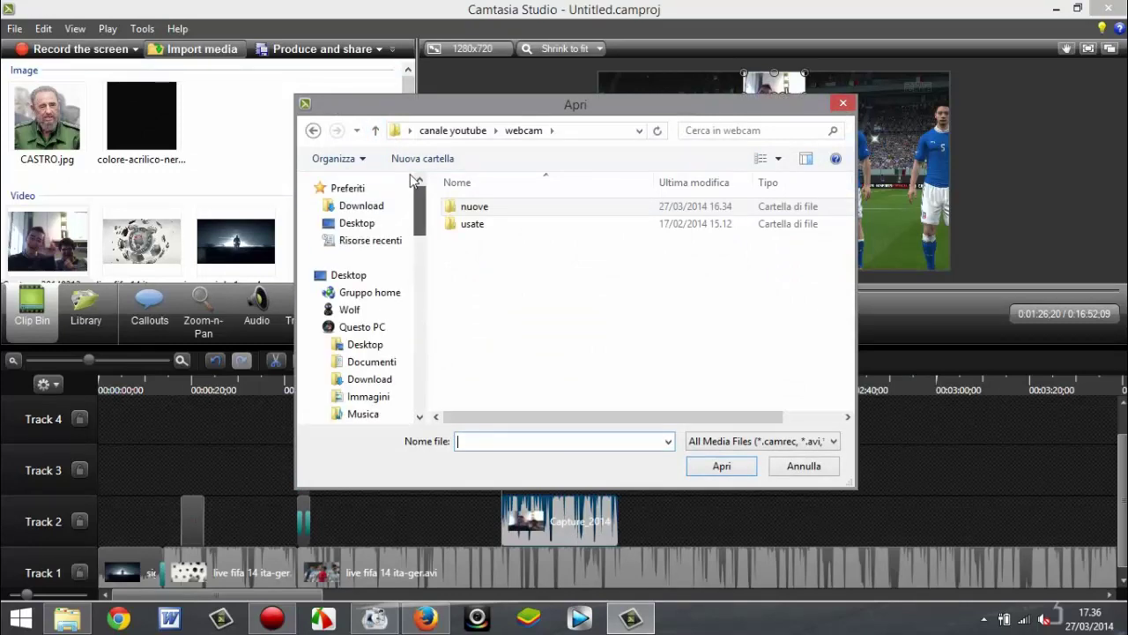
left_click(379, 210)
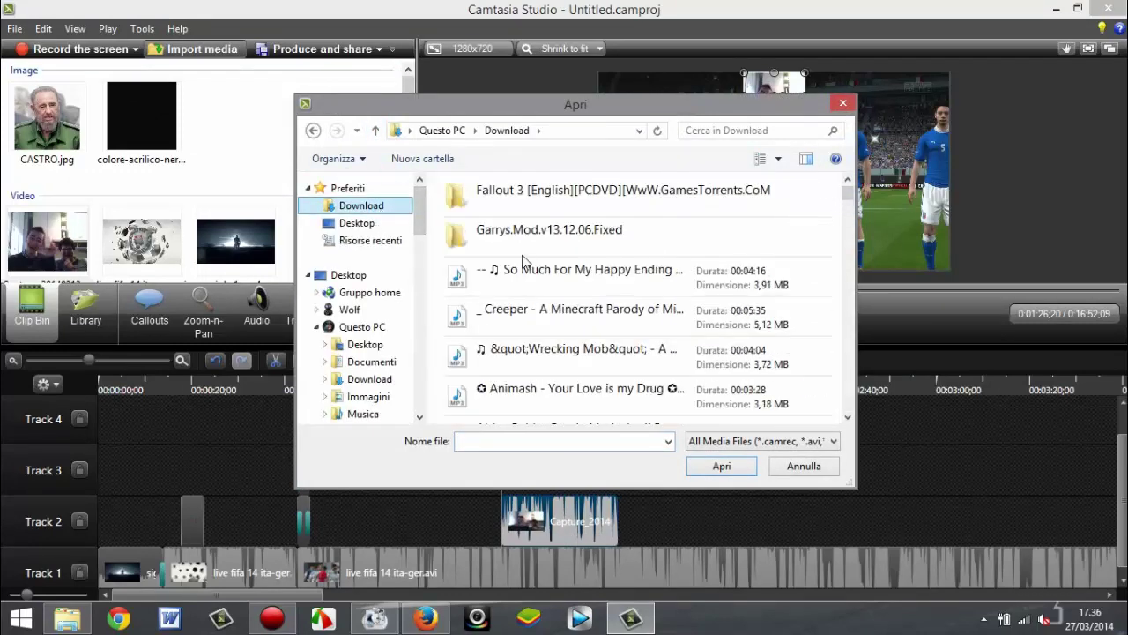
double_click(608, 289)
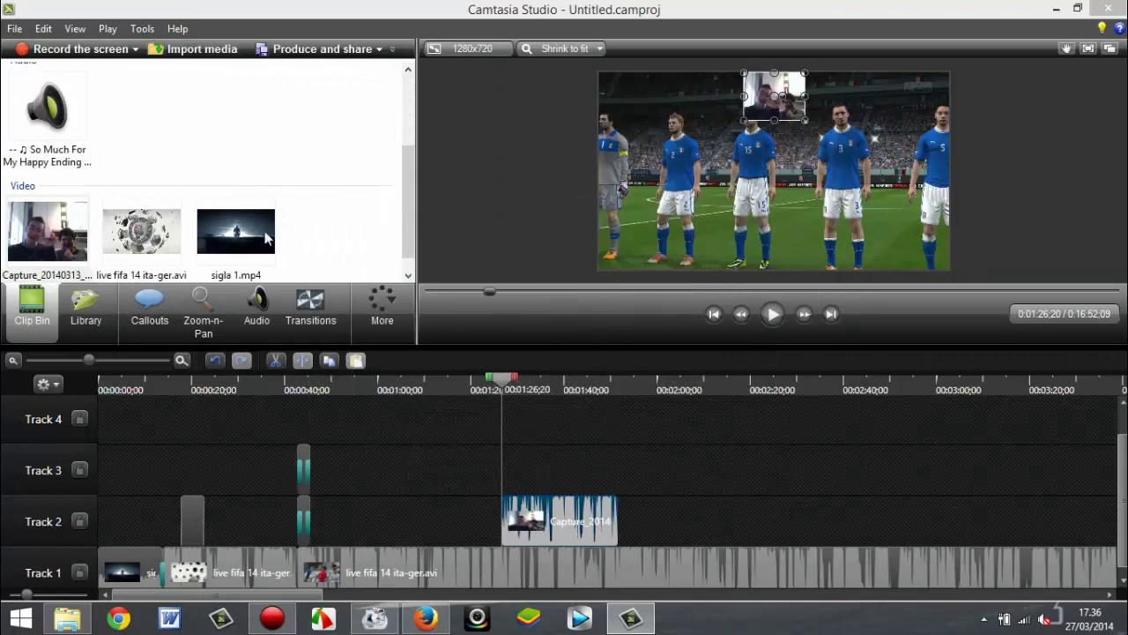
- Add the "So Much For My Happy Ending" audio to the timeline and place it on Track 2 directly after the Capture_20140313_4.avi clip
right_click(46, 119)
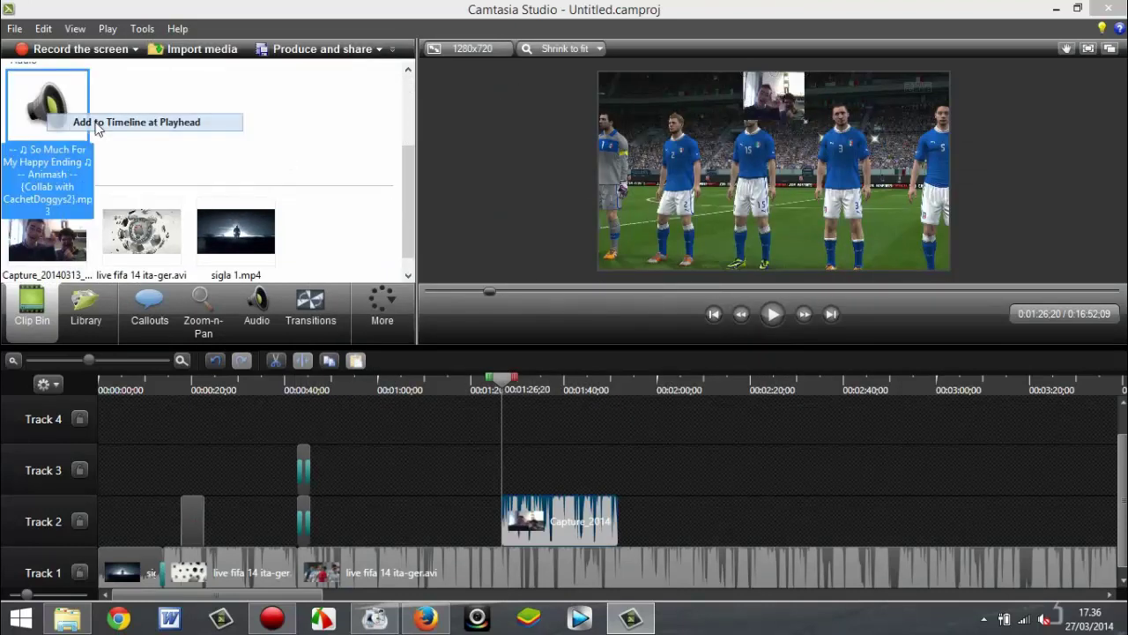
left_click(154, 118)
left_click_drag(282, 458, 269, 520)
mouse_move(89, 361)
left_mouse_down()
mouse_move(39, 361)
mouse_move(91, 360)
left_mouse_up()
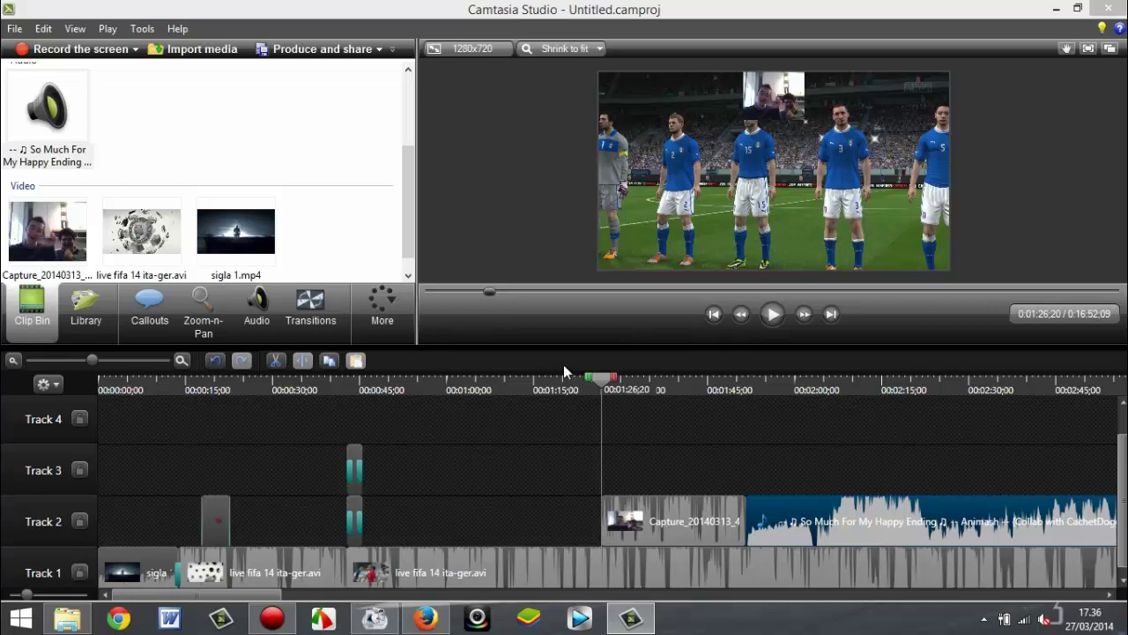
- Examine the program options, including AutoSave and the default durations, and close them without changes
left_click(142, 29)
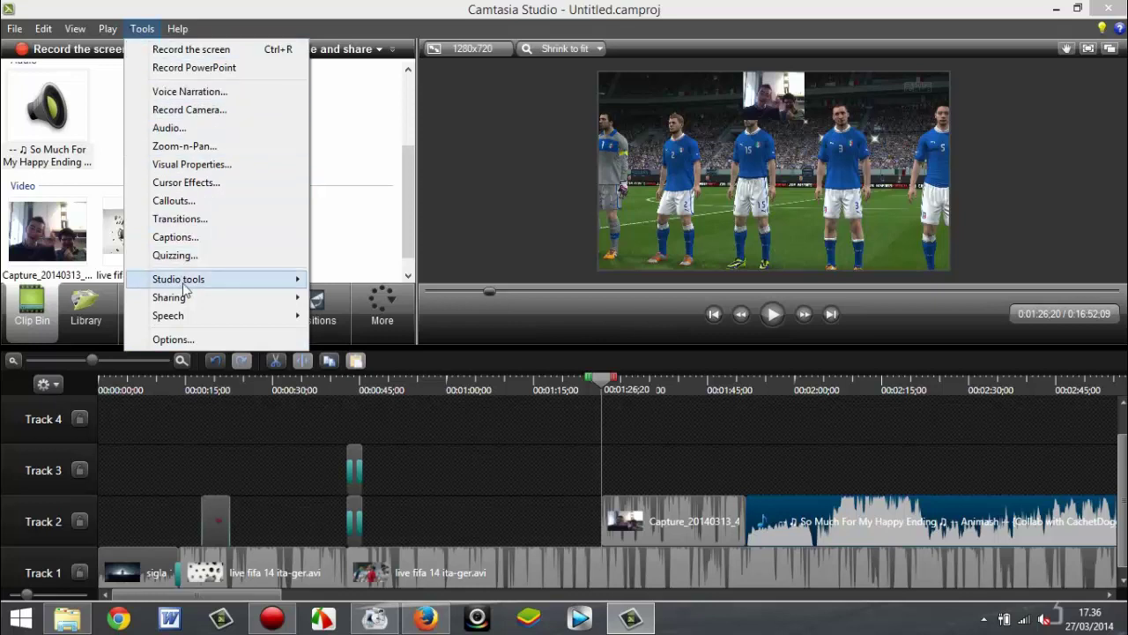
left_click(175, 339)
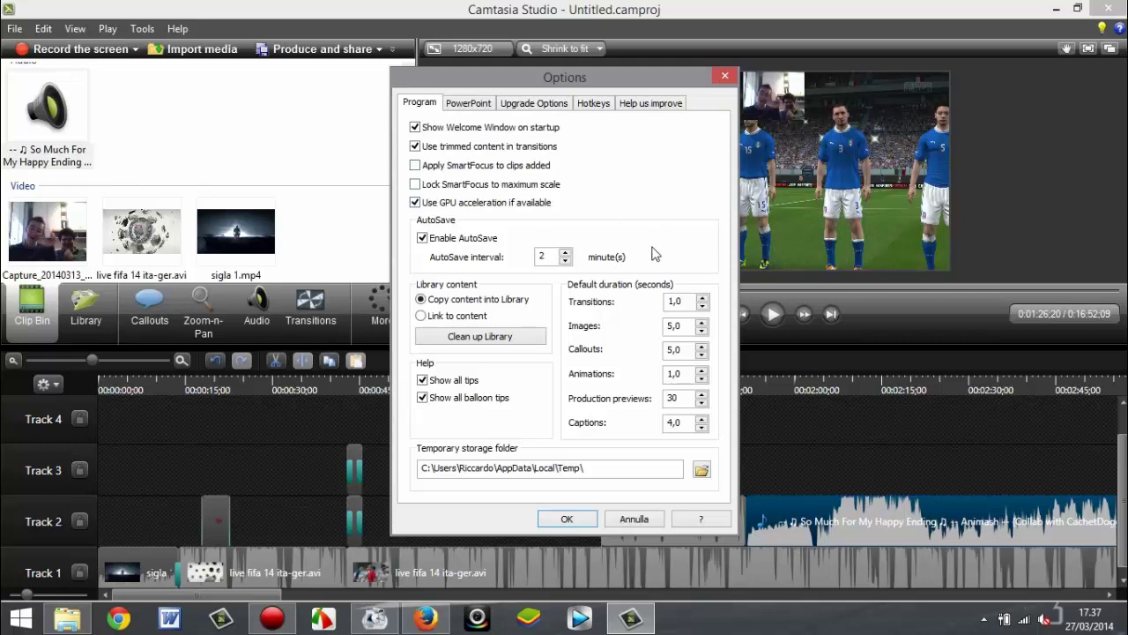
left_click(725, 78)
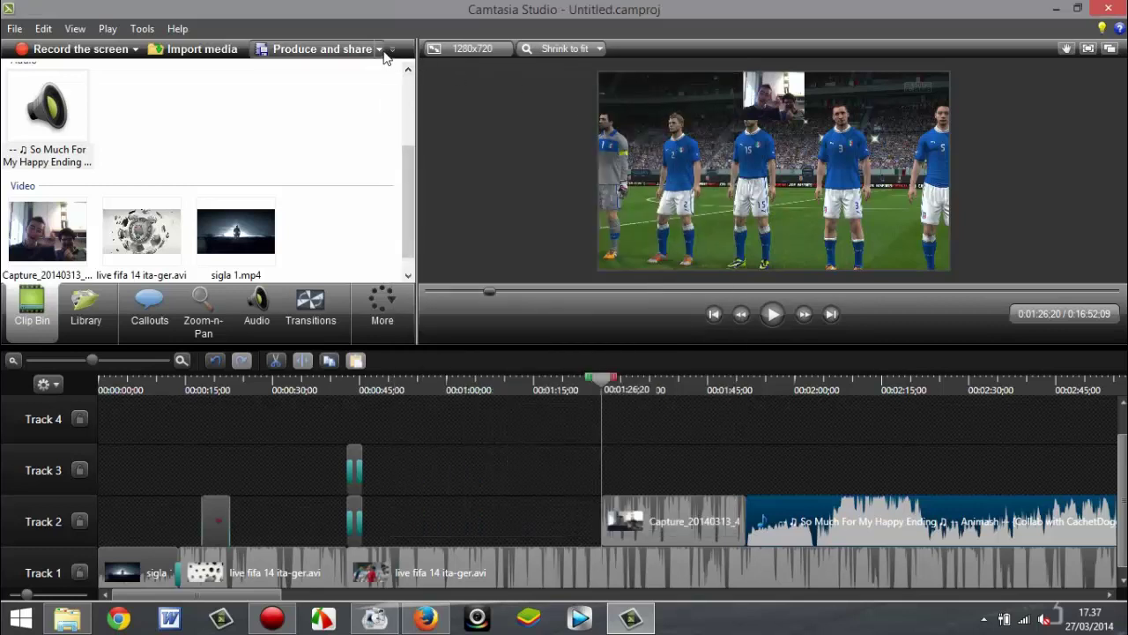
- Start producing the video with the MP4 only (up to 720p) preset and advance to the production name and folder settings
left_click(13, 28)
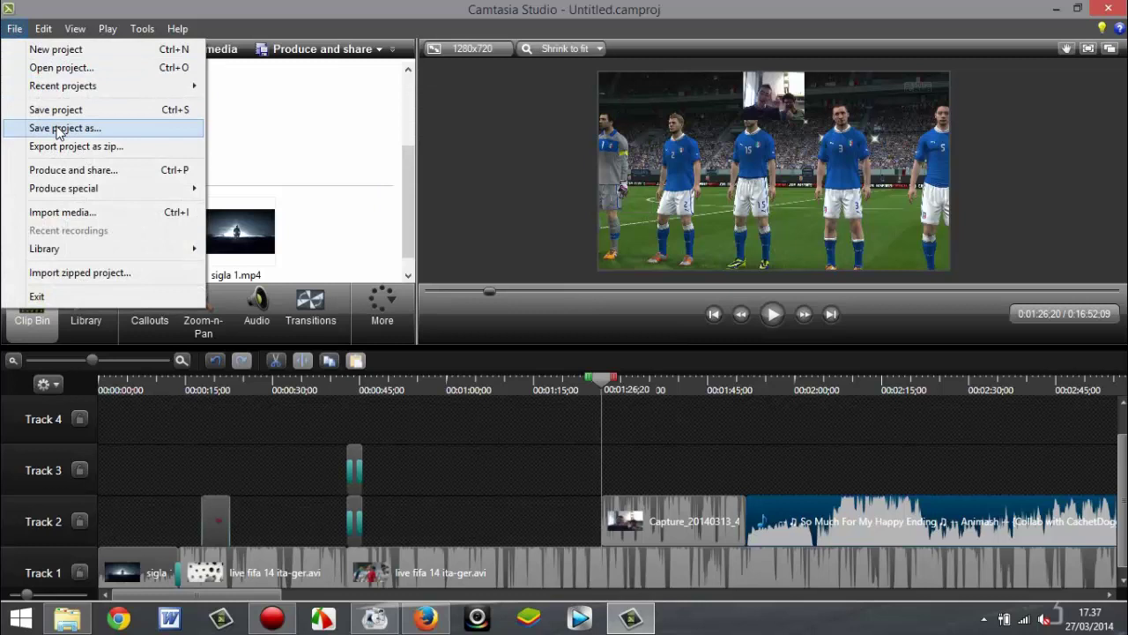
left_click(14, 28)
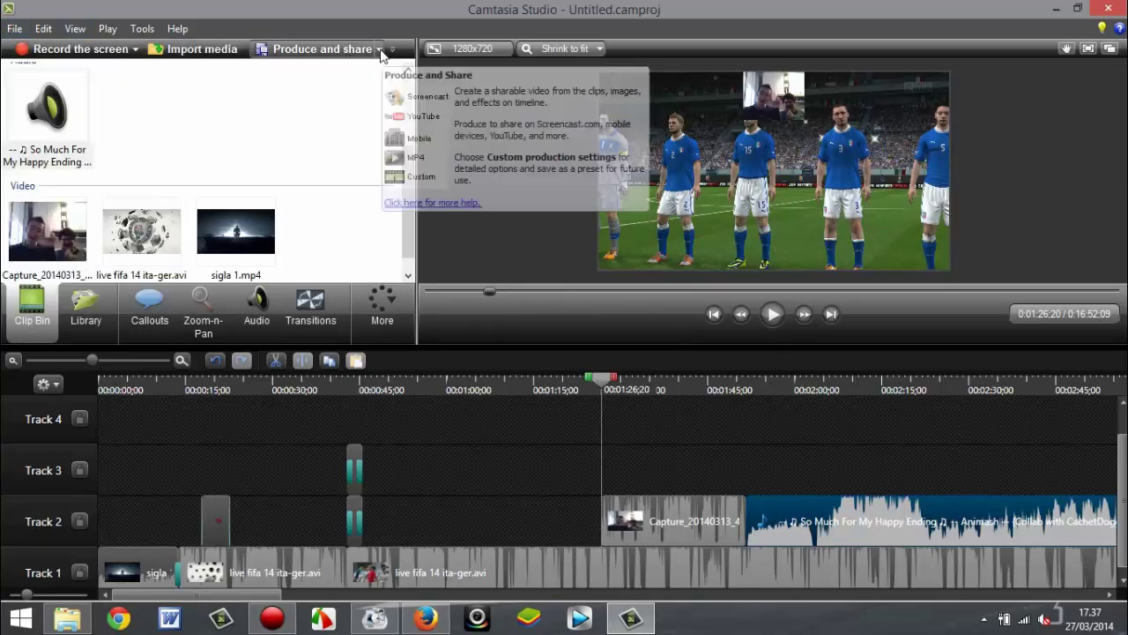
left_click(380, 51)
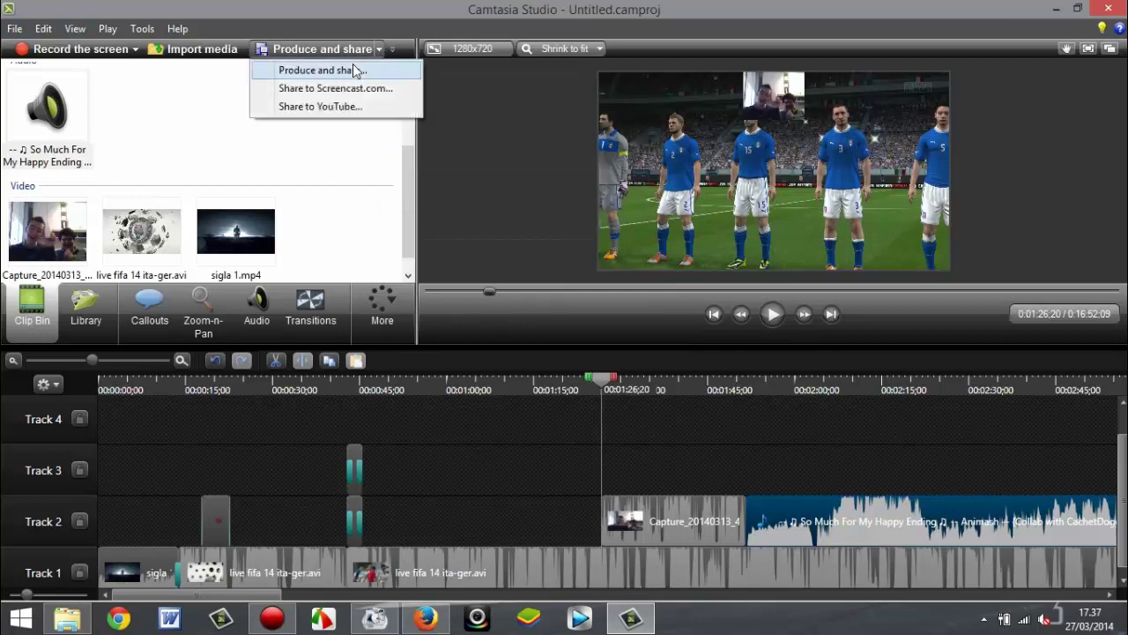
left_click(351, 72)
left_click(578, 167)
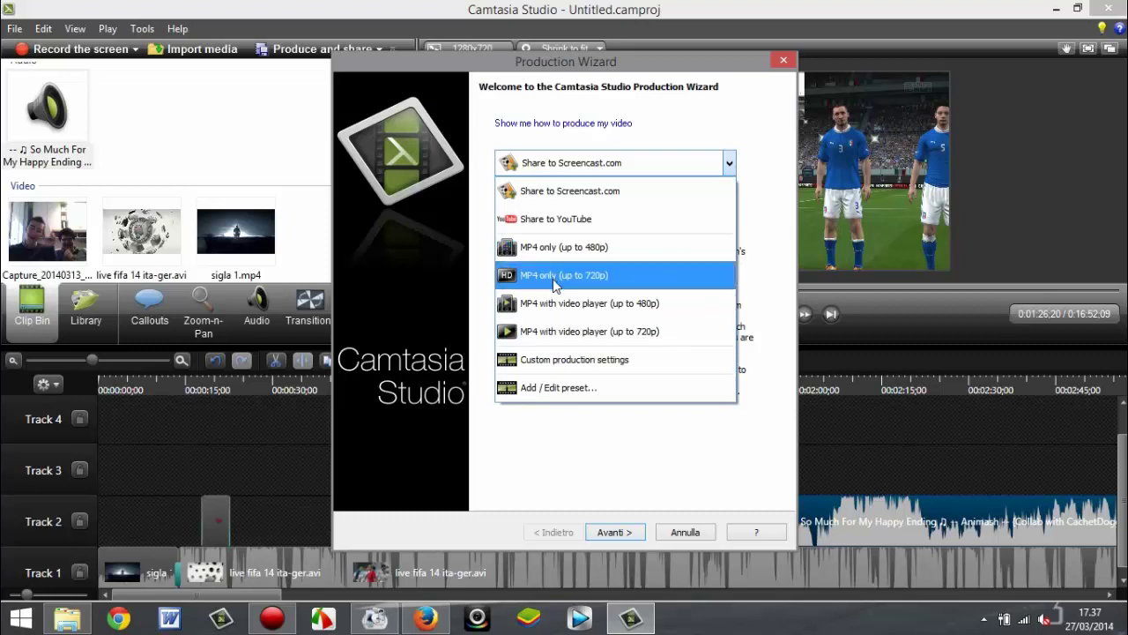
left_click(605, 279)
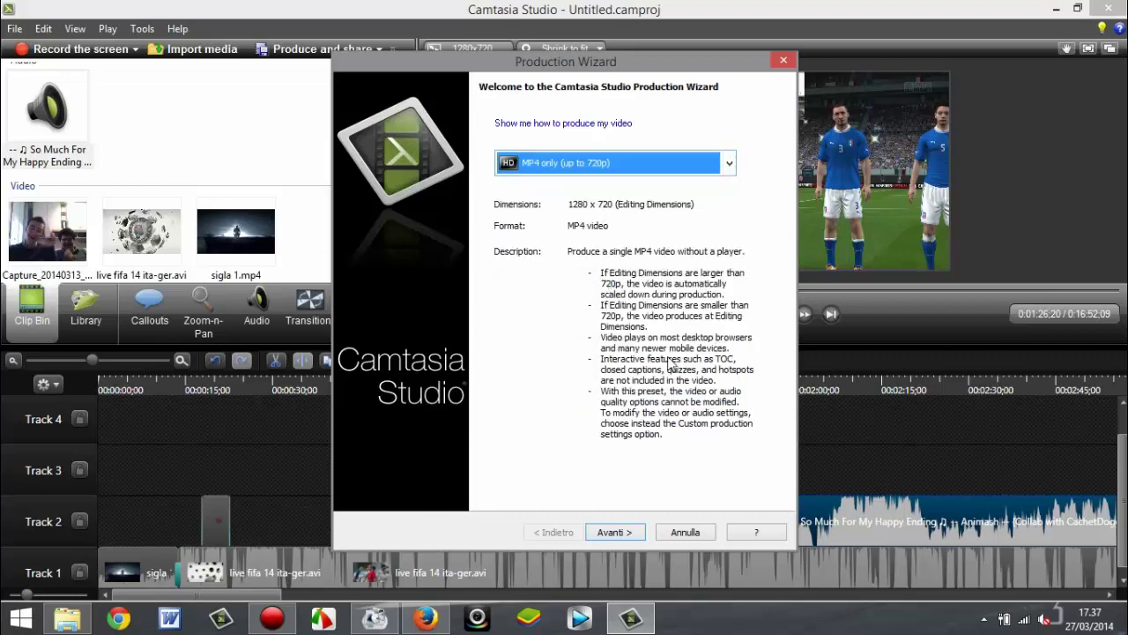
left_click(619, 535)
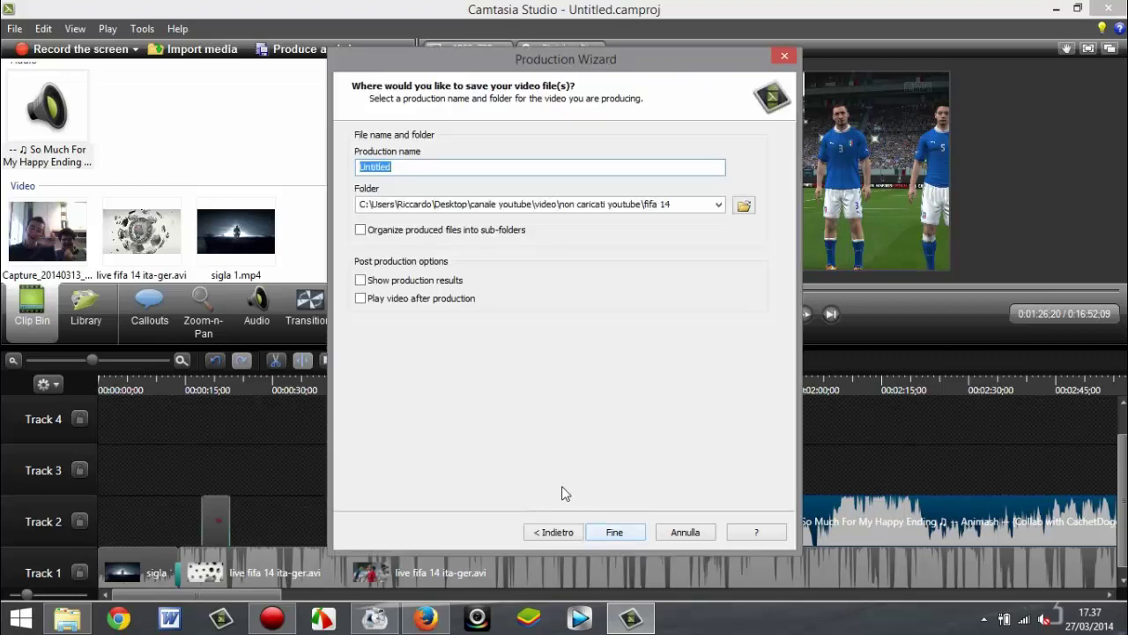
- Return to the production presets, choose MP4 only (up to 720p) again, advance to the save settings and close the wizard without producing
left_click(559, 534)
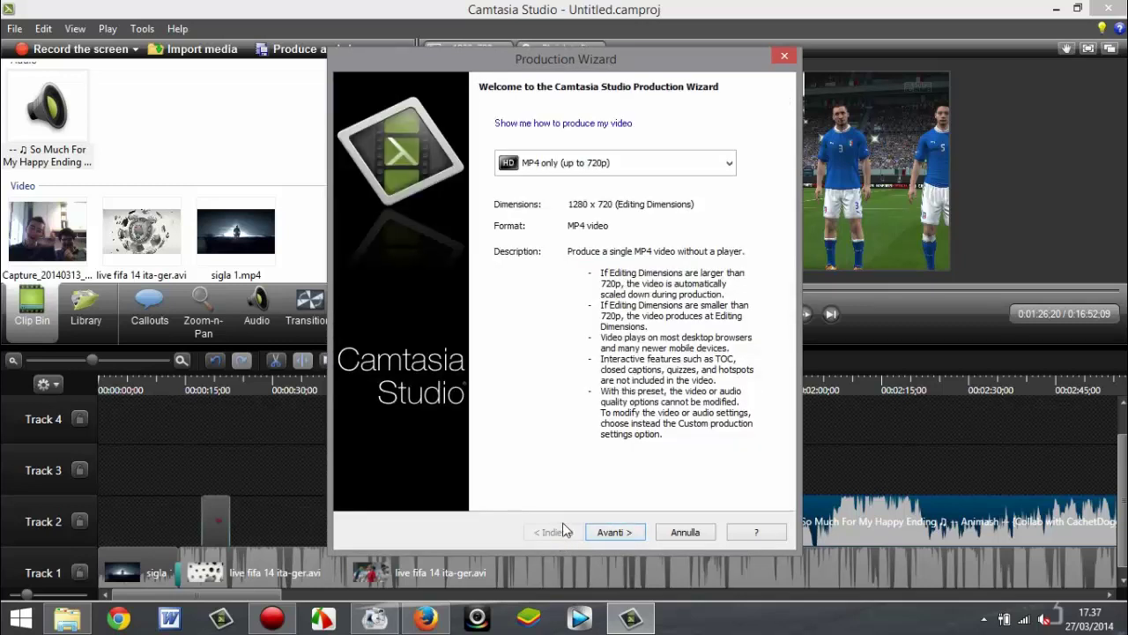
left_click(701, 168)
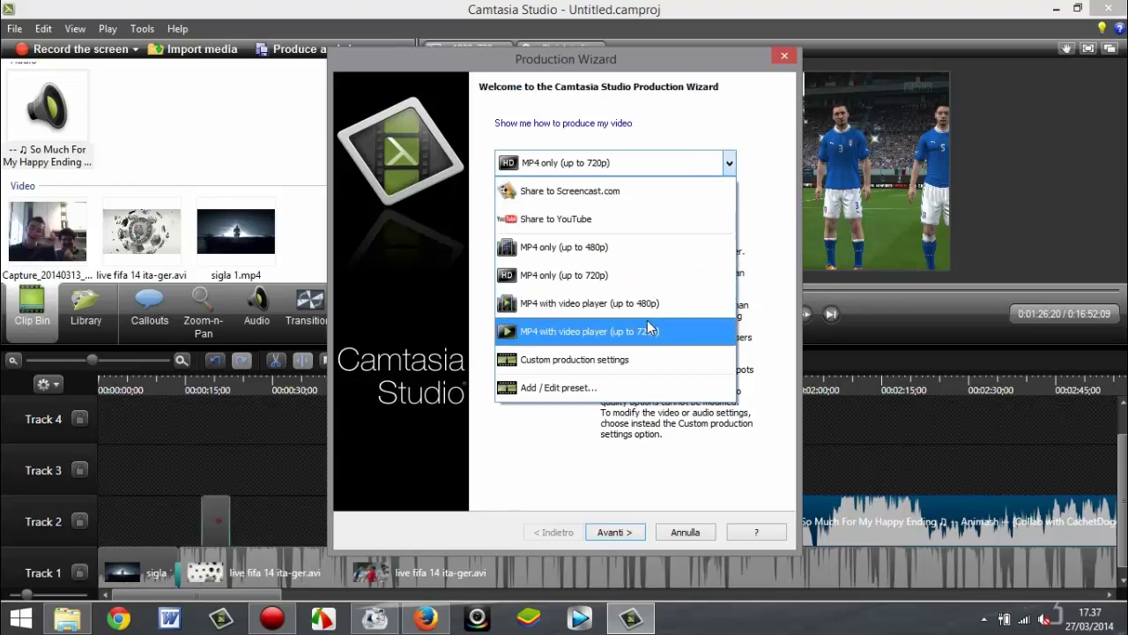
left_click(521, 276)
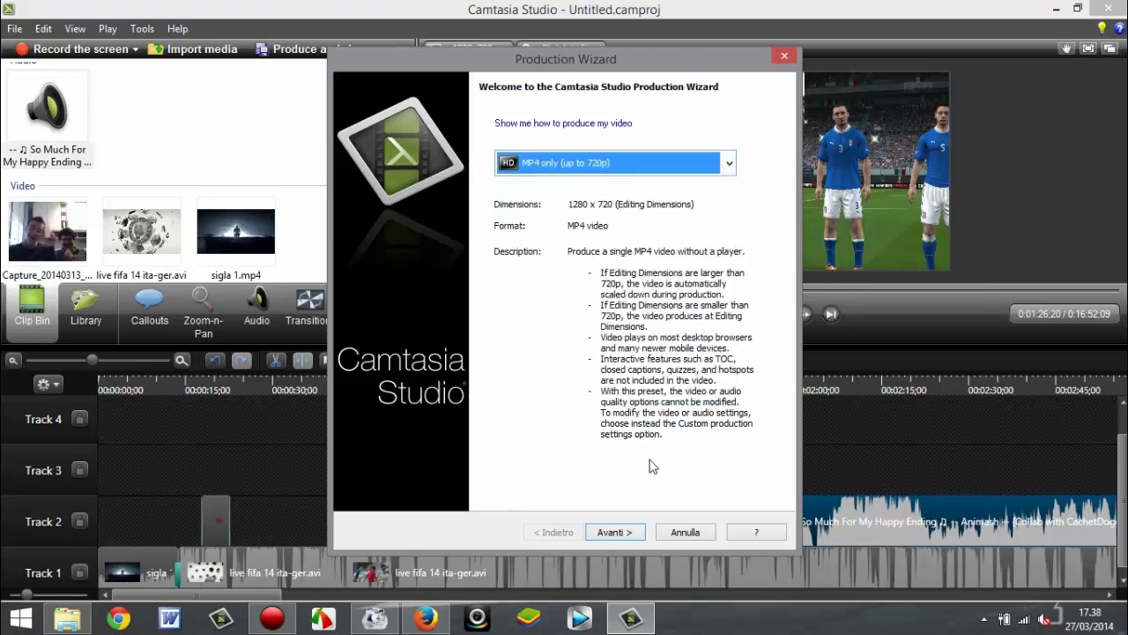
left_click(617, 531)
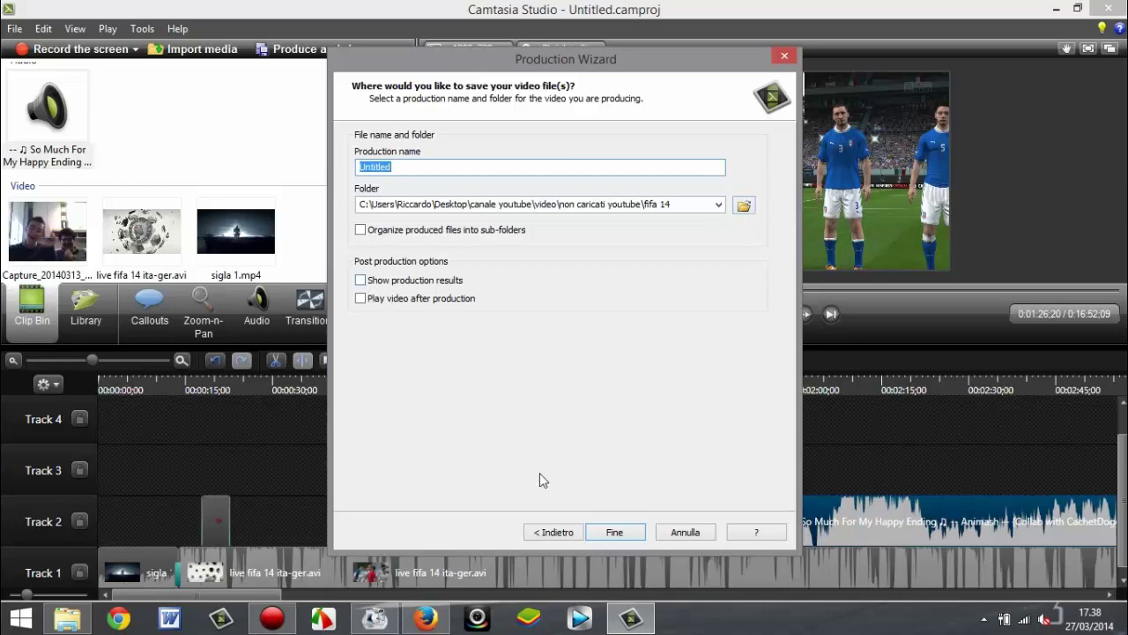
left_click(785, 57)
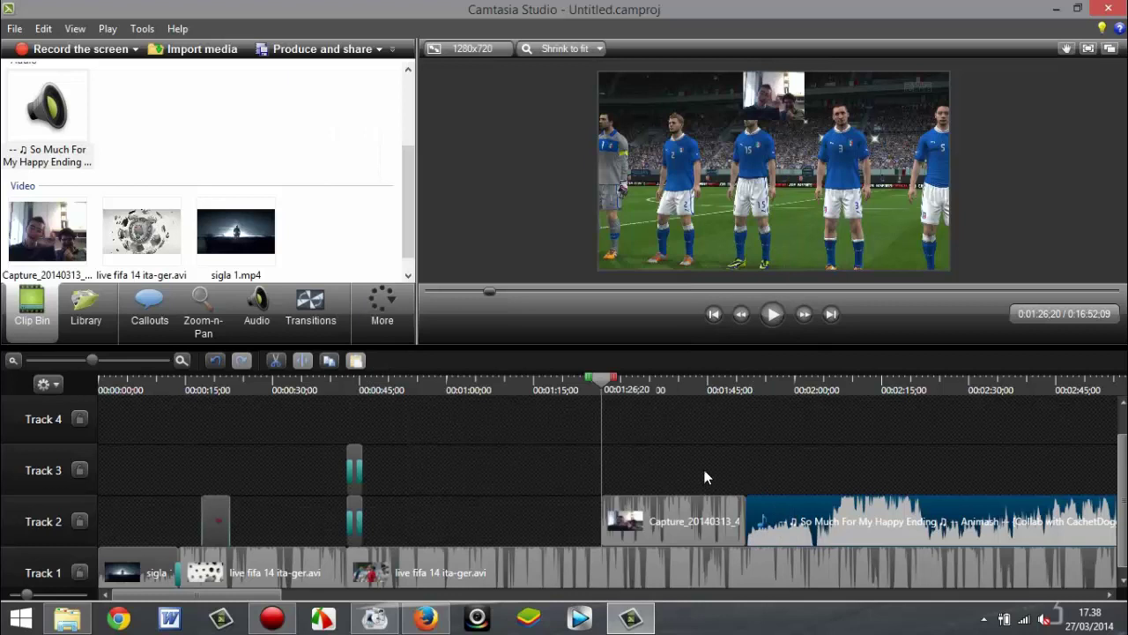
- Start a new project in place of the current untitled one
left_click(14, 29)
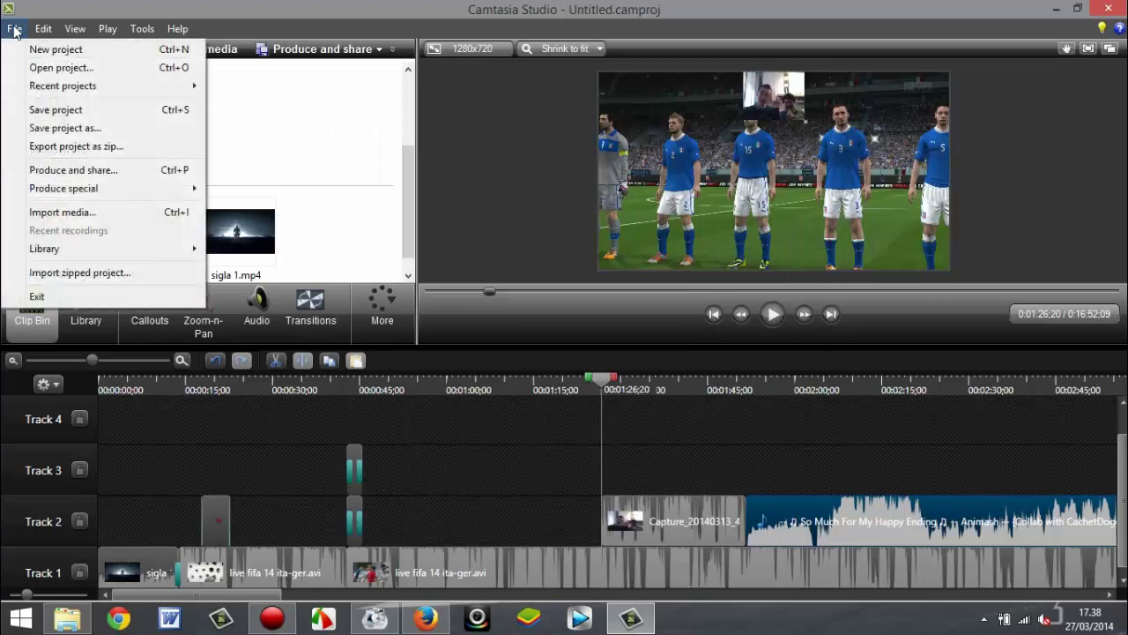
left_click(56, 49)
left_click(592, 348)
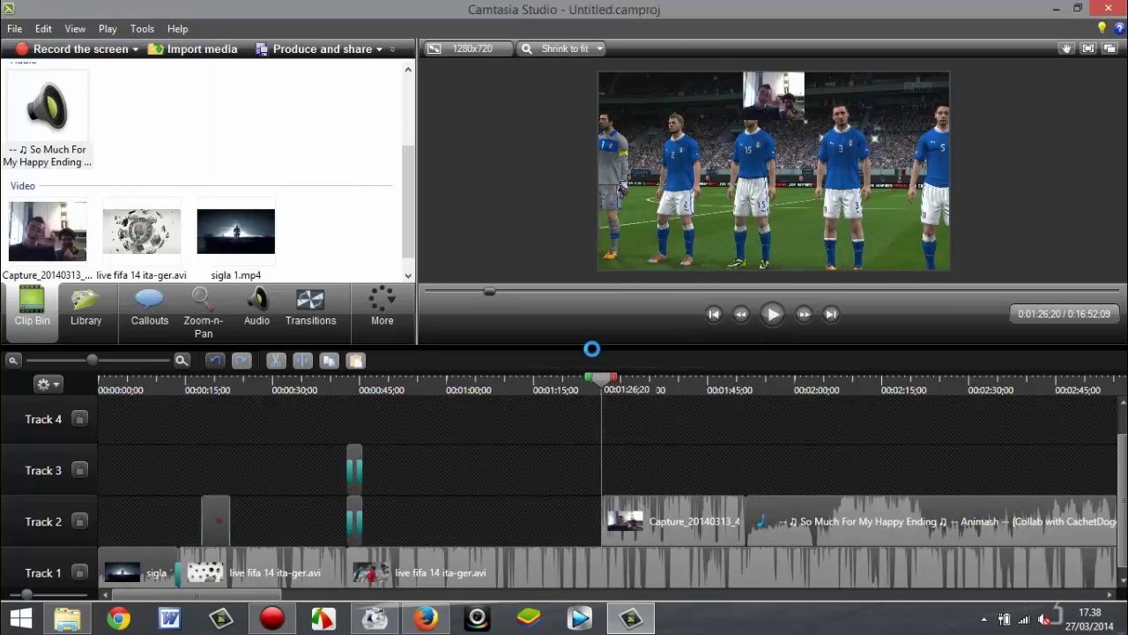